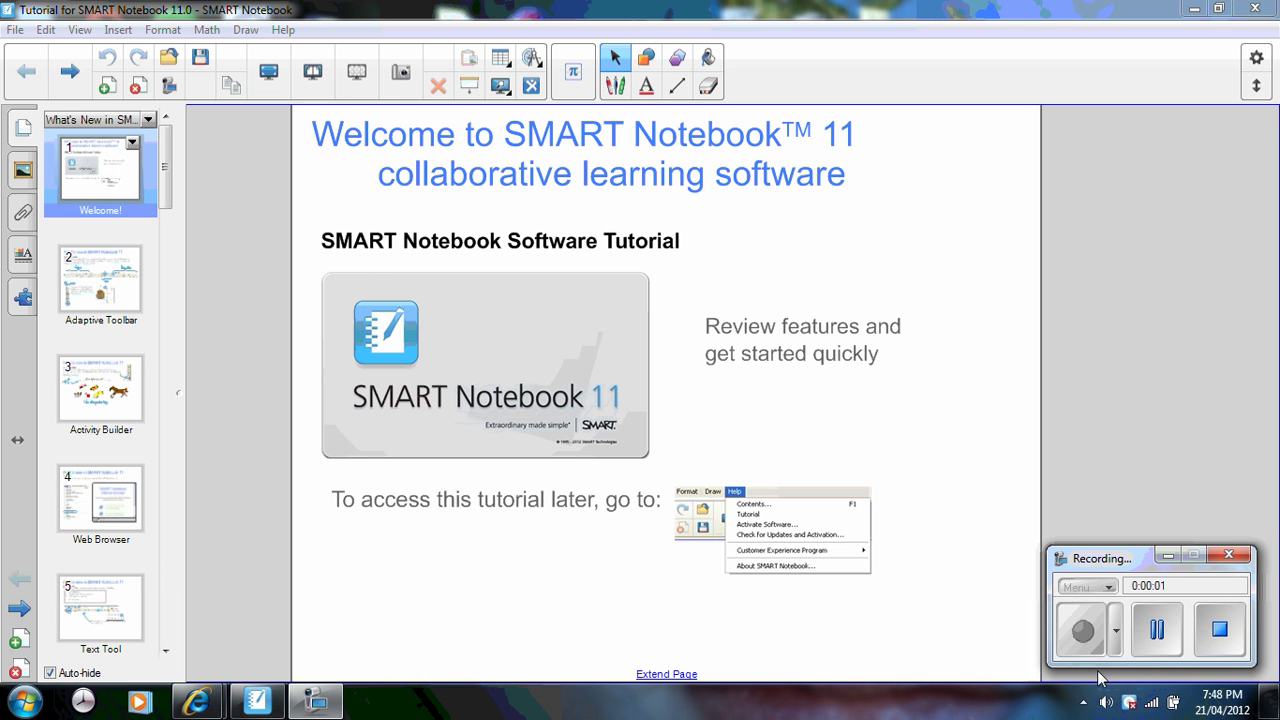
{"action": "left_click", "coordinate": [1106, 703]}
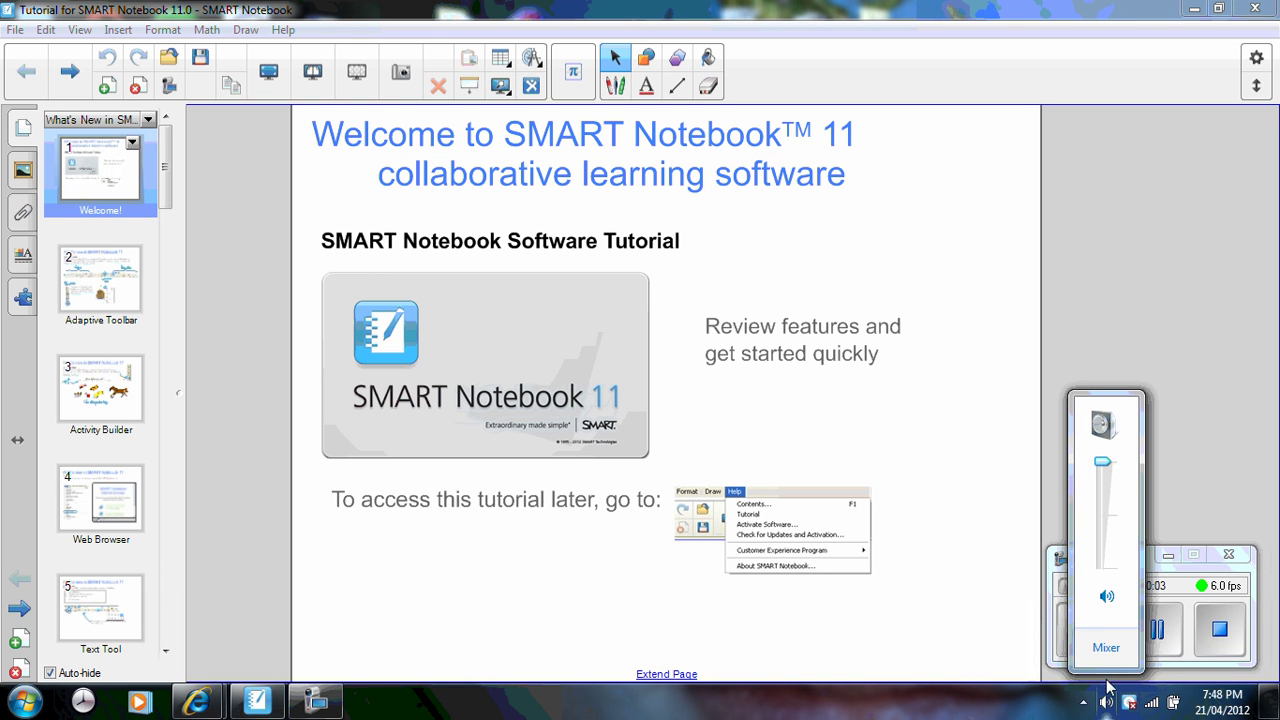
{"action": "left_click", "coordinate": [976, 500]}
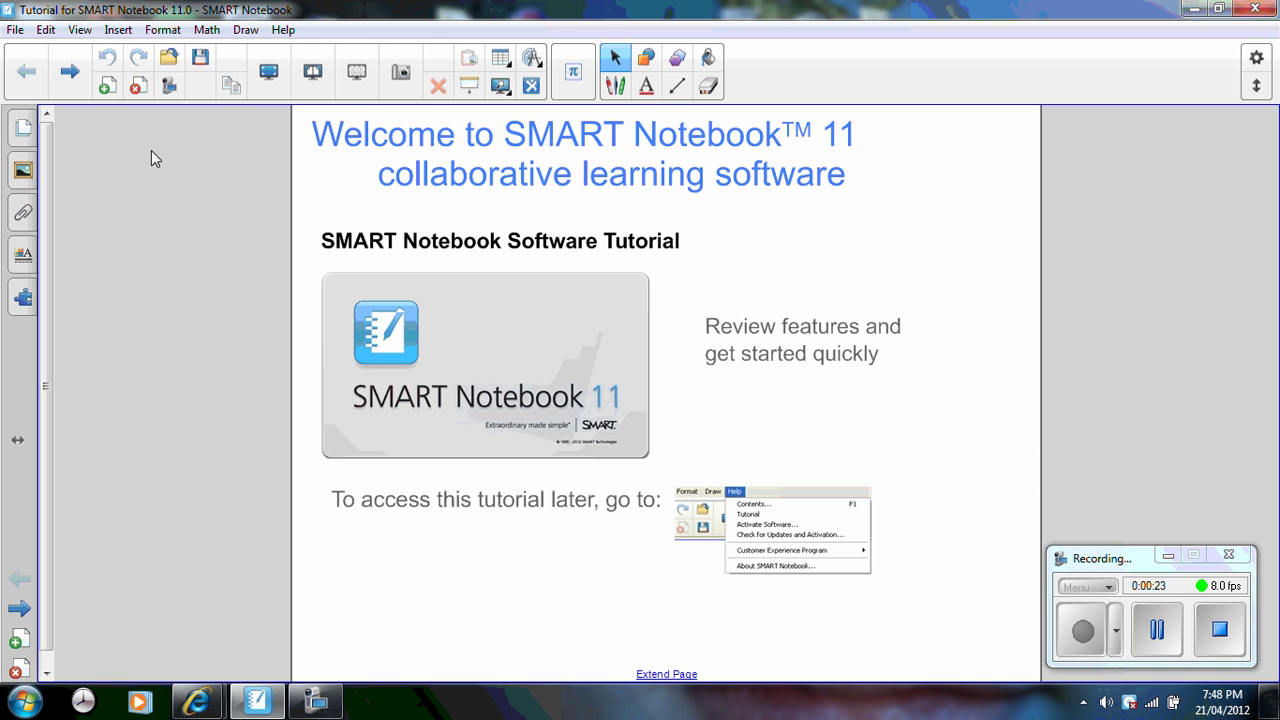
- Page through the tutorial to the Activity Builder page and insert a blank page after it
{"action": "left_click", "coordinate": [67, 72]}
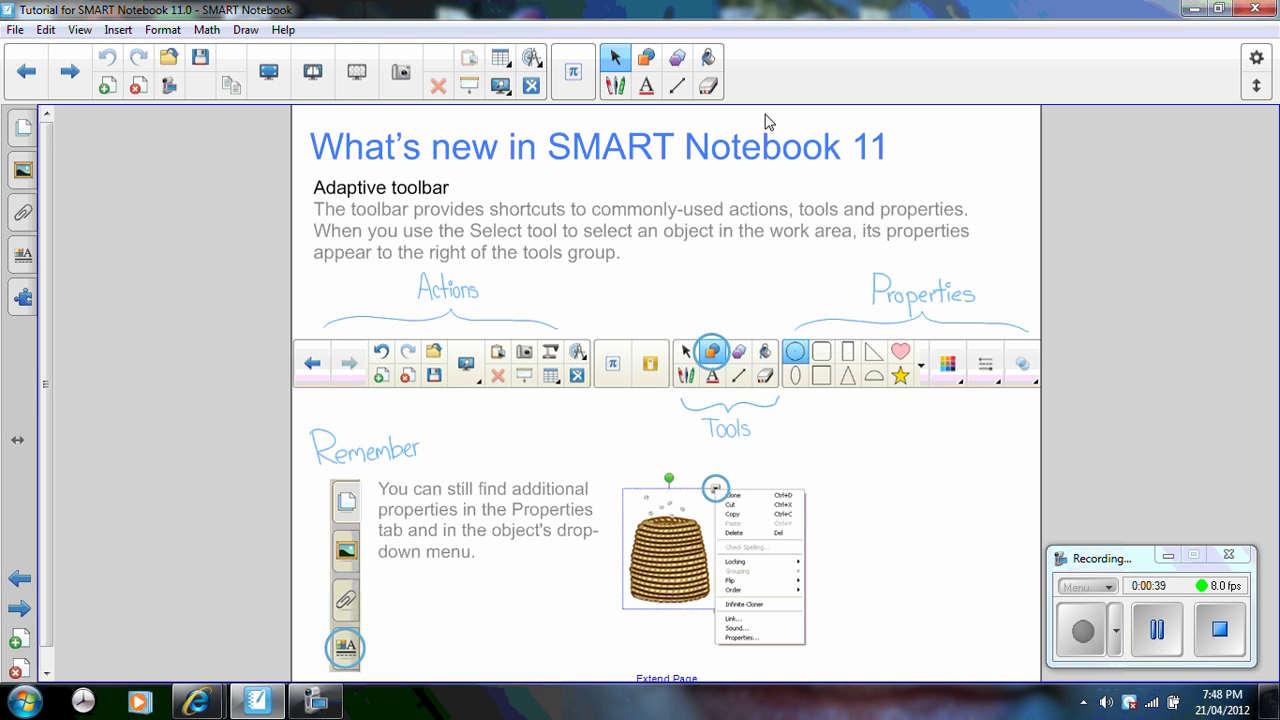
{"action": "left_click", "coordinate": [69, 73]}
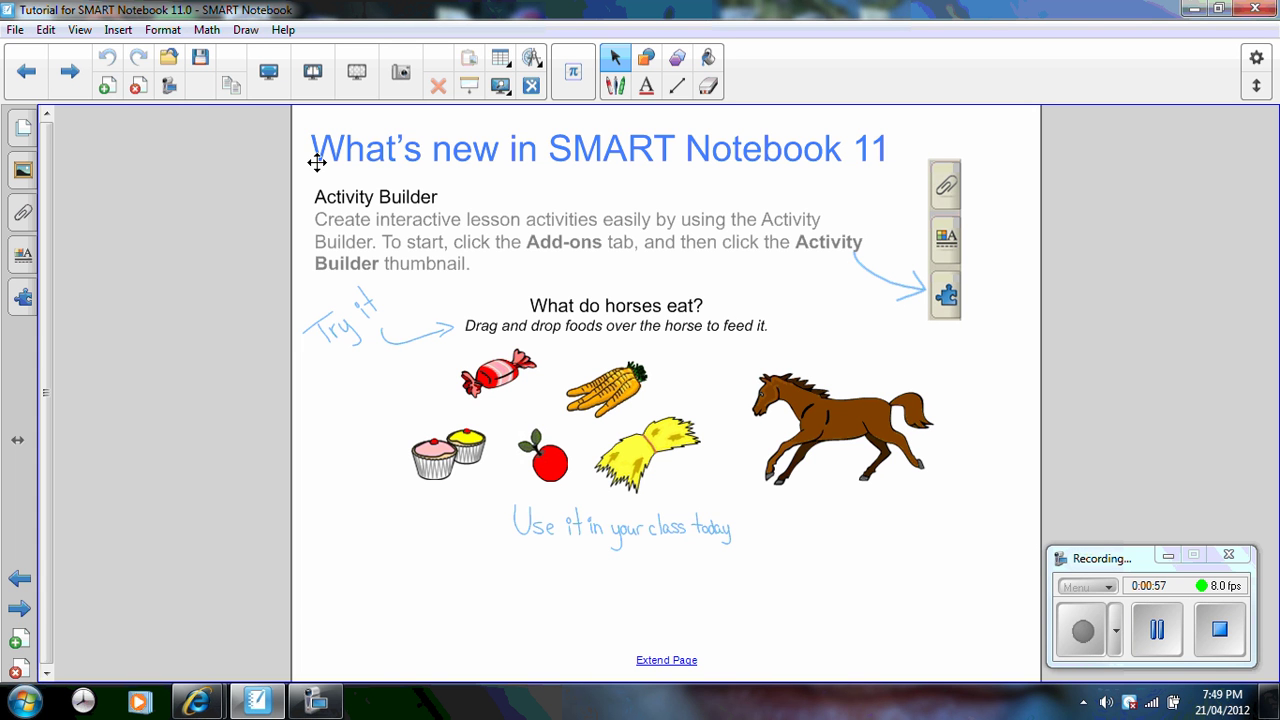
{"action": "left_click", "coordinate": [106, 88]}
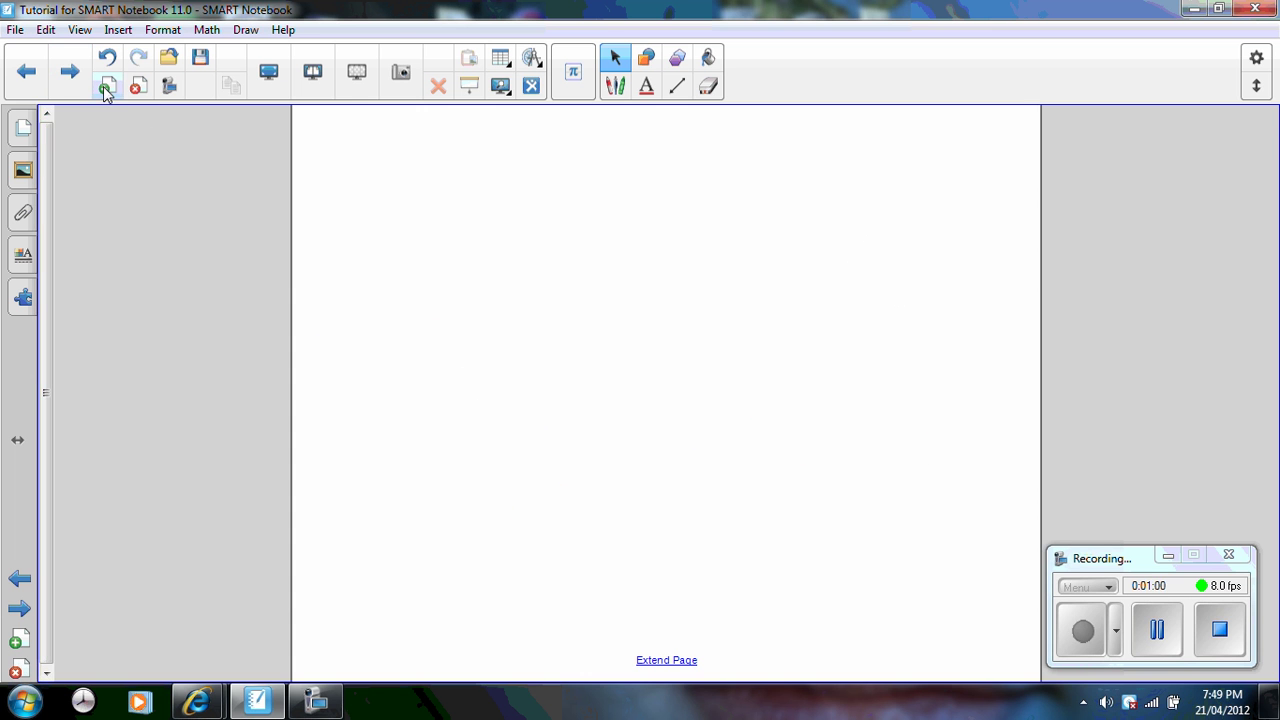
- Search the Gallery for "apple"
{"action": "left_click", "coordinate": [28, 168]}
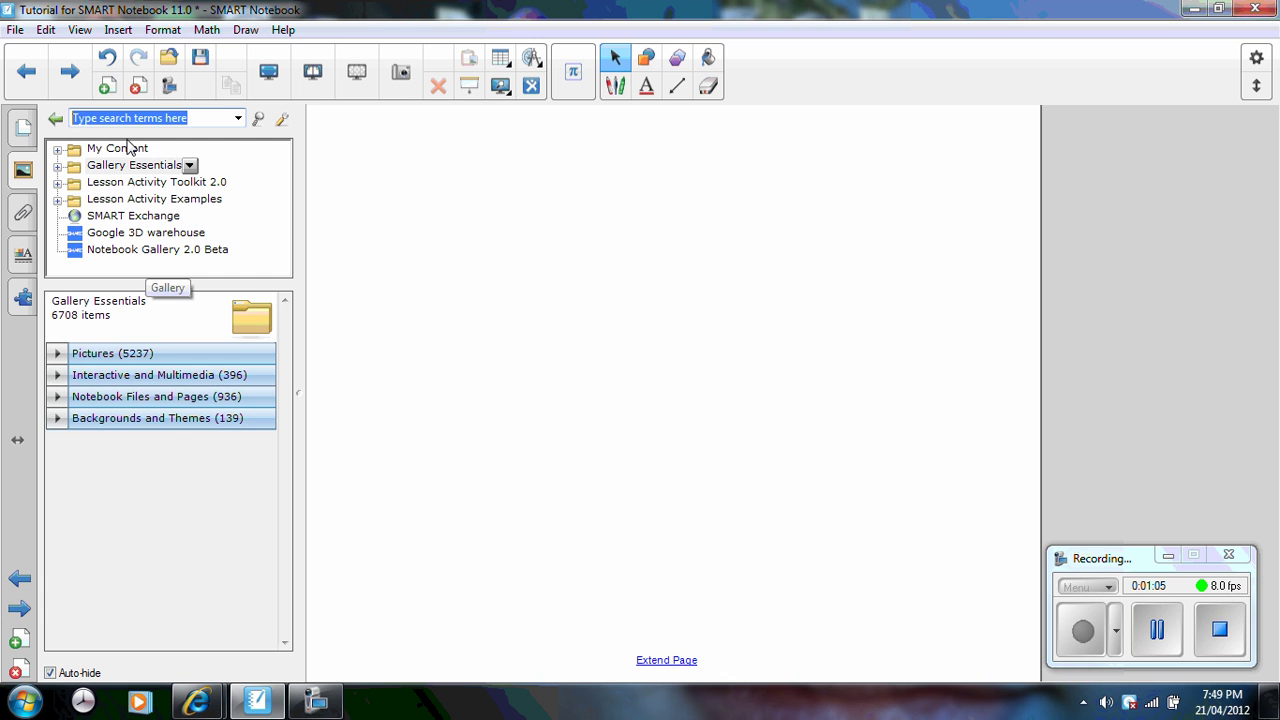
{"action": "type", "text": "apll"}
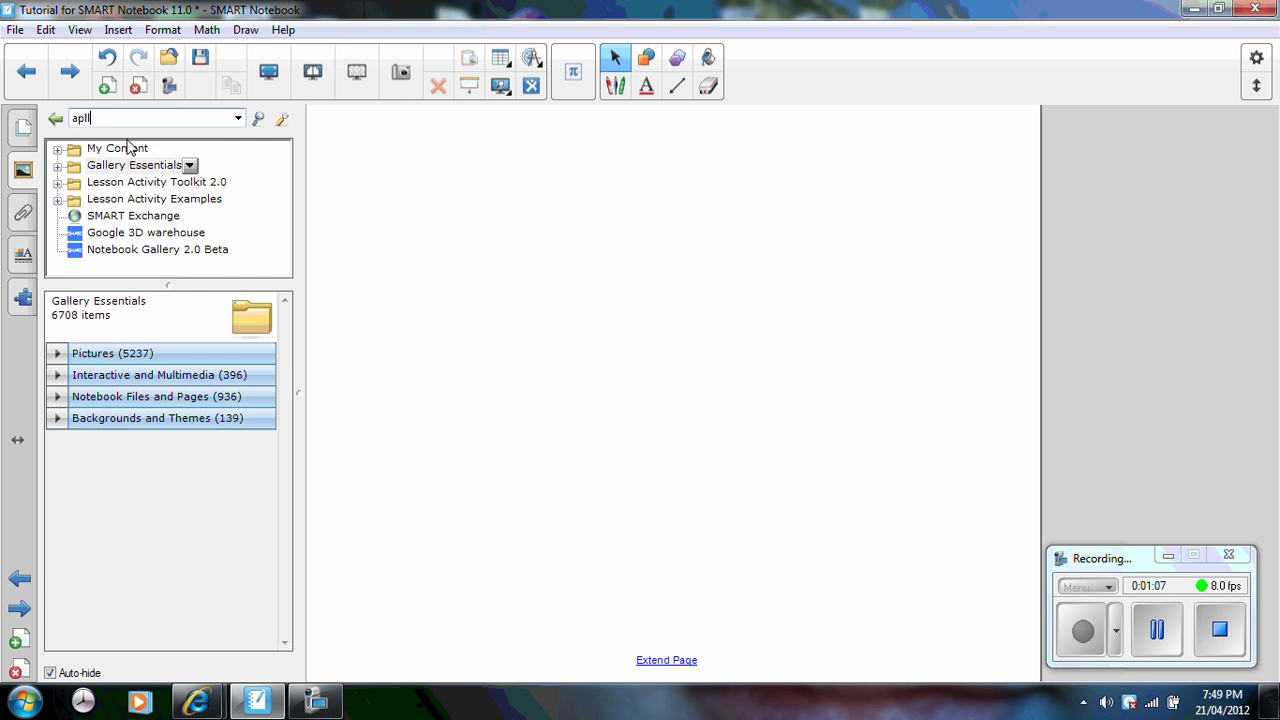
{"action": "type", "text": "e"}
{"action": "key", "text": "Return"}
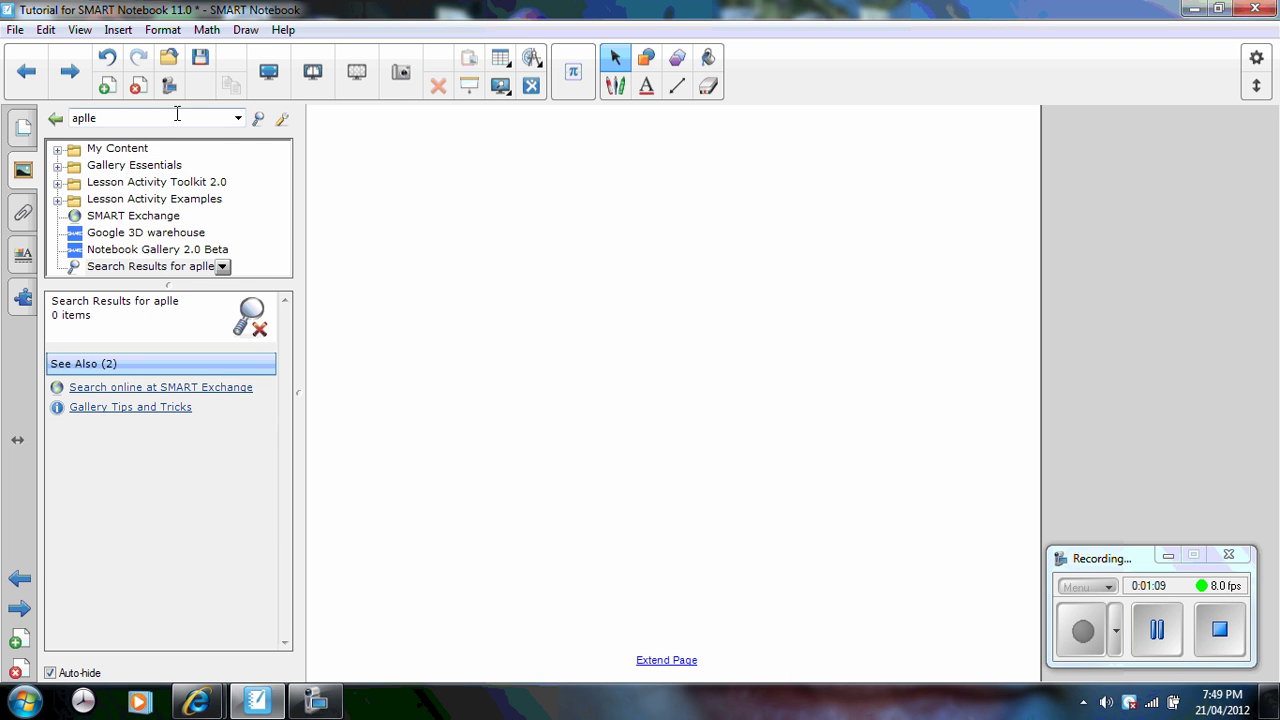
{"action": "left_click_drag", "start_coordinate": [100, 118], "coordinate": [52, 122]}
{"action": "type", "text": "apple"}
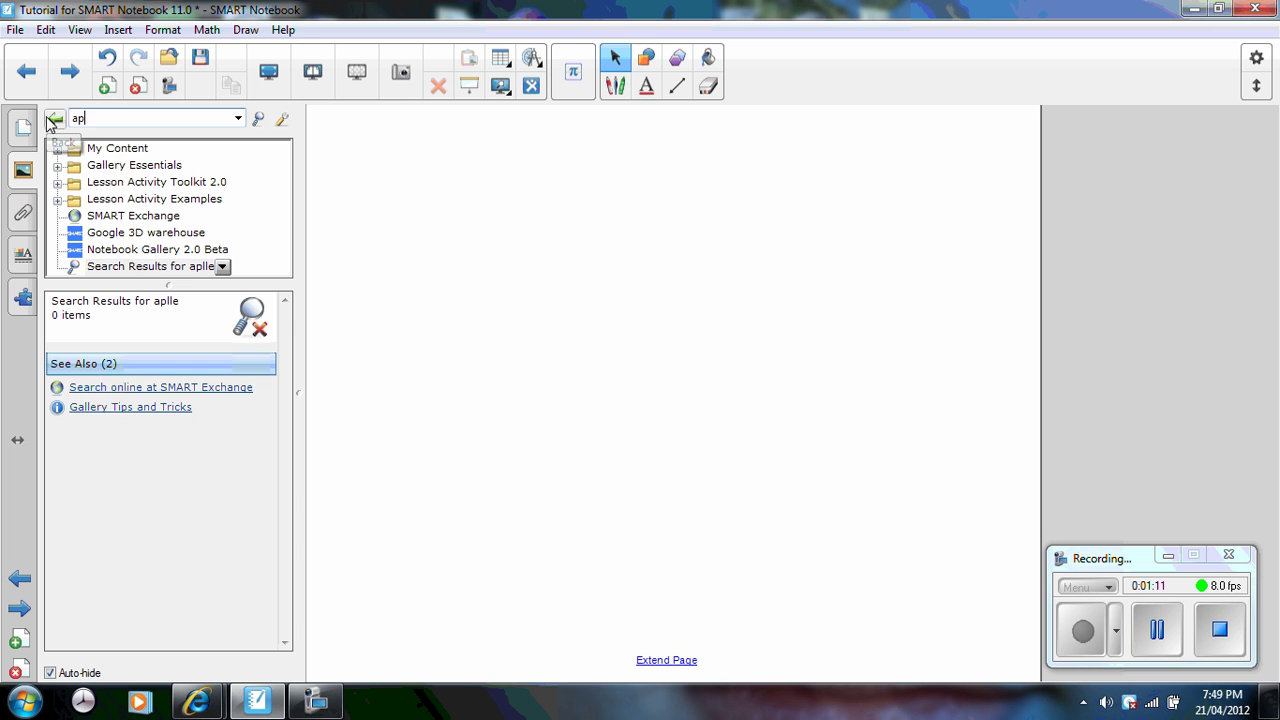
{"action": "key", "text": "Return"}
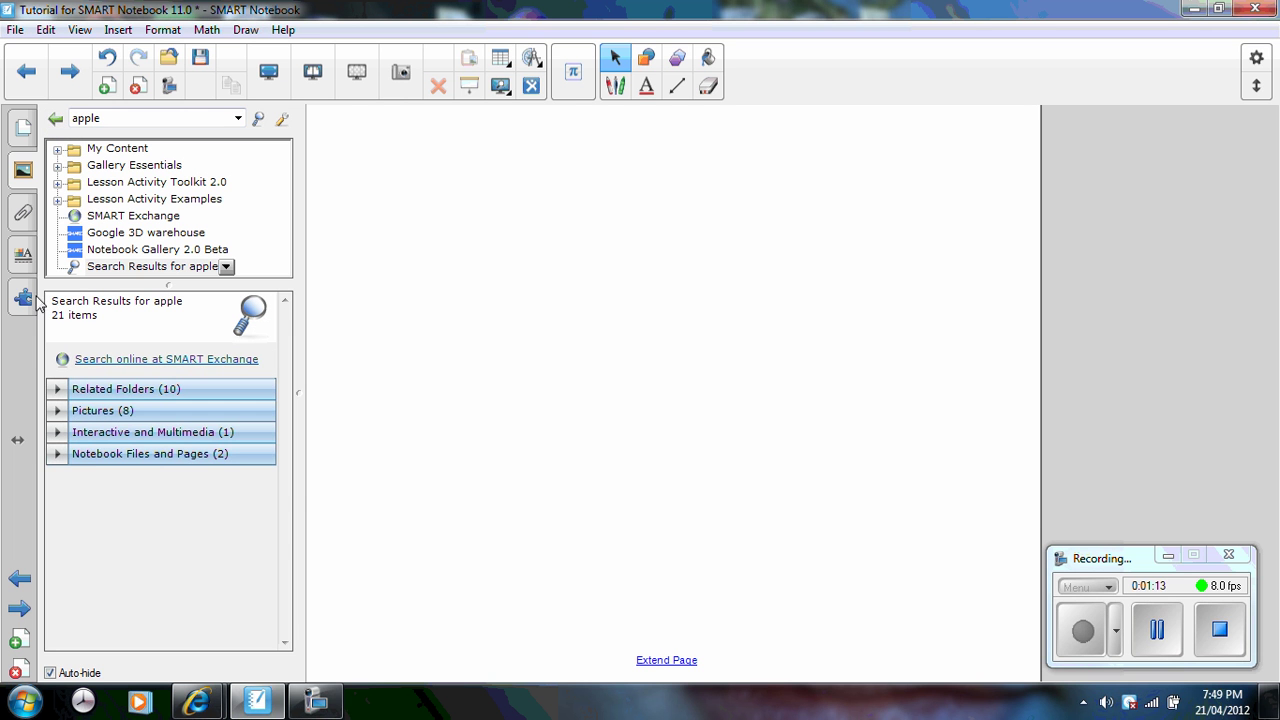
- Place a red apple picture from the Gallery results in the lower-right part of the page and enlarge it slightly
{"action": "left_click", "coordinate": [90, 411]}
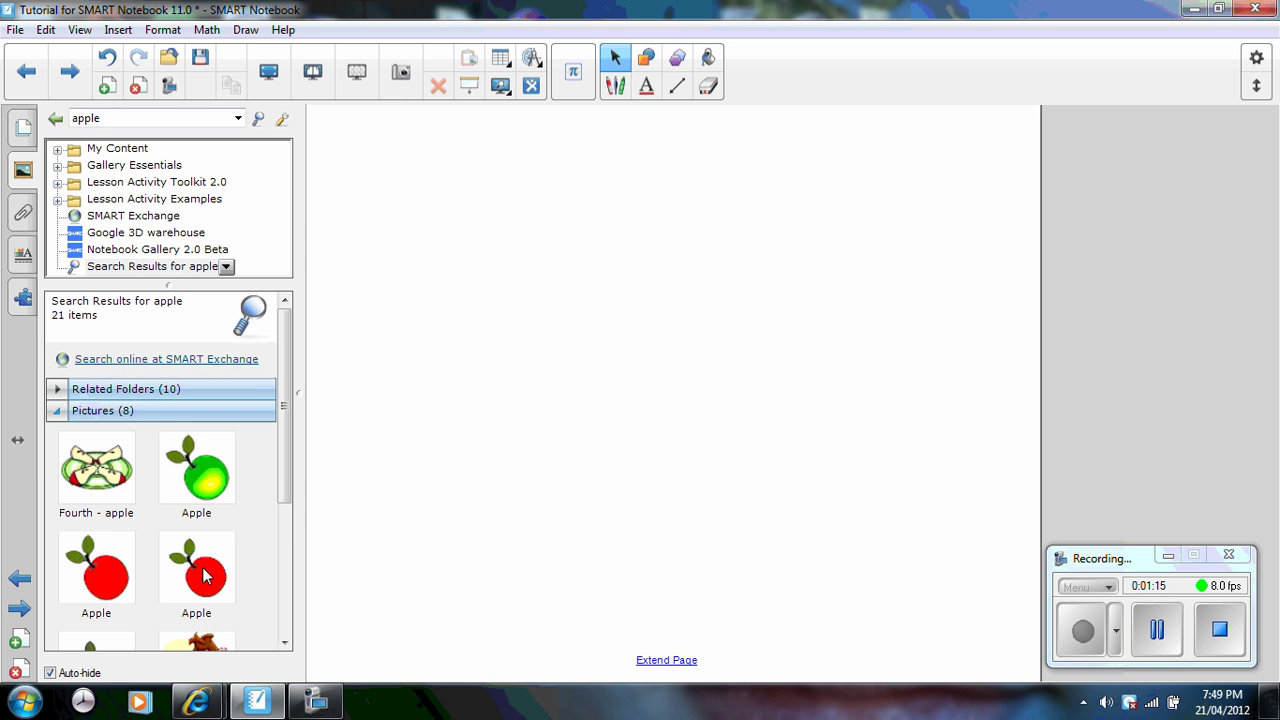
{"action": "left_click_drag", "start_coordinate": [198, 568], "coordinate": [880, 467]}
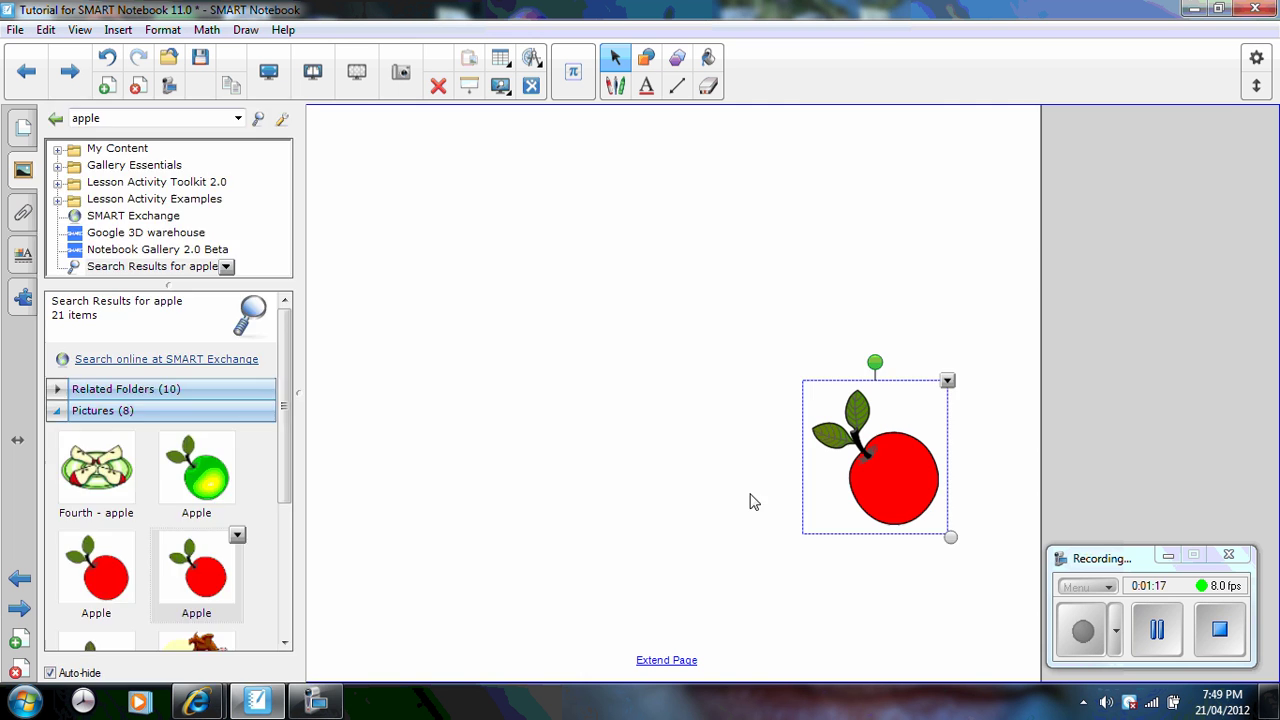
{"action": "left_click", "coordinate": [765, 501]}
{"action": "left_click", "coordinate": [920, 501]}
{"action": "left_click_drag", "start_coordinate": [949, 536], "coordinate": [985, 575]}
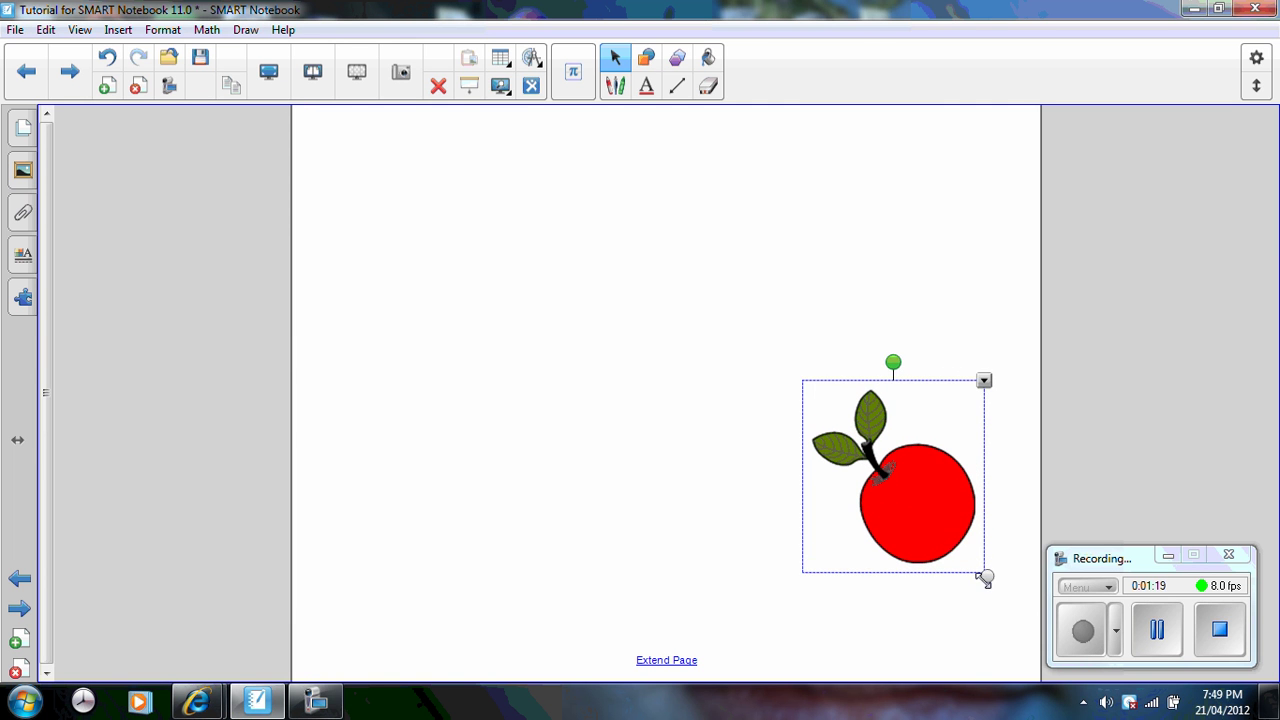
{"action": "left_click_drag", "start_coordinate": [927, 498], "coordinate": [917, 481]}
- Add the separate text labels "apple", "orange" and "banana" one below another in the left half of the page
{"action": "left_click", "coordinate": [456, 255]}
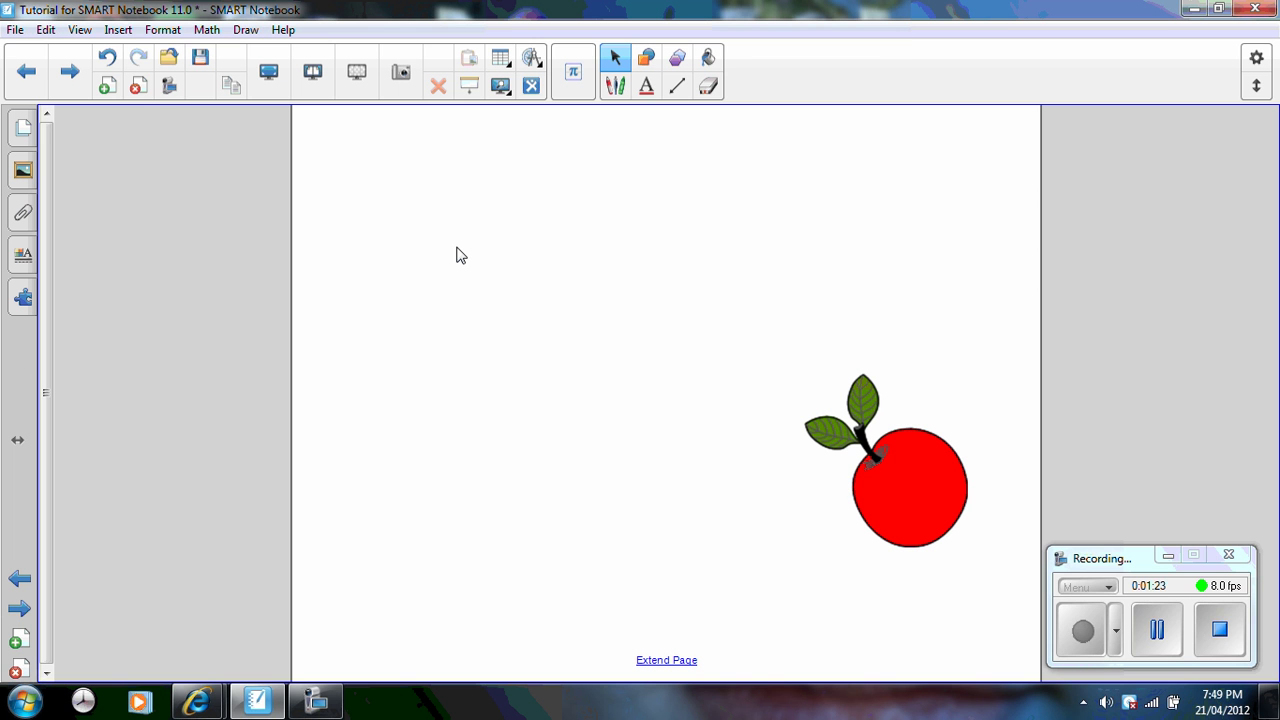
{"action": "type", "text": "apple"}
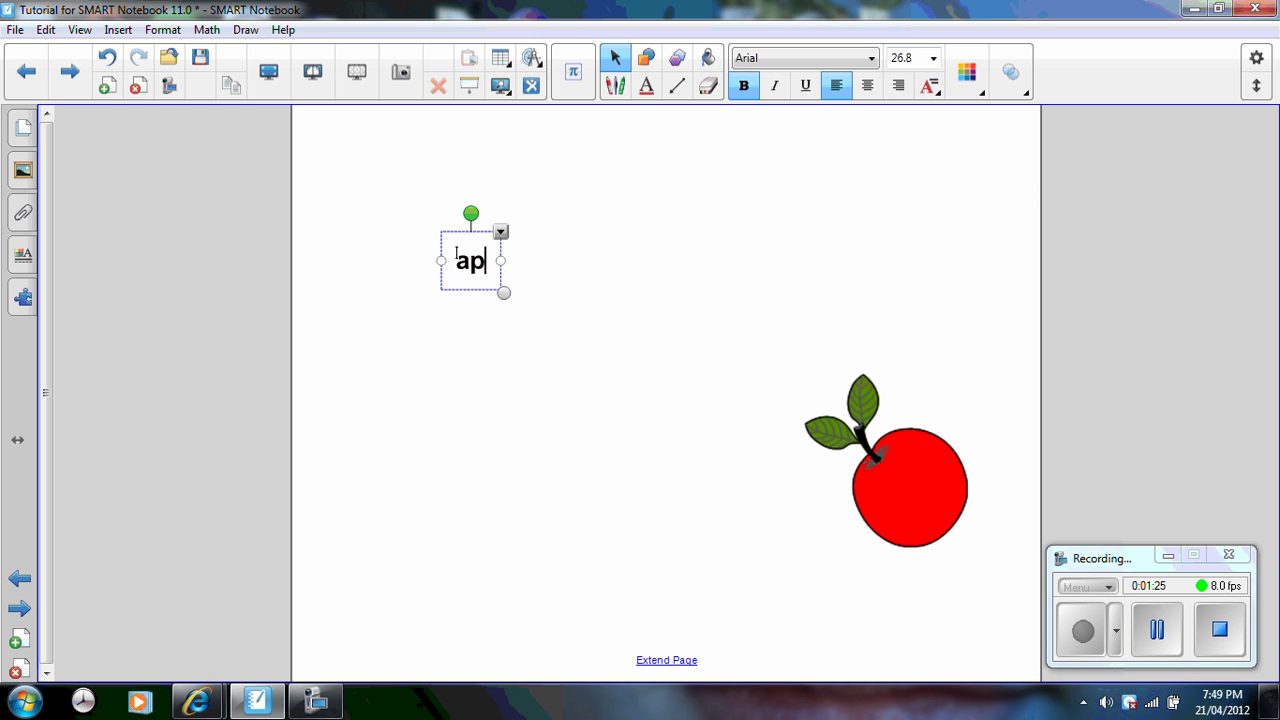
{"action": "left_click", "coordinate": [463, 324]}
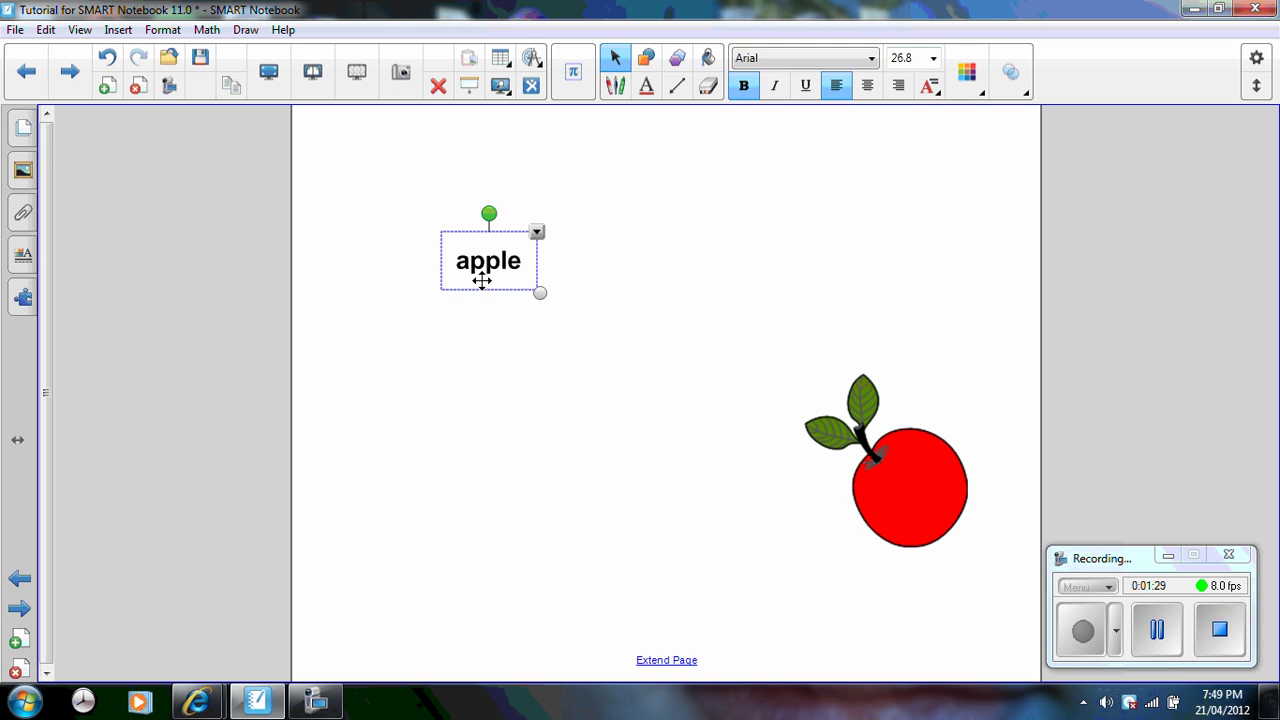
{"action": "left_click", "coordinate": [445, 331]}
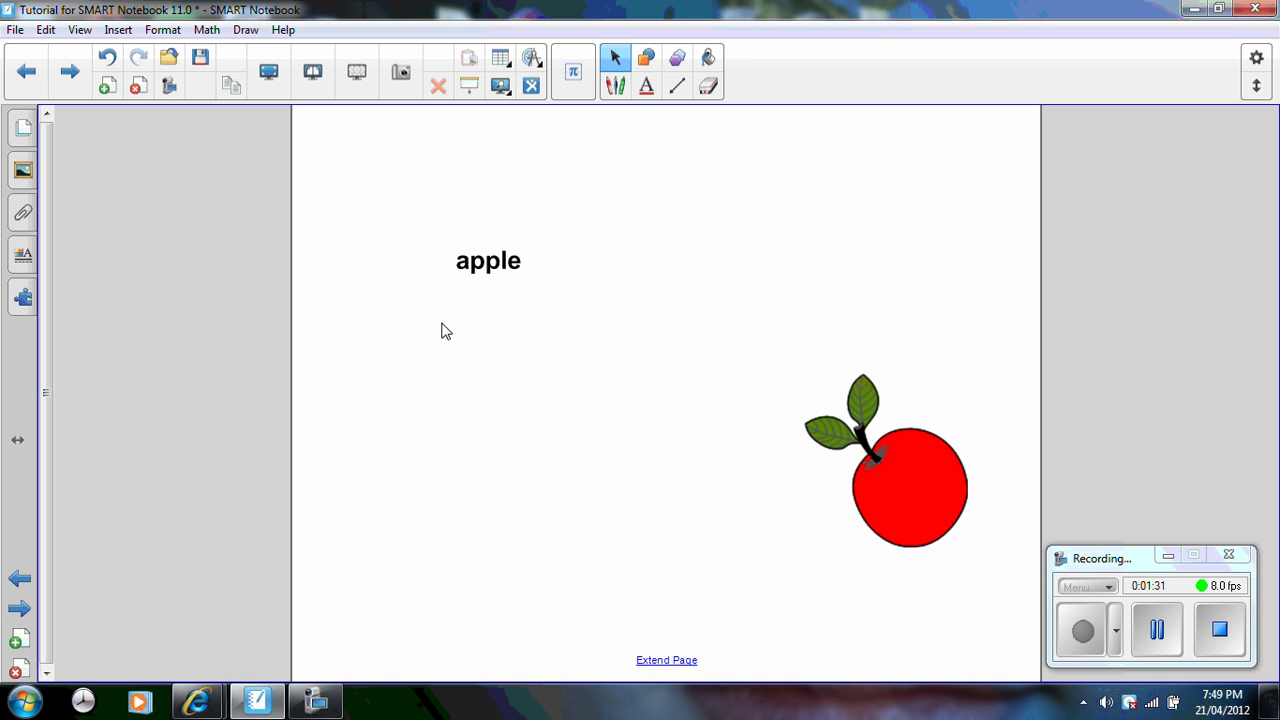
{"action": "left_click", "coordinate": [445, 331]}
{"action": "type", "text": "orang"}
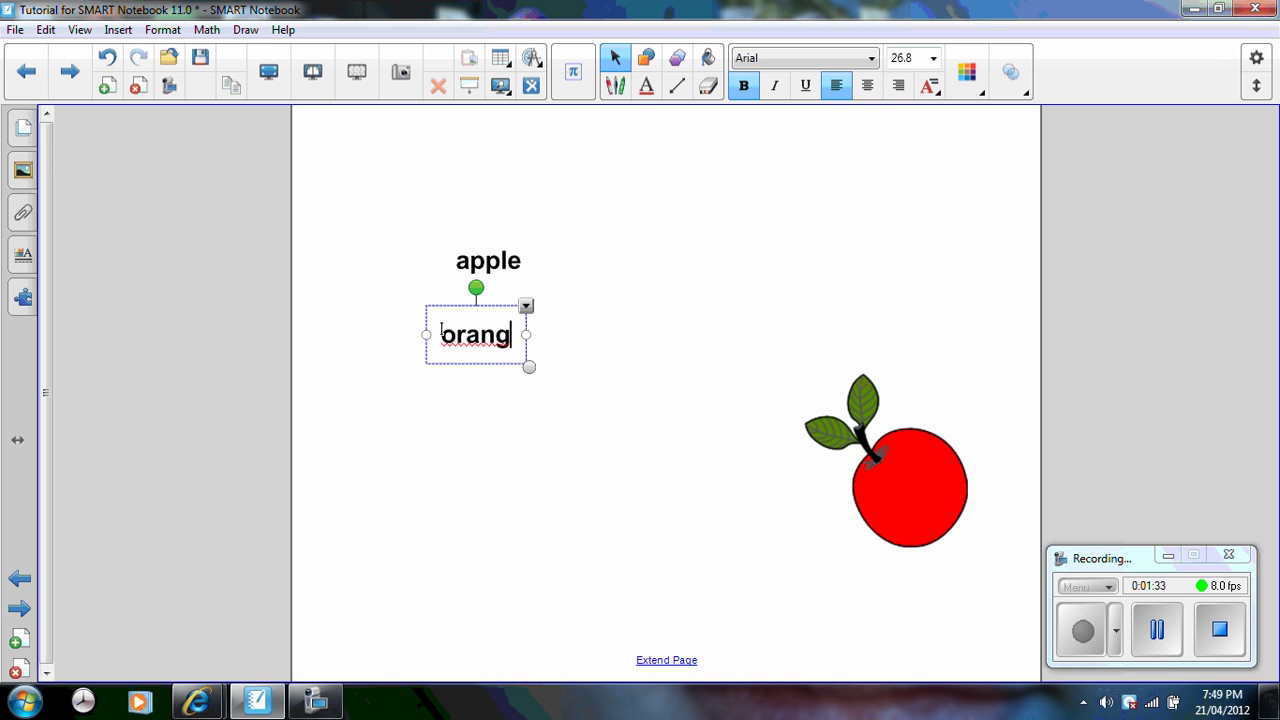
{"action": "type", "text": "e"}
{"action": "left_click", "coordinate": [437, 426]}
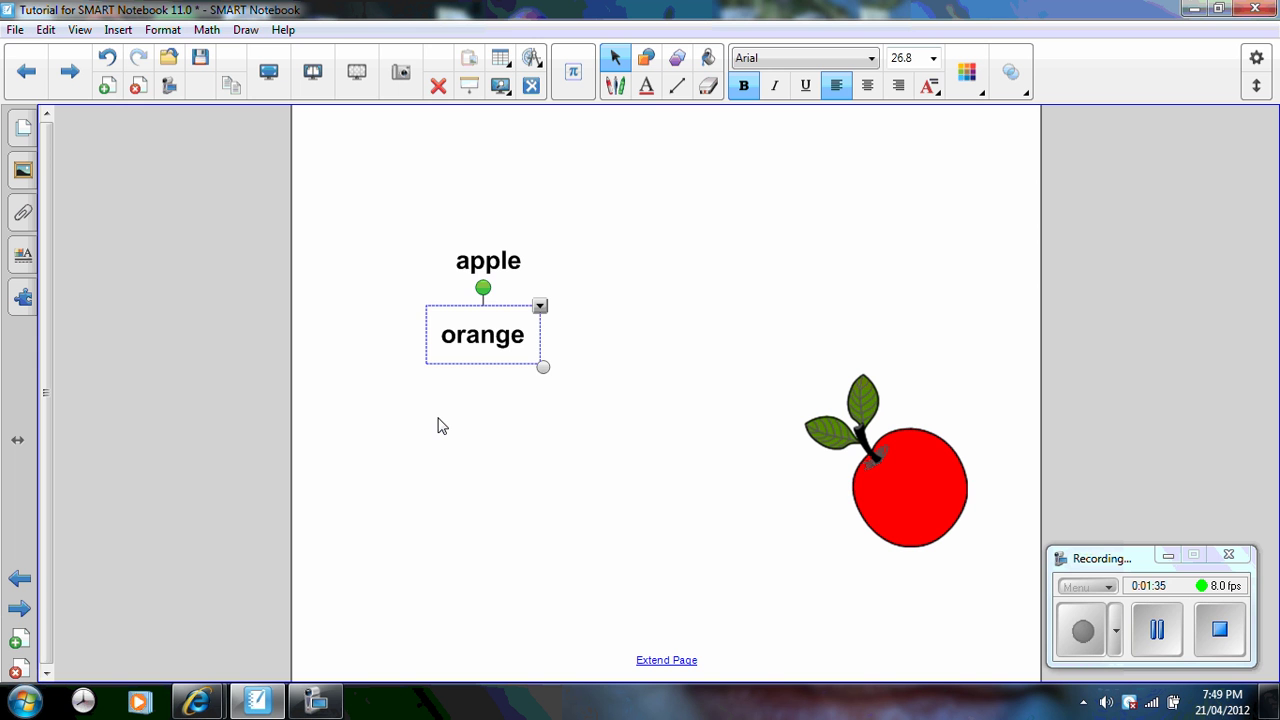
{"action": "left_click", "coordinate": [437, 426]}
{"action": "type", "text": "banan"}
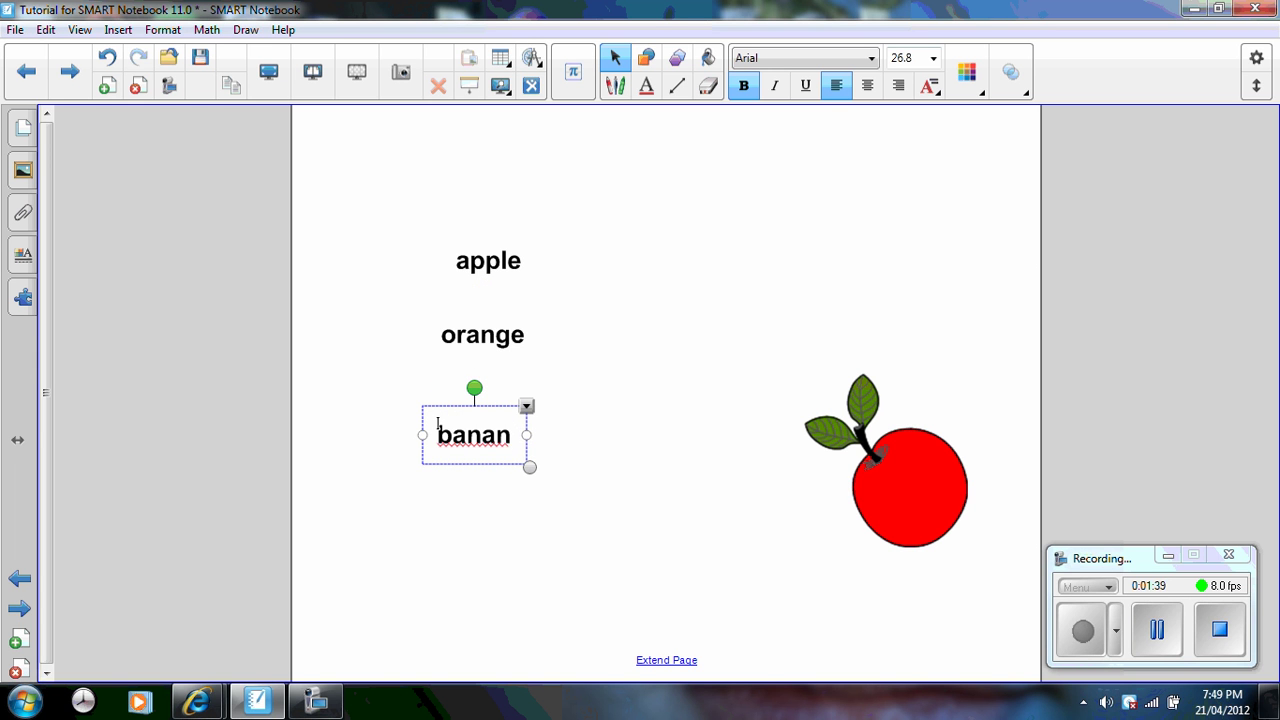
{"action": "type", "text": "a"}
{"action": "left_click", "coordinate": [431, 409]}
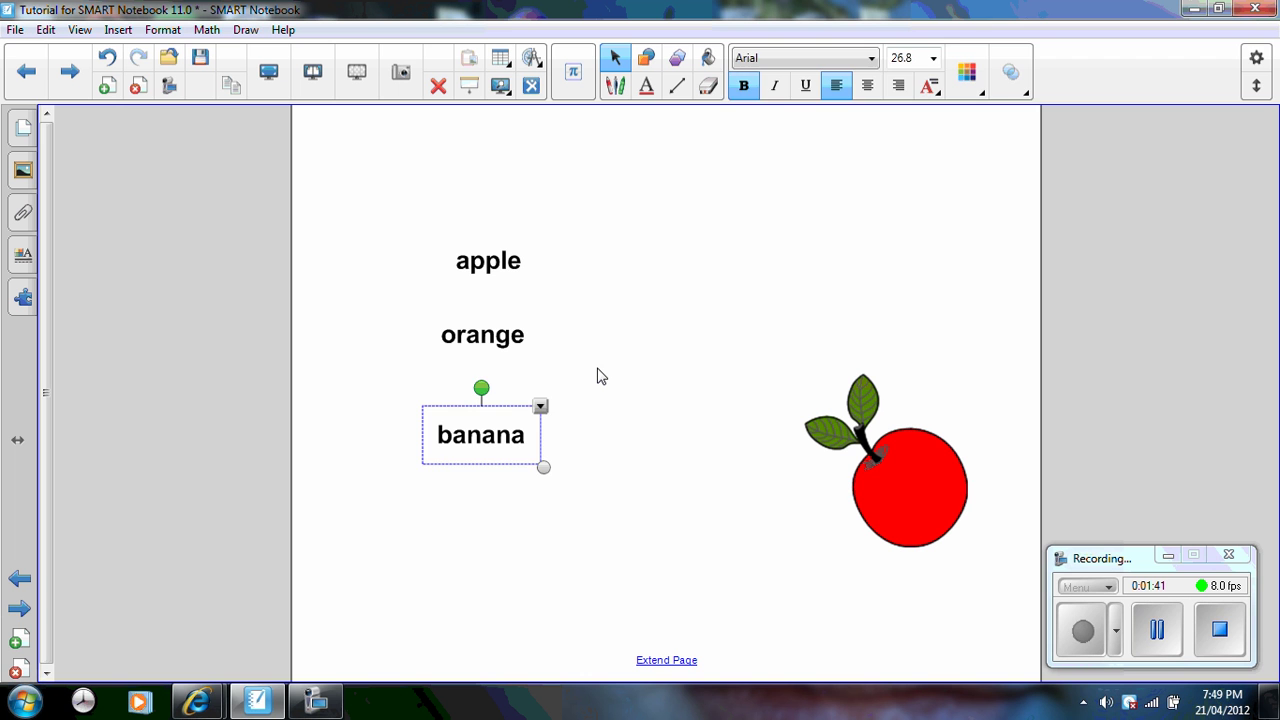
- Add the text labels "frog" and "fox" near the middle of the page, with "fox" moved up beside "apple"
{"action": "left_click", "coordinate": [598, 376]}
{"action": "left_click", "coordinate": [598, 376]}
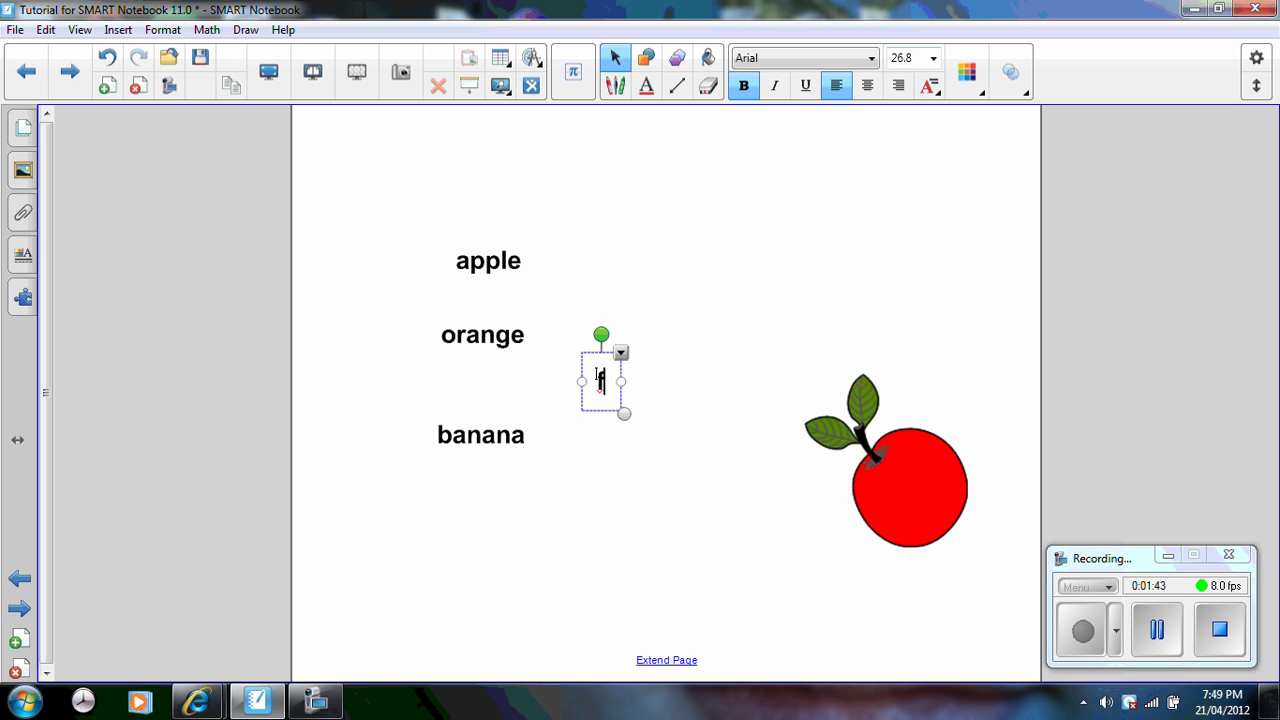
{"action": "type", "text": "frog"}
{"action": "left_click", "coordinate": [697, 270]}
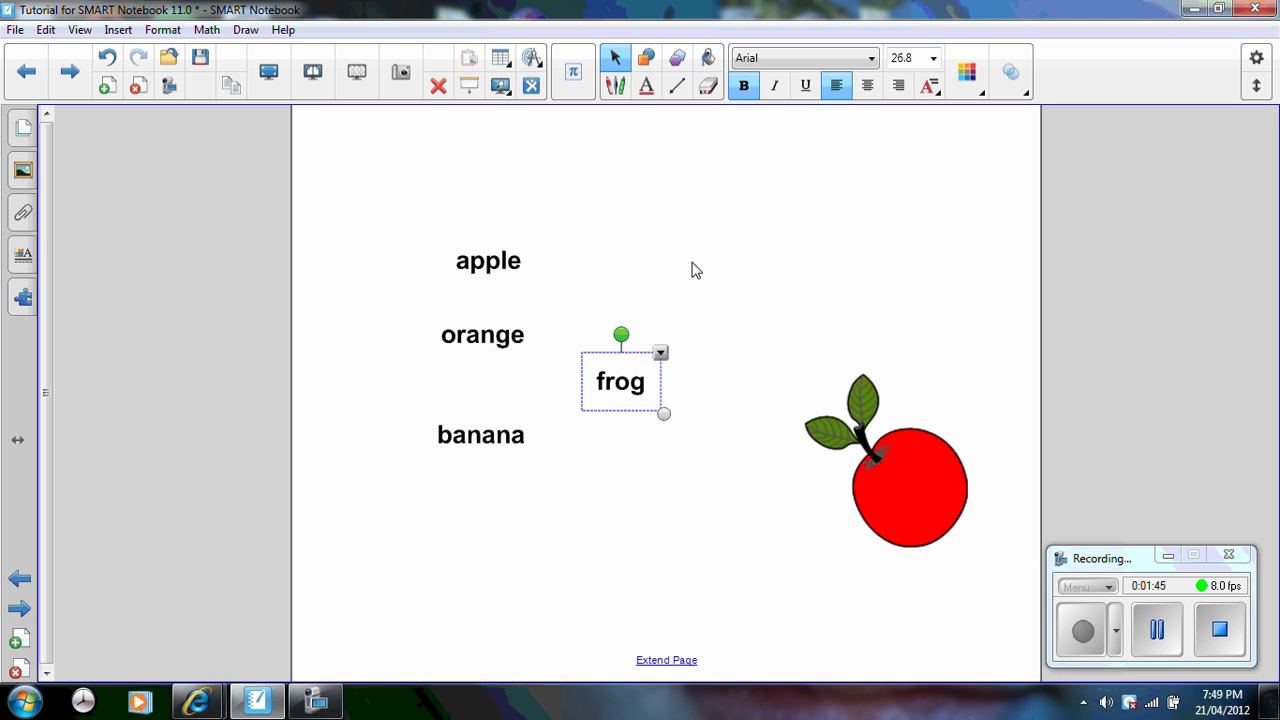
{"action": "left_click", "coordinate": [697, 270]}
{"action": "type", "text": "fox"}
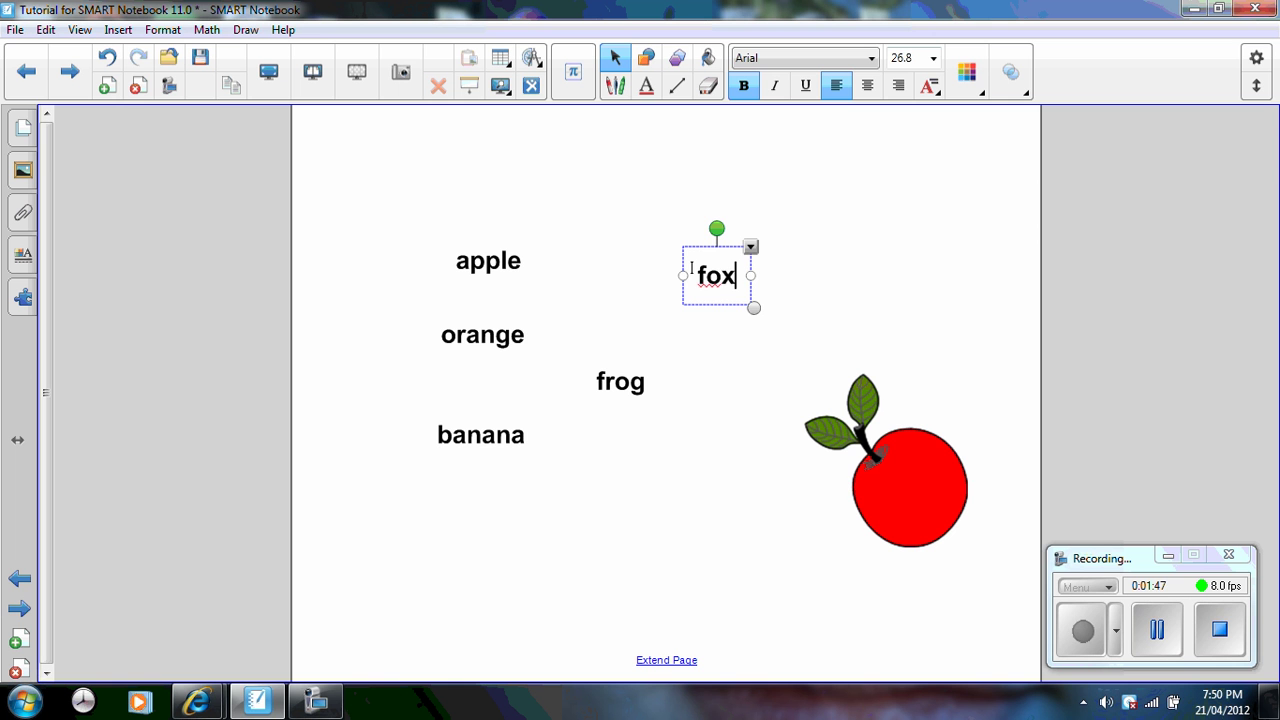
{"action": "left_click", "coordinate": [706, 305]}
{"action": "left_click_drag", "start_coordinate": [710, 276], "coordinate": [646, 237]}
{"action": "left_click", "coordinate": [660, 303]}
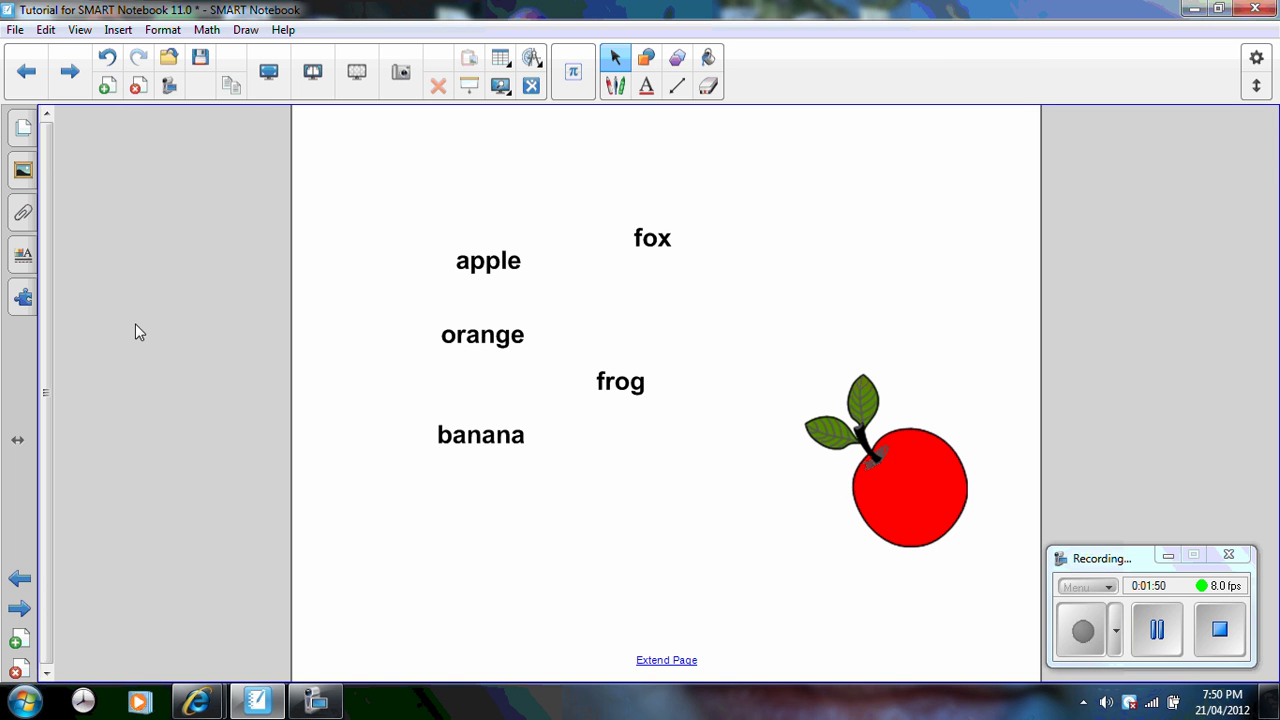
- Start editing the apple picture as an activity object in the Activity Builder add-on
{"action": "left_click", "coordinate": [24, 298]}
{"action": "left_click", "coordinate": [92, 218]}
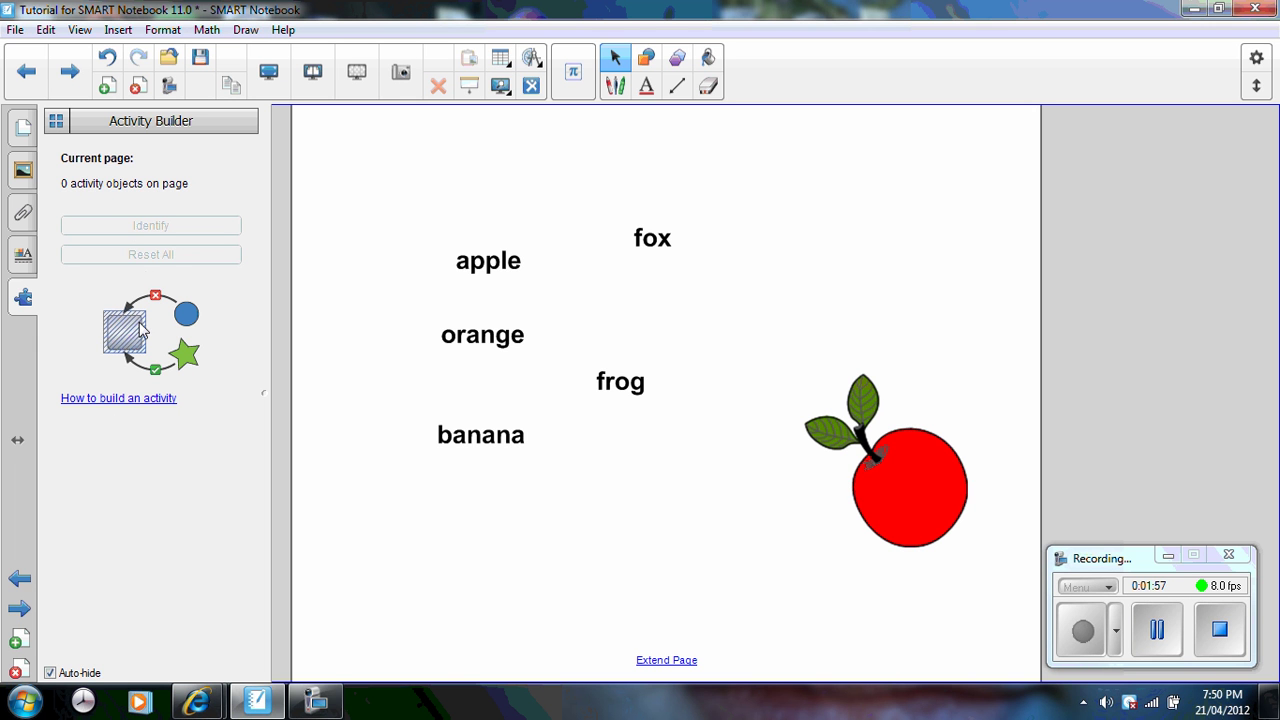
{"action": "left_click", "coordinate": [936, 463]}
{"action": "left_click", "coordinate": [23, 297]}
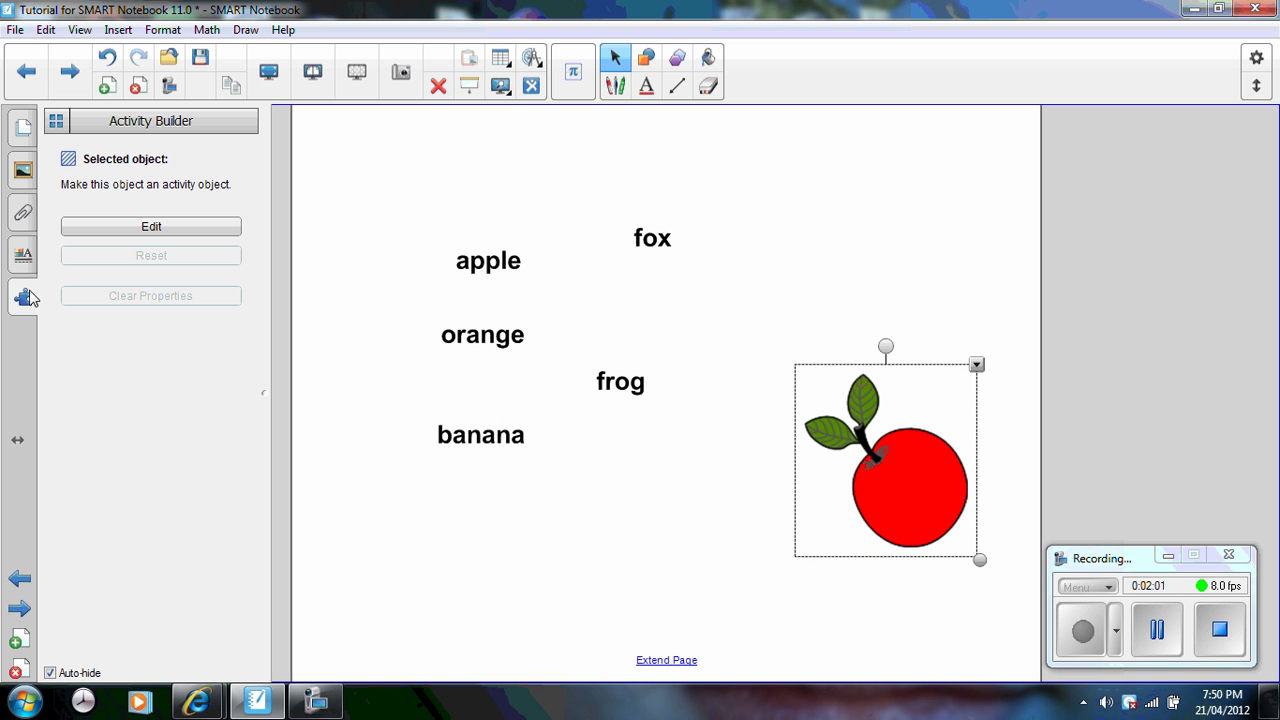
{"action": "left_click", "coordinate": [205, 226]}
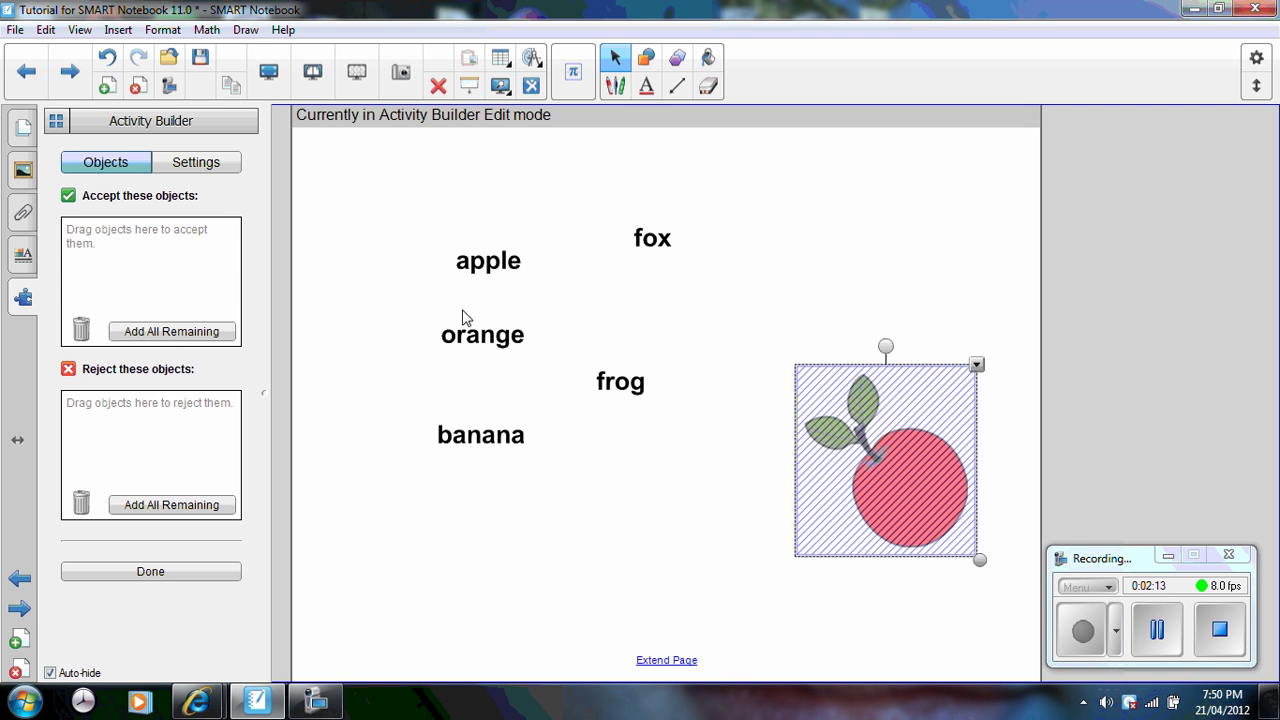
- Add the words "apple", "orange" and "banana" to the apple picture's accepted objects
{"action": "left_click_drag", "start_coordinate": [491, 262], "coordinate": [104, 288]}
{"action": "left_click_drag", "start_coordinate": [466, 338], "coordinate": [120, 266]}
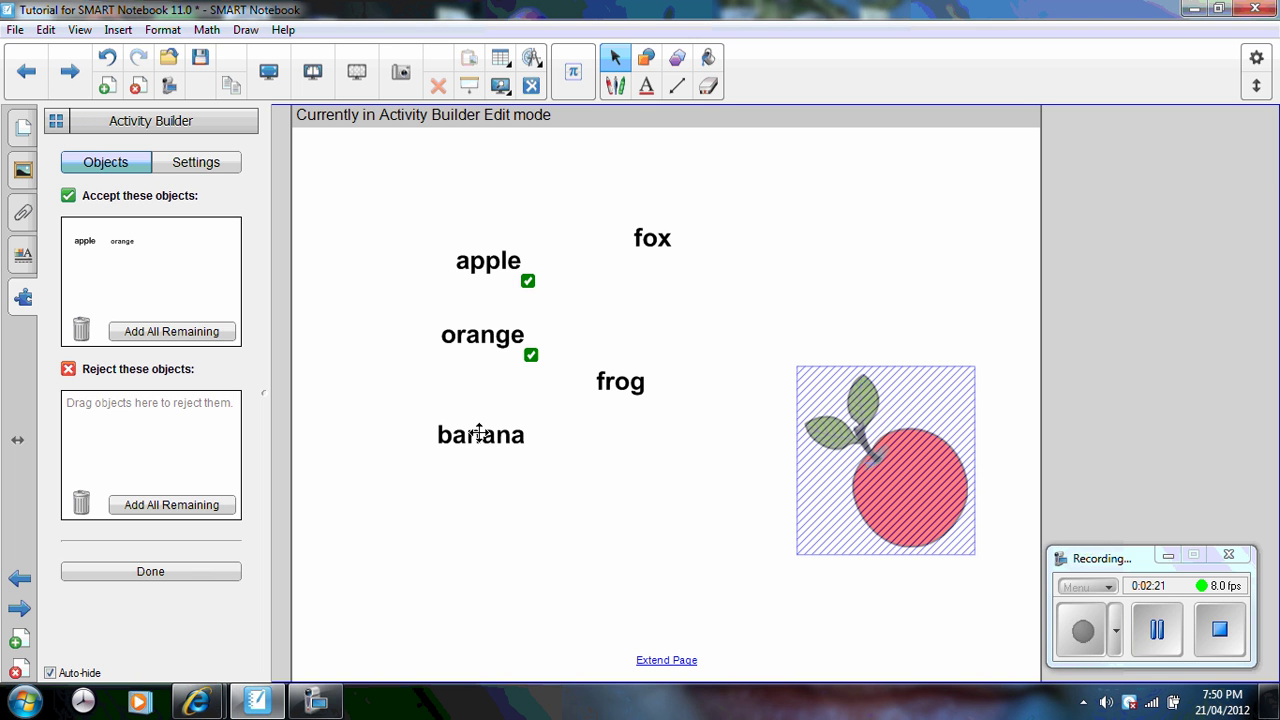
{"action": "left_click_drag", "start_coordinate": [479, 432], "coordinate": [120, 262]}
- Add the words "frog" and "fox" to the apple picture's rejected objects and finish editing the activity
{"action": "left_click_drag", "start_coordinate": [88, 465], "coordinate": [90, 465]}
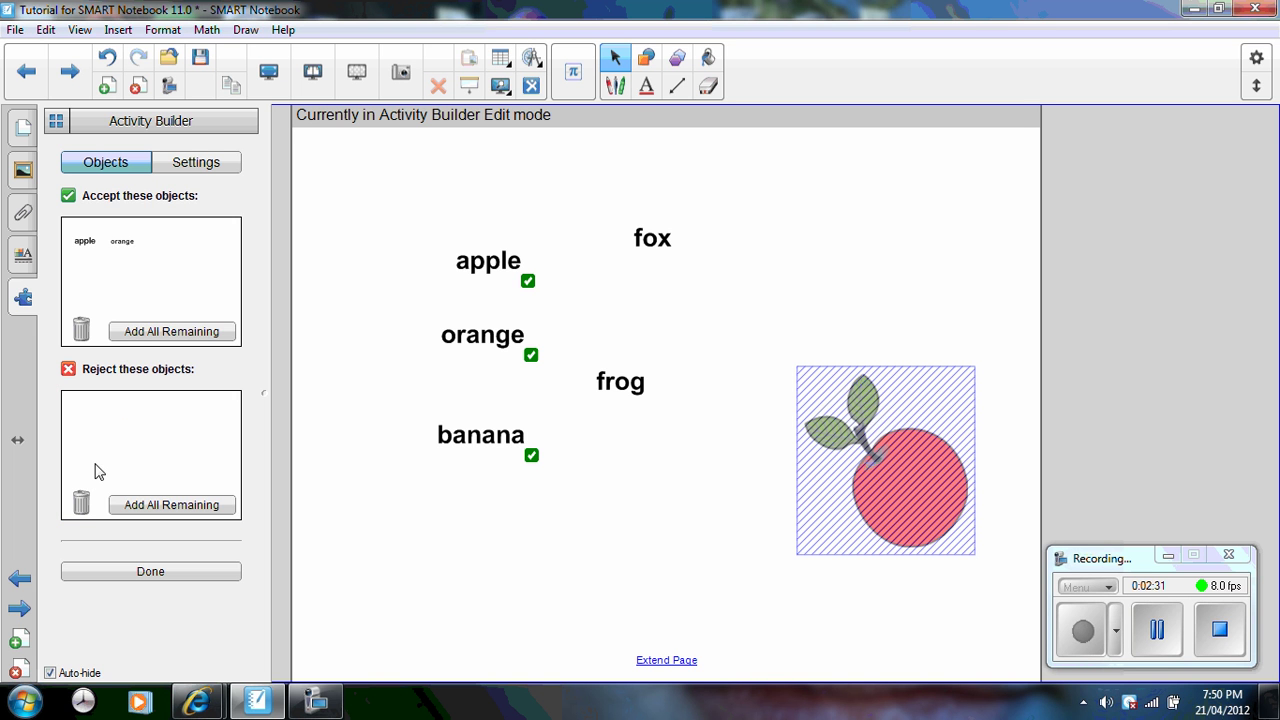
{"action": "left_click_drag", "start_coordinate": [651, 246], "coordinate": [112, 455]}
{"action": "left_click", "coordinate": [209, 580]}
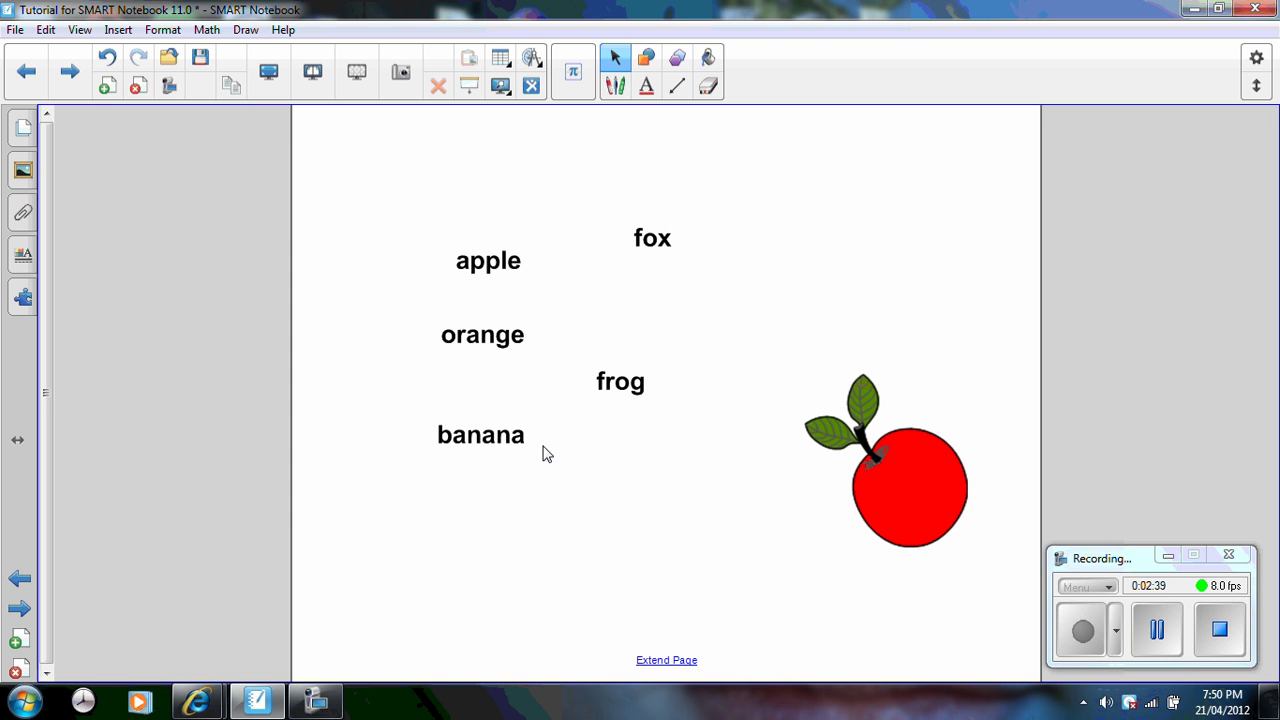
- Test the activity by moving the words "frog", "fox", "orange" and "apple" onto the apple picture
{"action": "left_click_drag", "start_coordinate": [626, 383], "coordinate": [932, 513]}
{"action": "left_click_drag", "start_coordinate": [663, 240], "coordinate": [912, 467]}
{"action": "left_click_drag", "start_coordinate": [503, 334], "coordinate": [983, 500]}
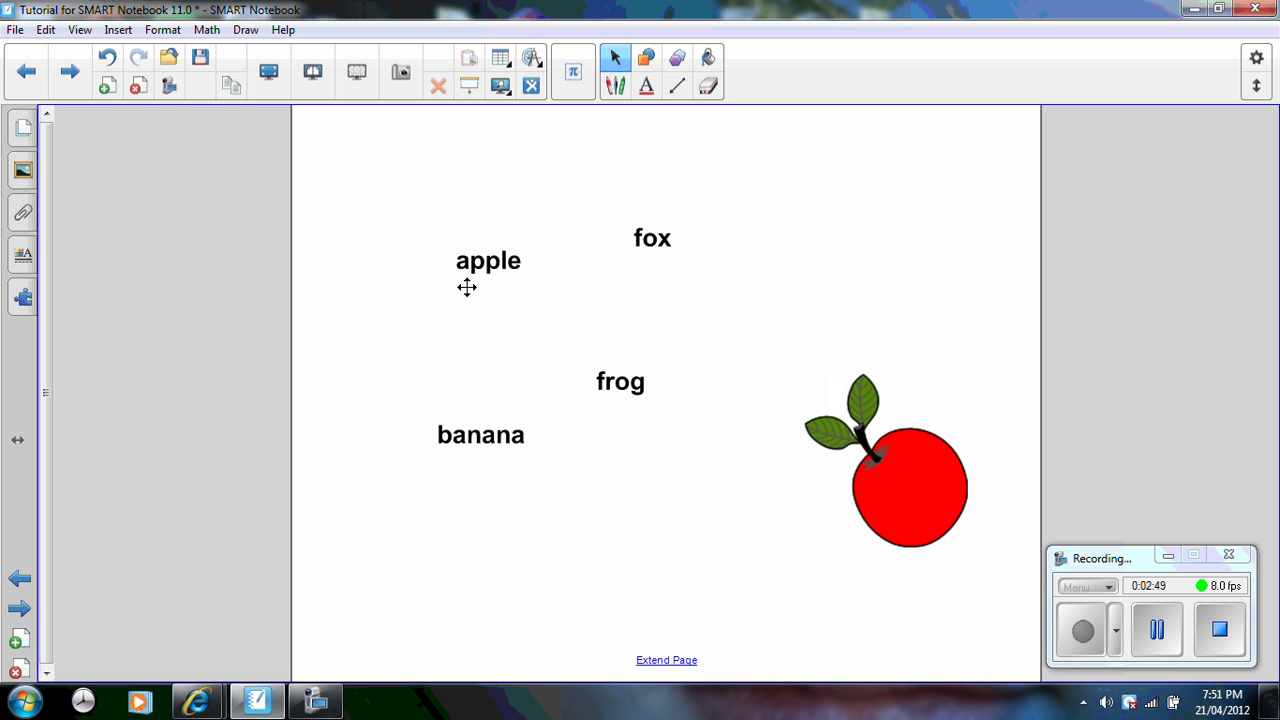
{"action": "left_click_drag", "start_coordinate": [466, 286], "coordinate": [903, 509]}
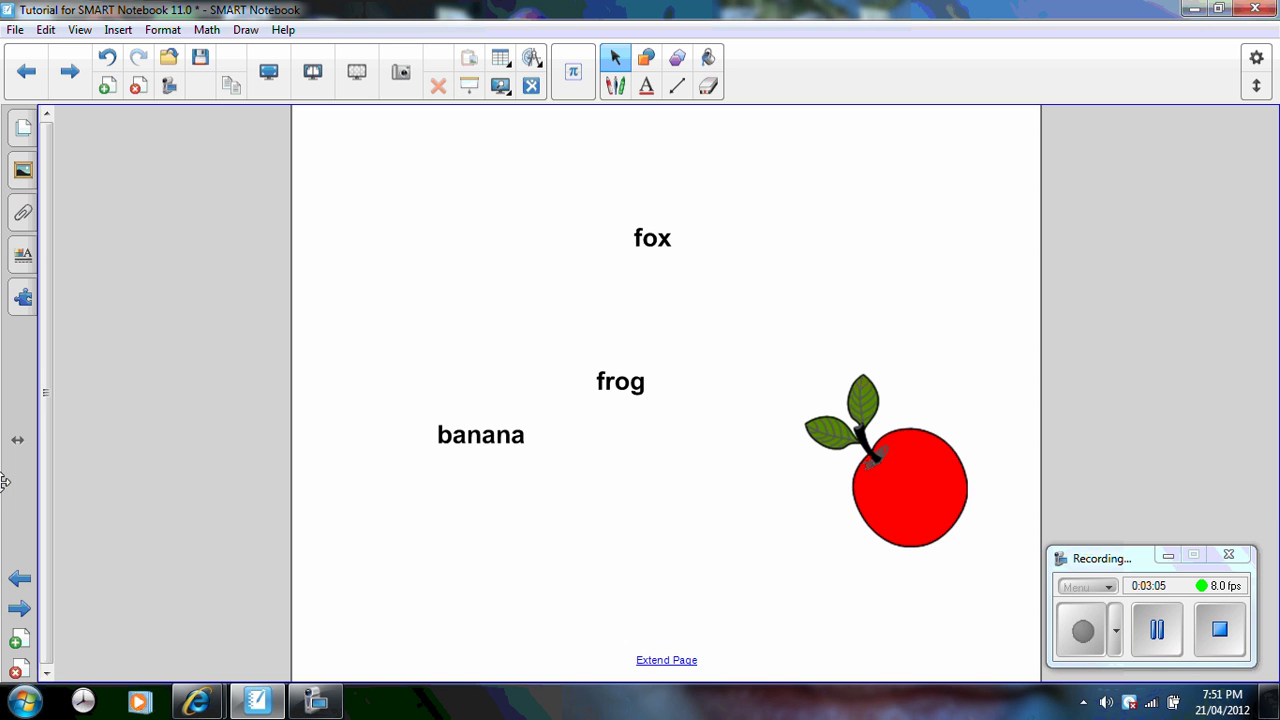
- Go to the tutorial page about the Internet browser and insert a blank page after it
{"action": "left_click", "coordinate": [70, 72]}
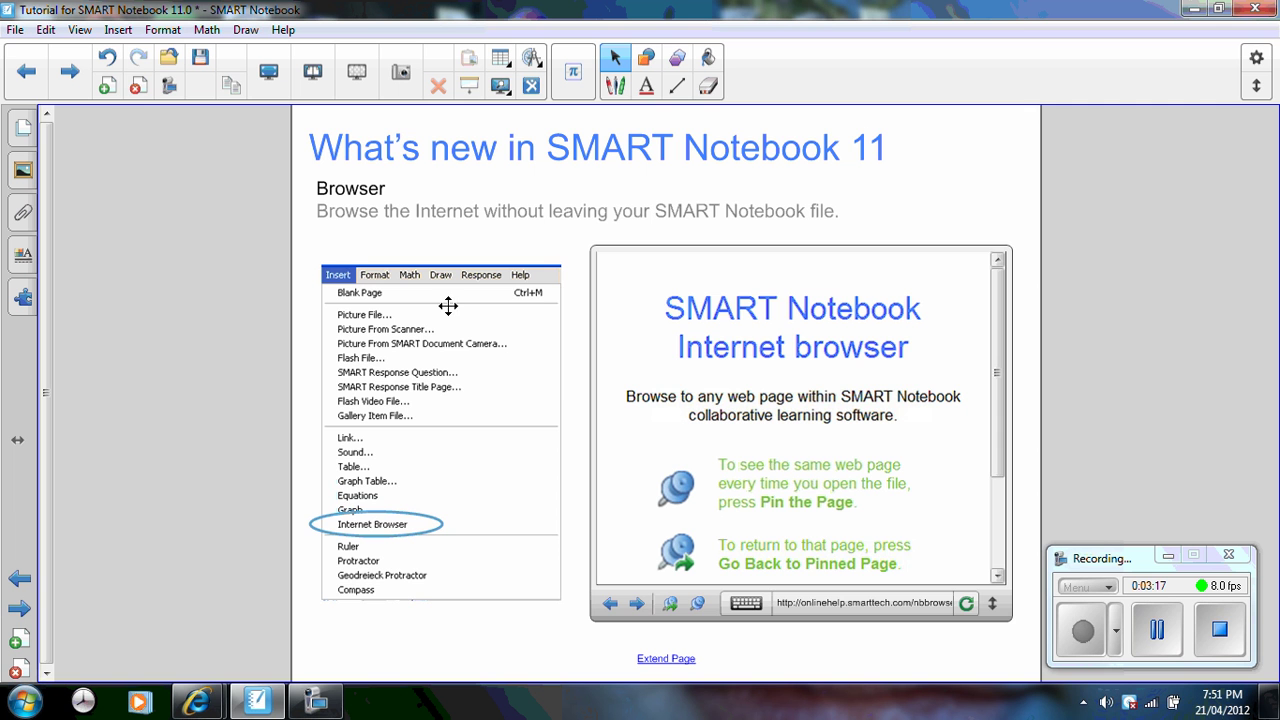
{"action": "left_click", "coordinate": [107, 87]}
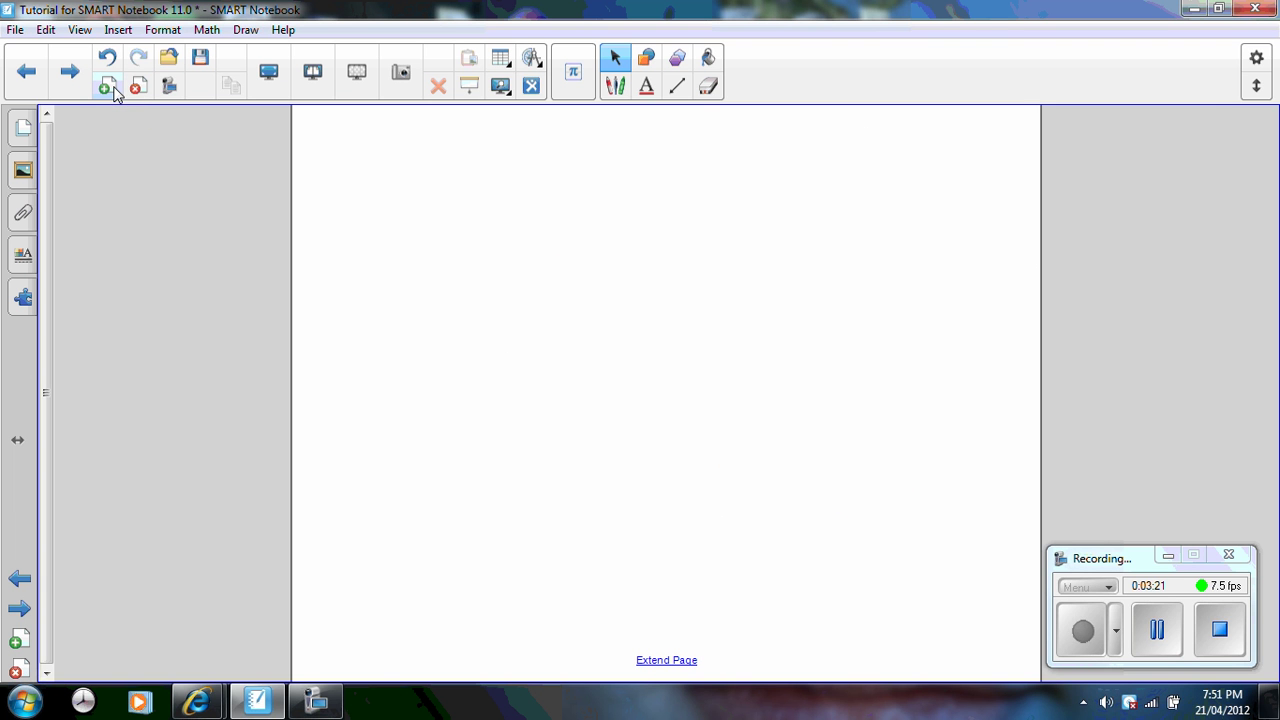
- Insert an Internet Browser object on the blank page
{"action": "left_click", "coordinate": [122, 30]}
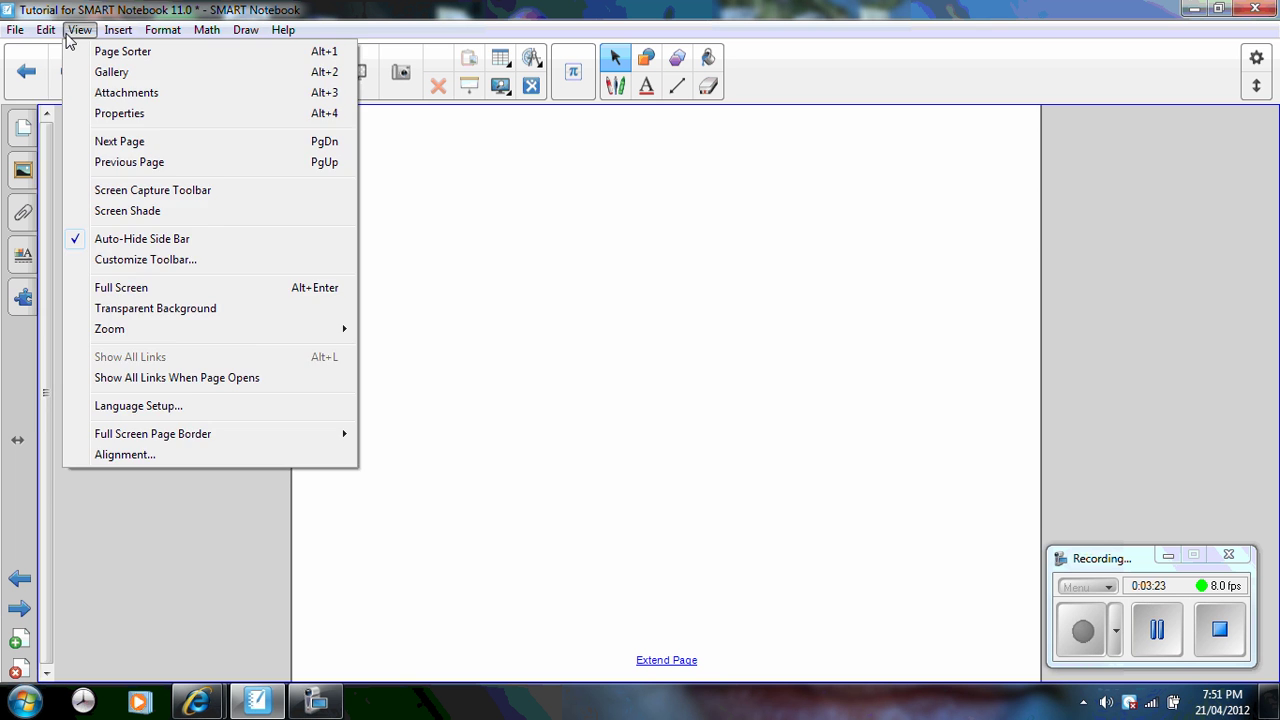
{"action": "left_click", "coordinate": [46, 30]}
{"action": "left_click", "coordinate": [46, 30]}
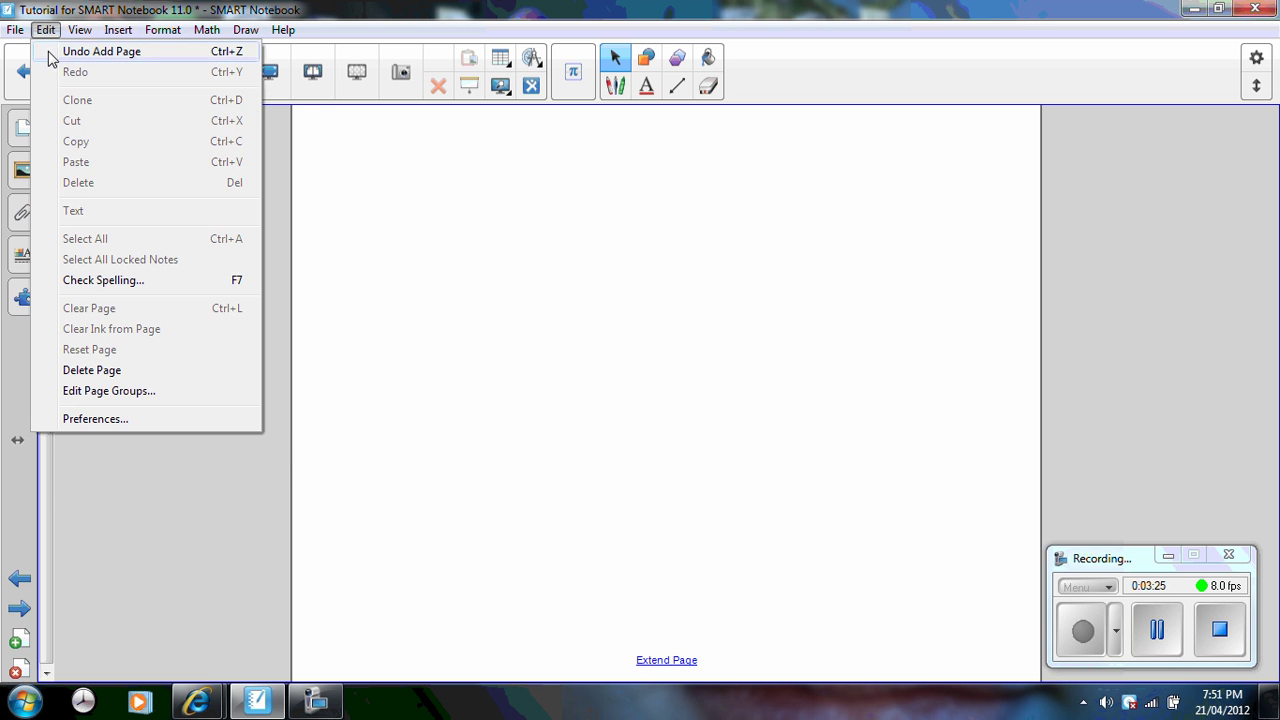
{"action": "left_click", "coordinate": [80, 52]}
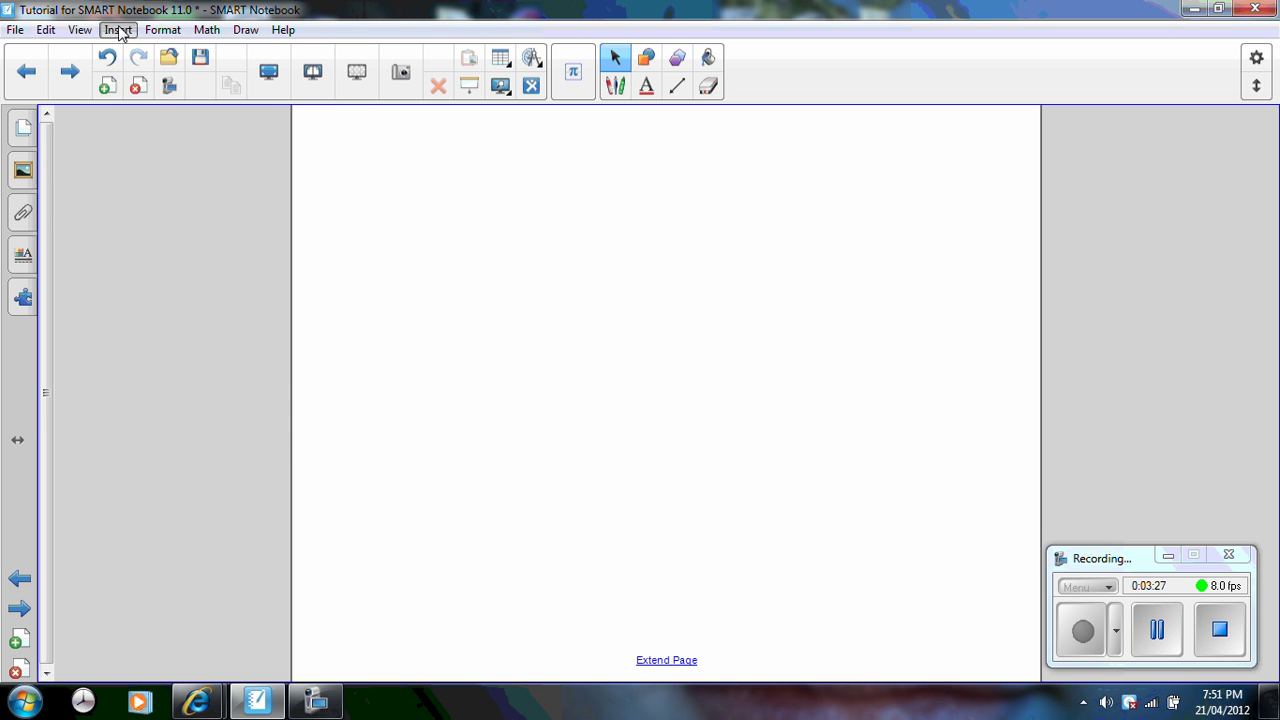
{"action": "left_click", "coordinate": [119, 30]}
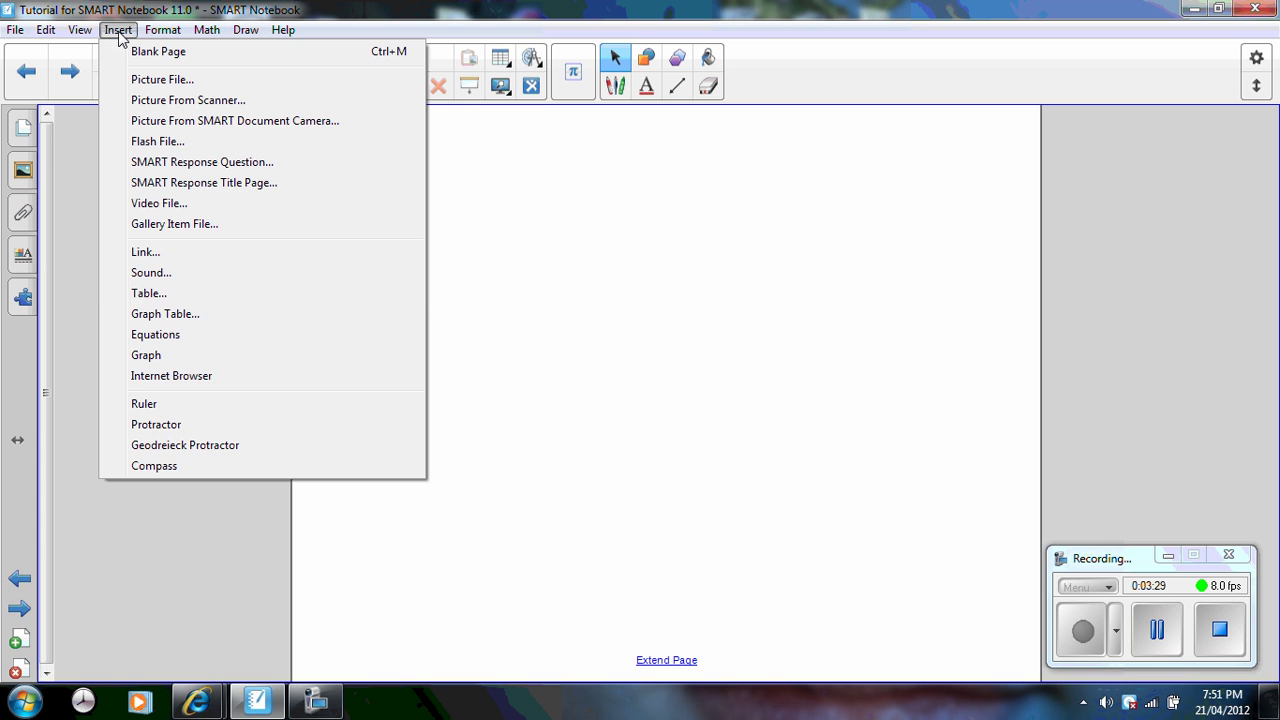
{"action": "left_click", "coordinate": [136, 382]}
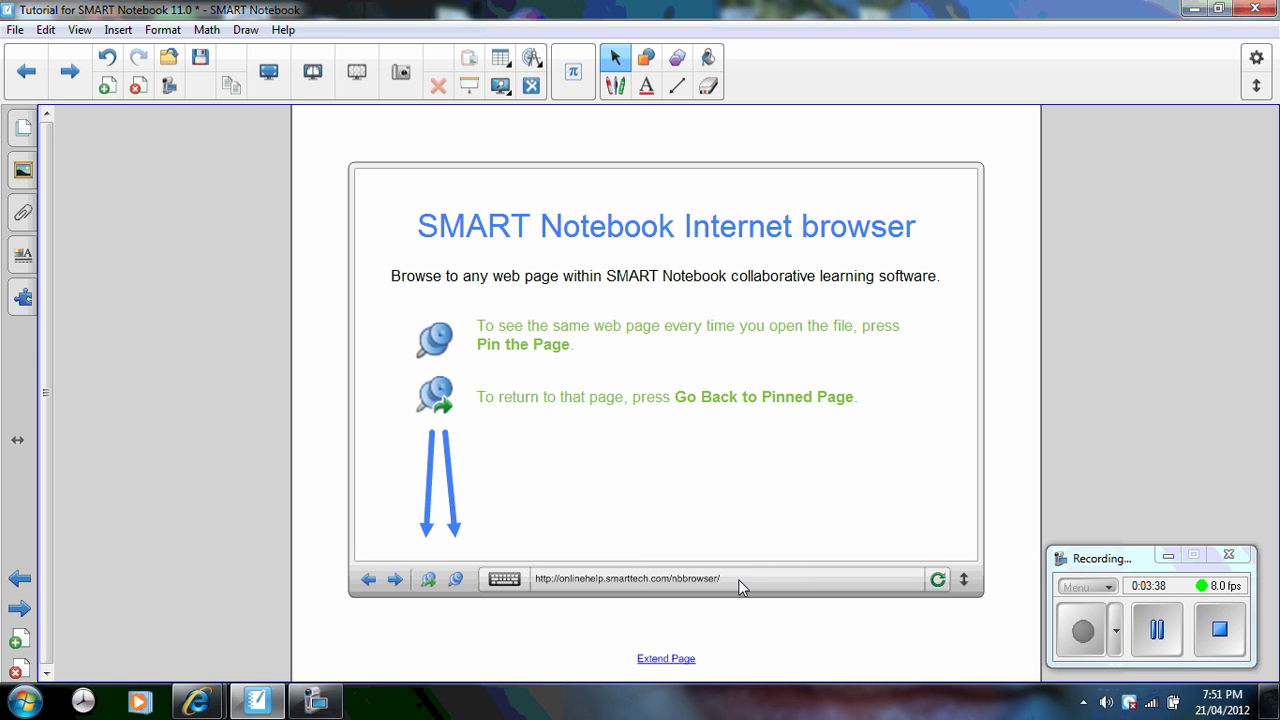
- Select the embedded browser's address for replacement, then switch to Internet Explorer and copy the Crickweb page's web address
{"action": "left_click", "coordinate": [737, 580]}
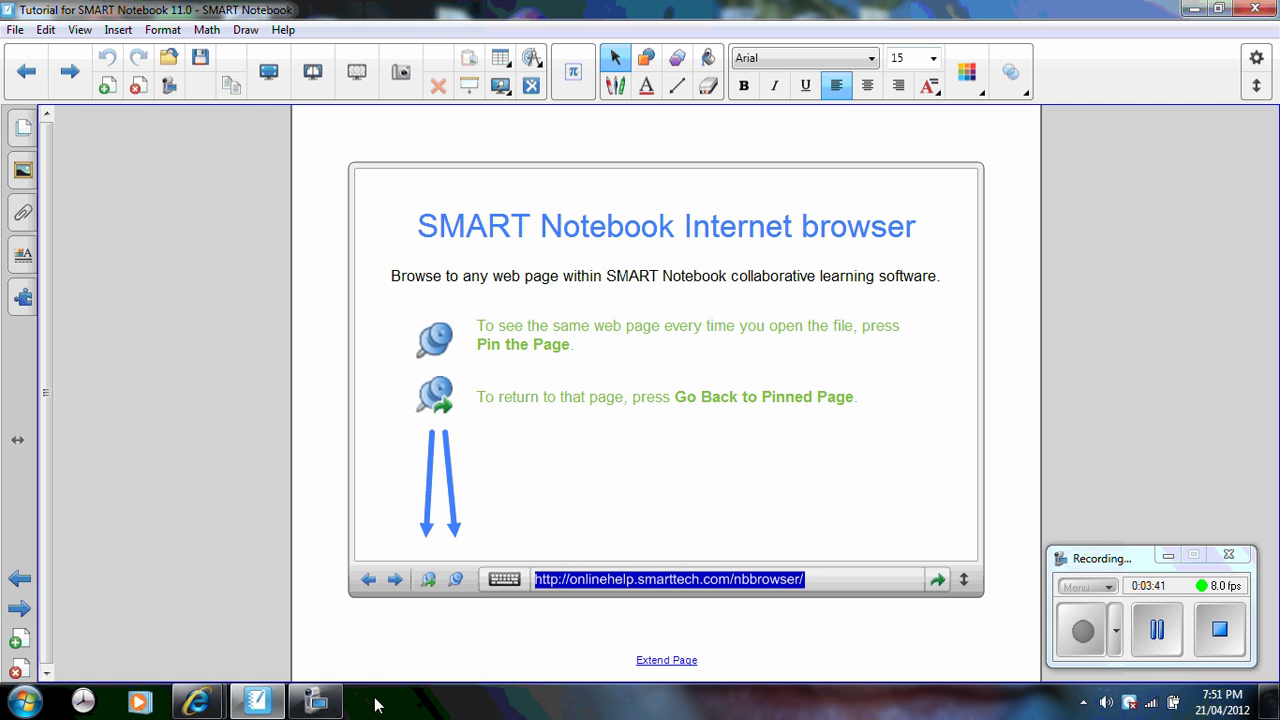
{"action": "left_click", "coordinate": [197, 701]}
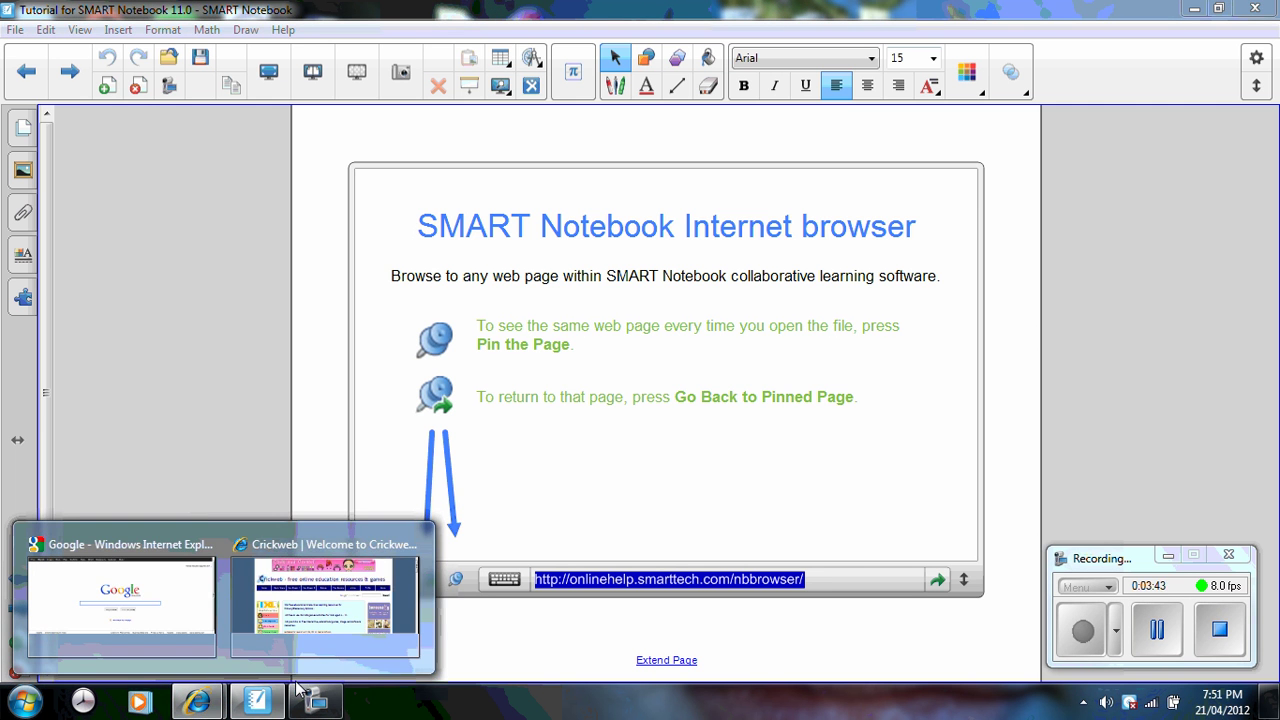
{"action": "left_click", "coordinate": [280, 600]}
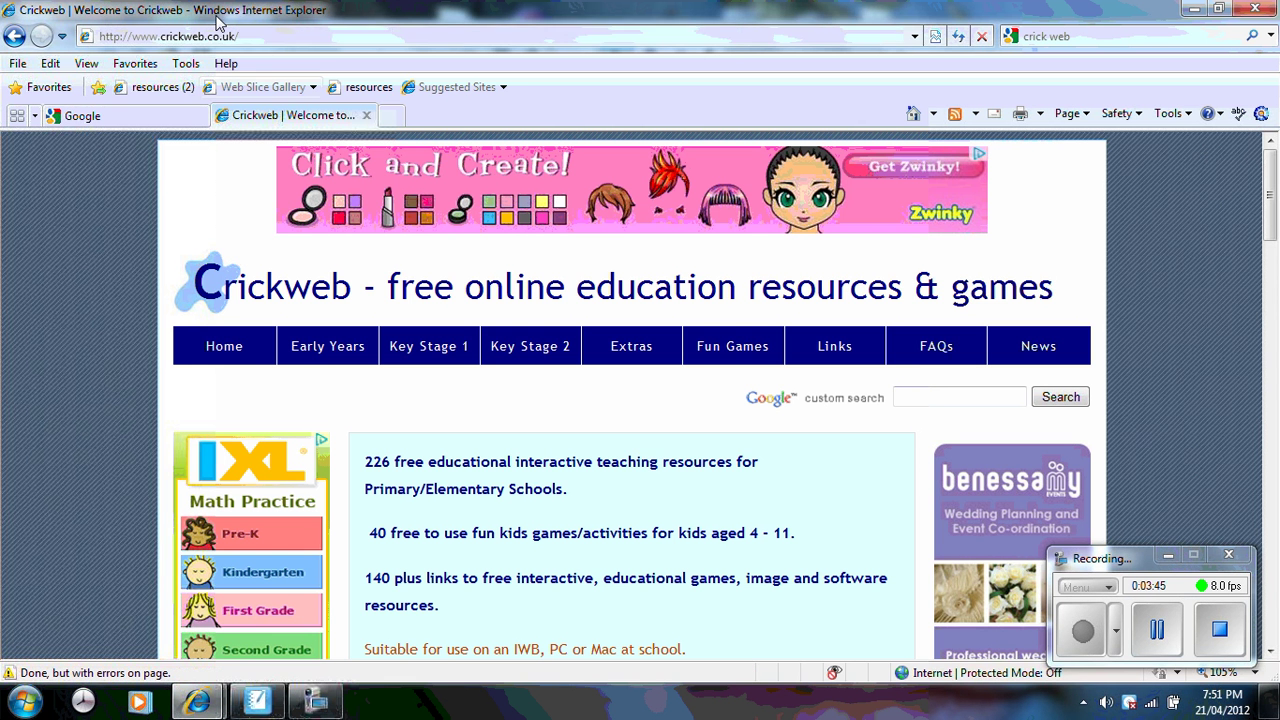
{"action": "left_click", "coordinate": [216, 36]}
{"action": "right_click", "coordinate": [216, 36]}
{"action": "left_click", "coordinate": [232, 93]}
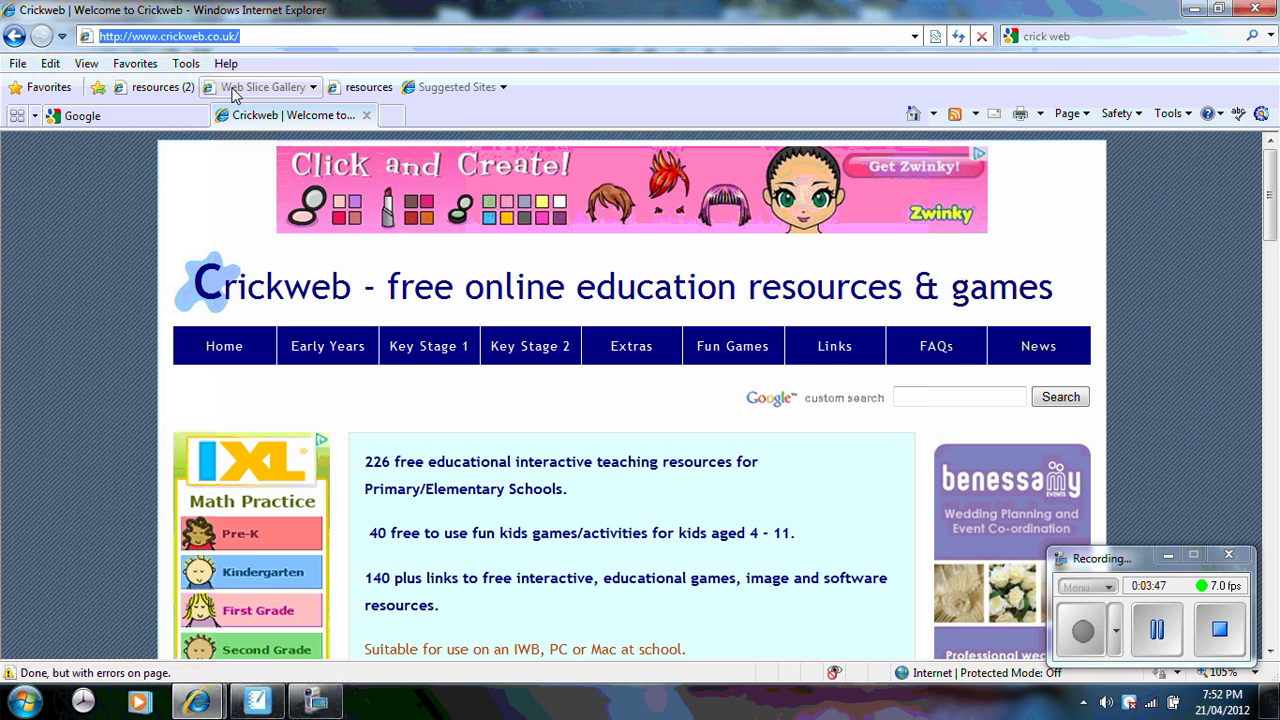
{"action": "left_click", "coordinate": [205, 702]}
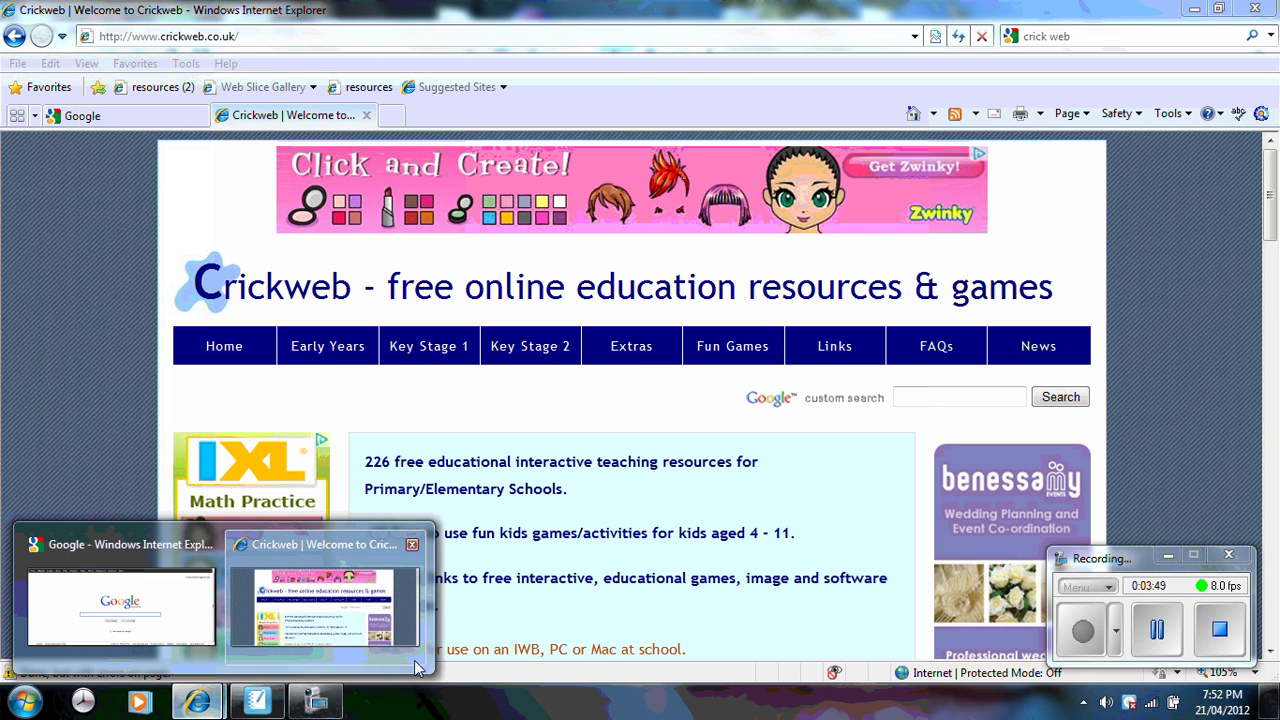
{"action": "left_click", "coordinate": [255, 703]}
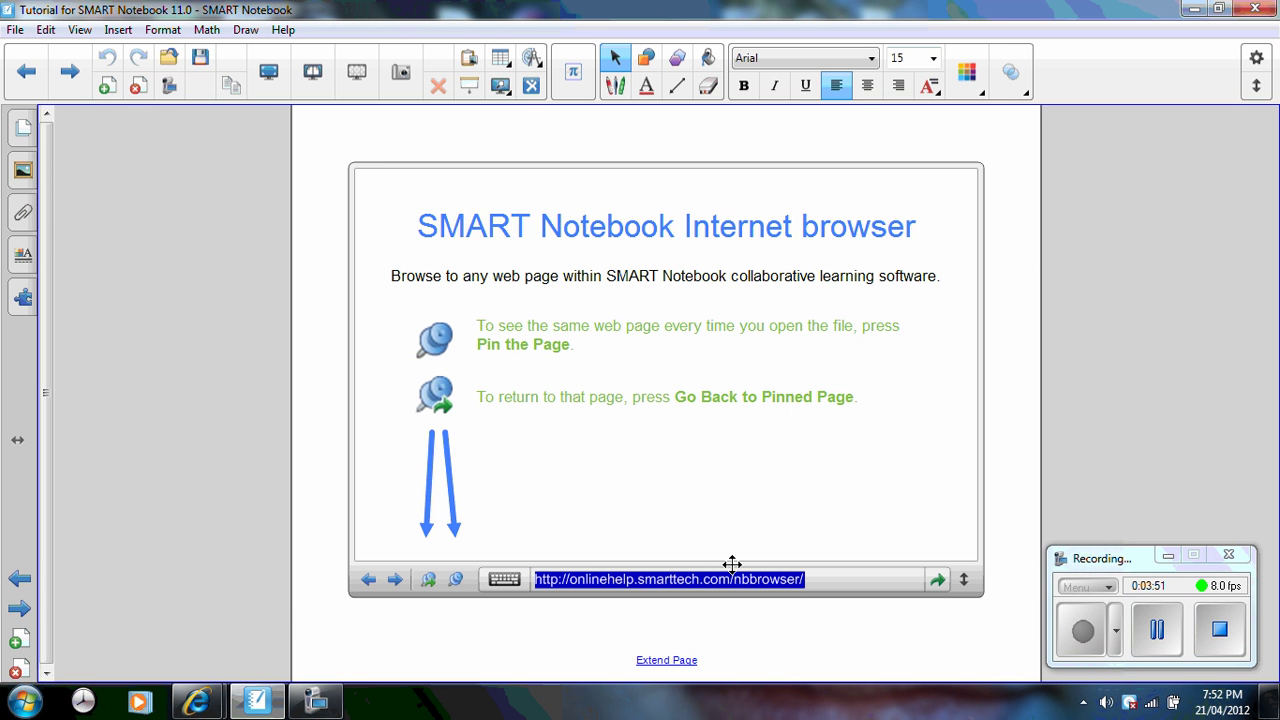
{"action": "key", "text": "ctrl+v"}
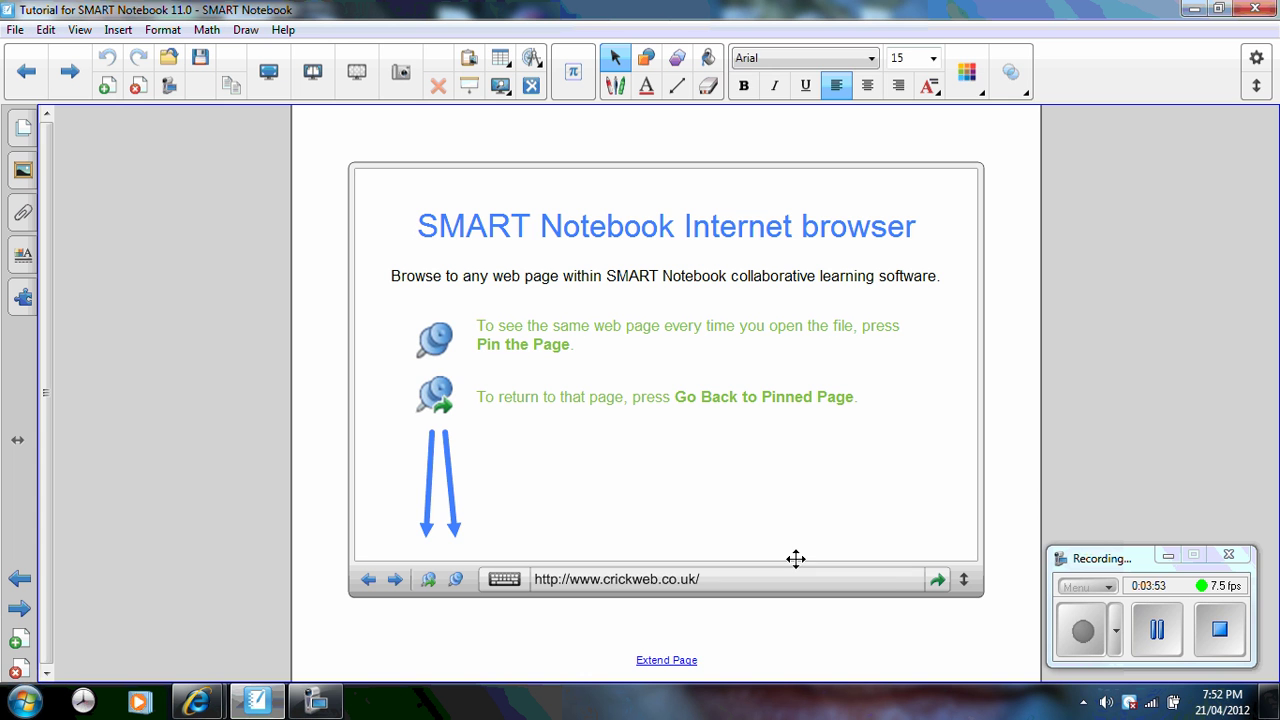
{"action": "left_click", "coordinate": [937, 579]}
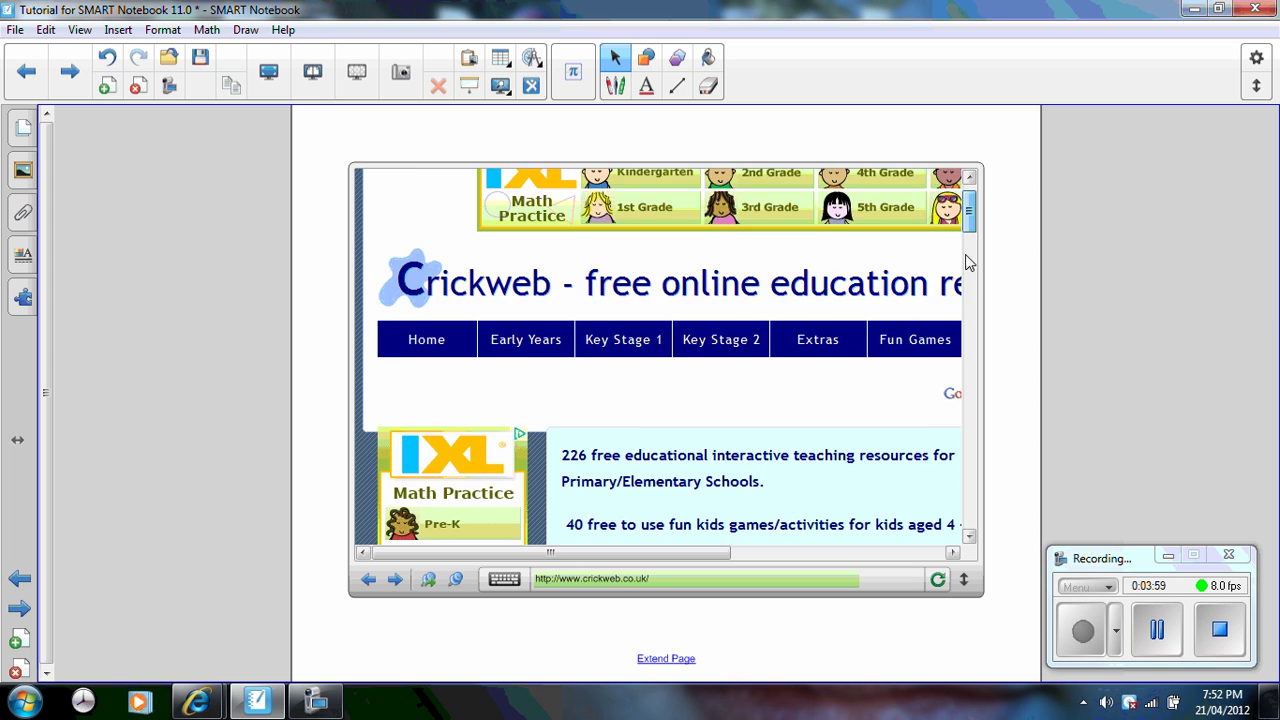
{"action": "scroll", "coordinate": [968, 290], "scroll_direction": "down", "scroll_amount": 5}
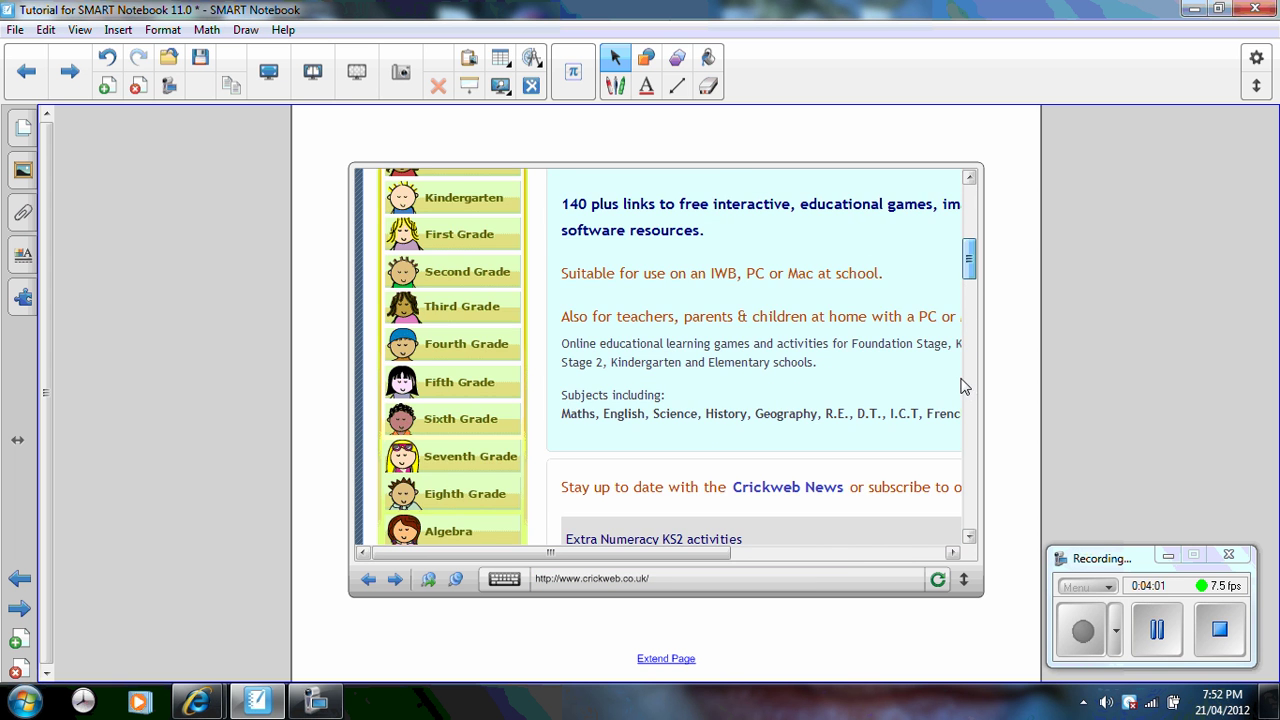
{"action": "scroll", "coordinate": [970, 410], "scroll_direction": "down", "scroll_amount": 10}
{"action": "scroll", "coordinate": [970, 420], "scroll_direction": "down", "scroll_amount": 8}
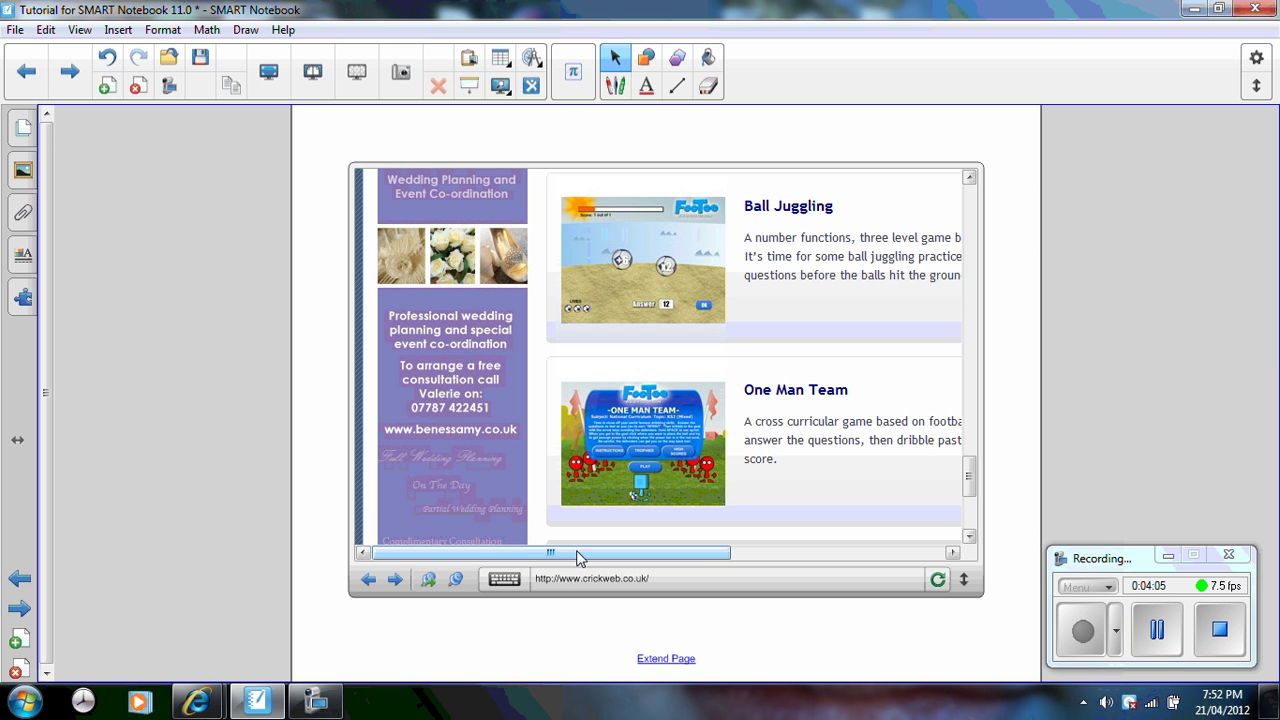
{"action": "left_click_drag", "start_coordinate": [580, 554], "coordinate": [634, 554]}
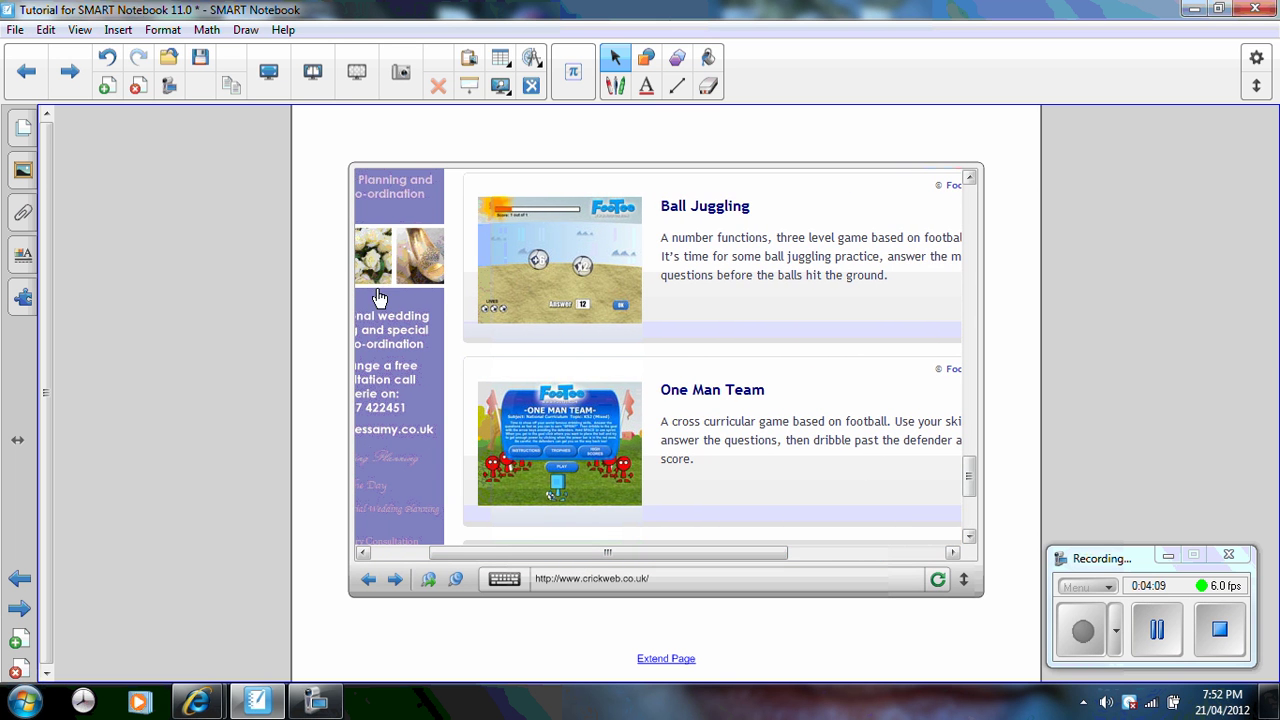
- Activate the Text tool on the Improved text tutorial page, and insert a blank page after the Crayon tool page
{"action": "left_click", "coordinate": [84, 65]}
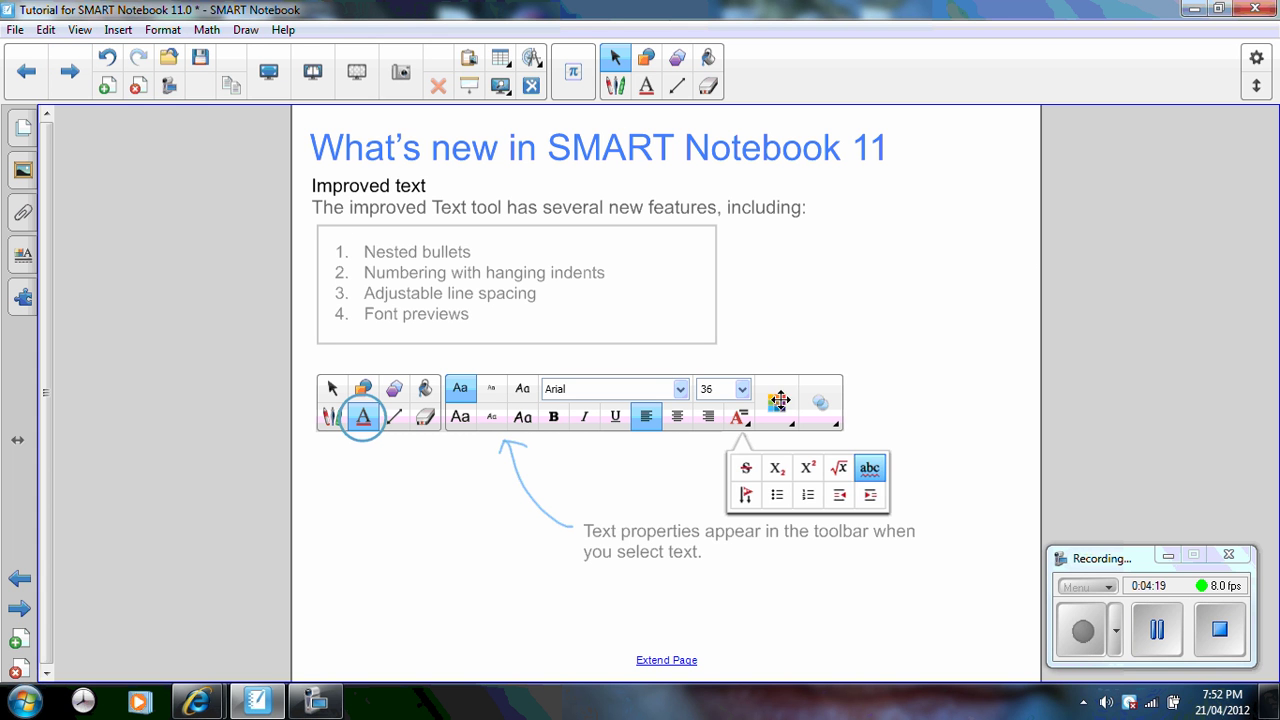
{"action": "left_click", "coordinate": [647, 86]}
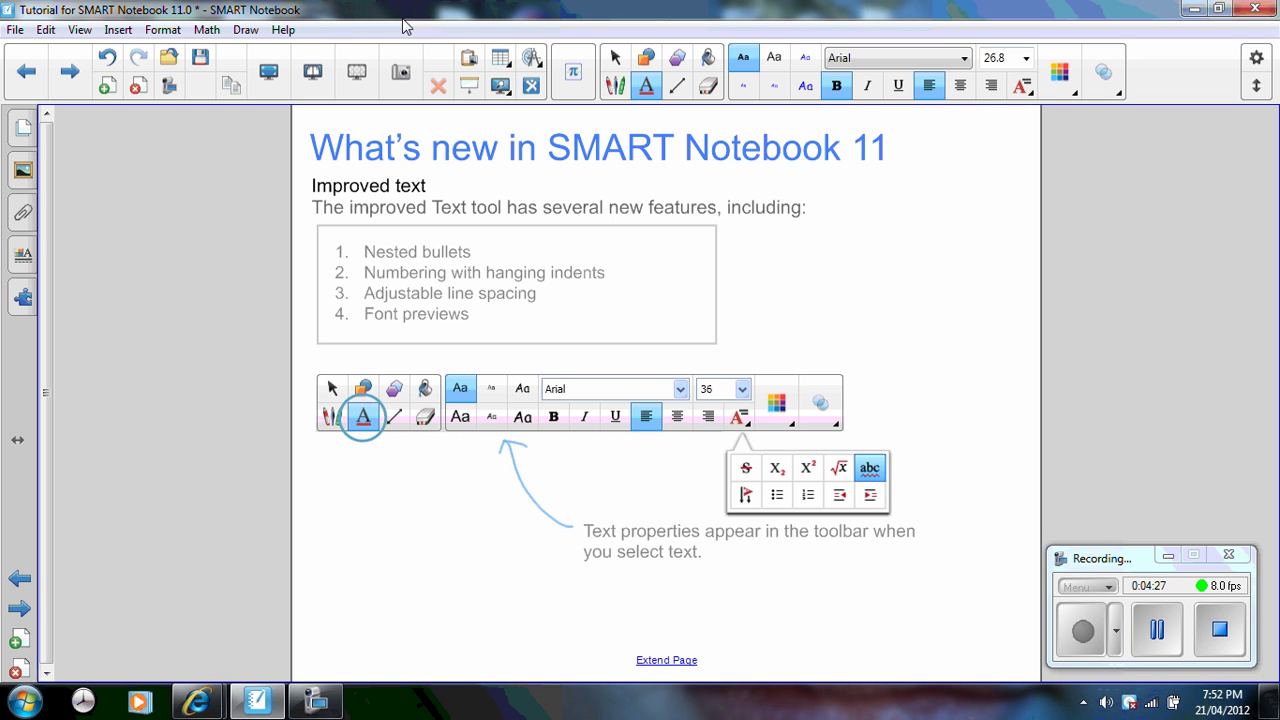
{"action": "left_click", "coordinate": [83, 85]}
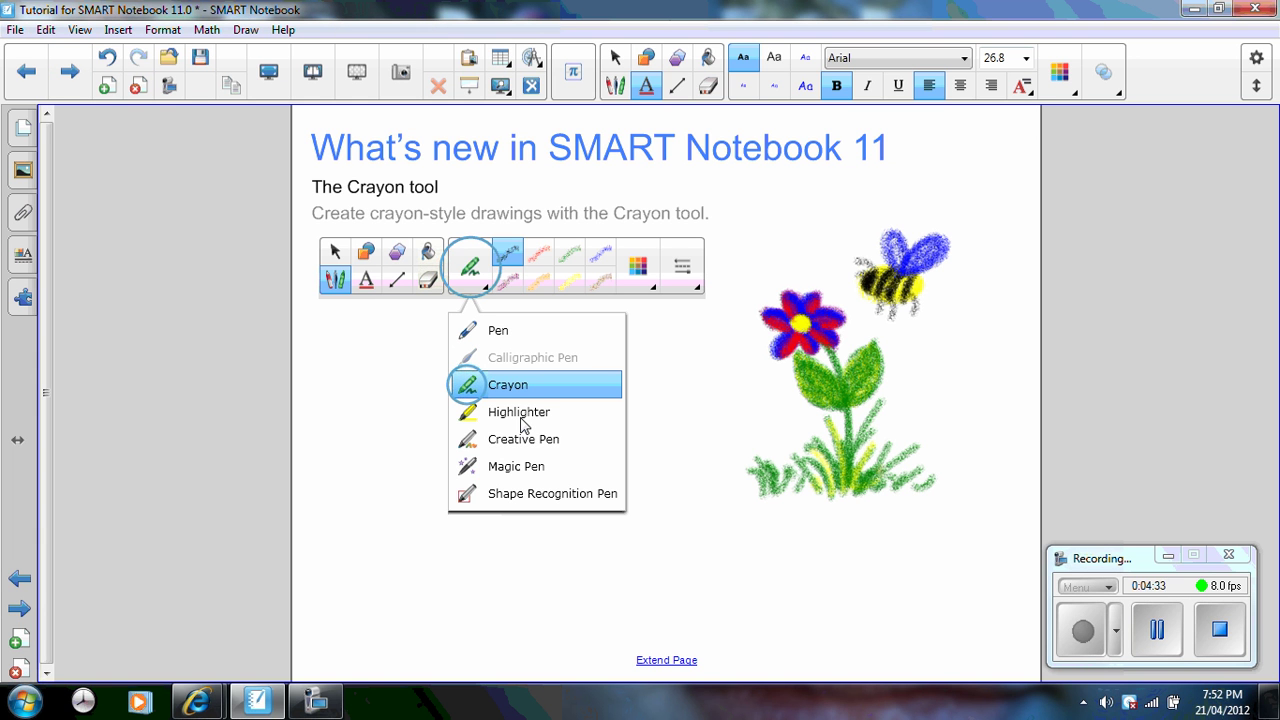
{"action": "left_click", "coordinate": [106, 86]}
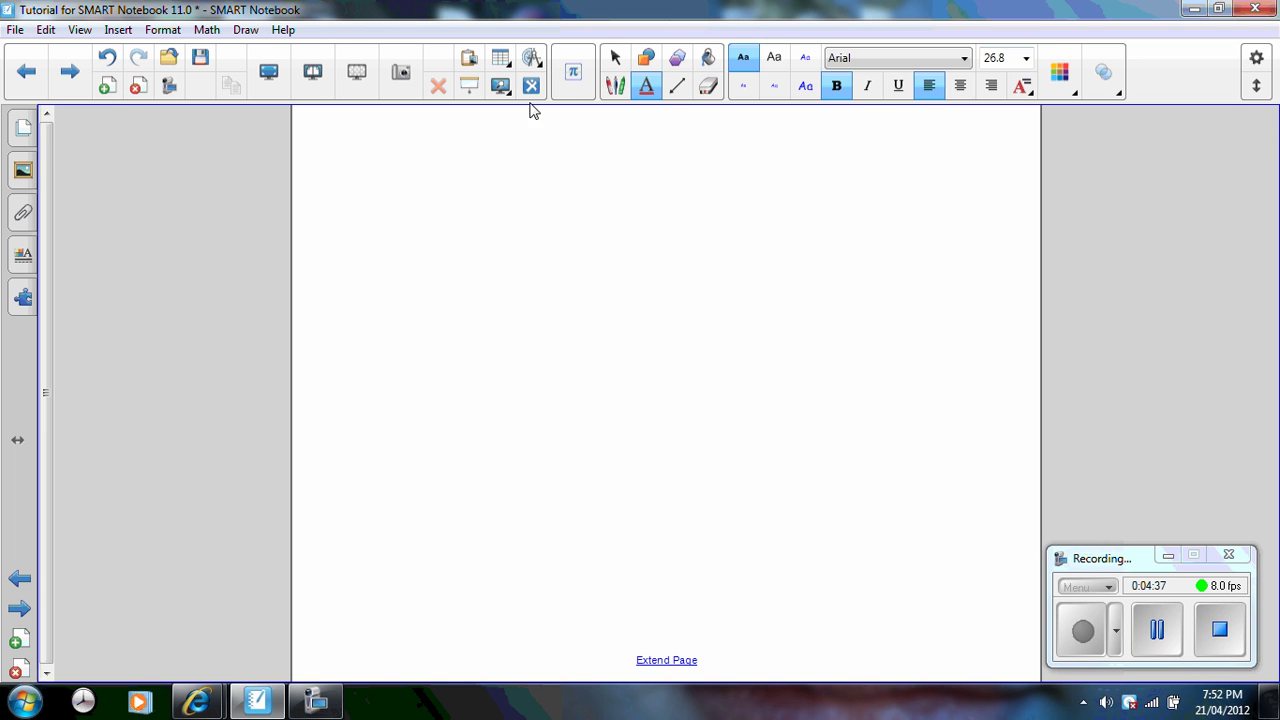
- Draw a looping black line and an overlapping looping red line on the blank page with the Crayon
{"action": "left_click", "coordinate": [620, 89]}
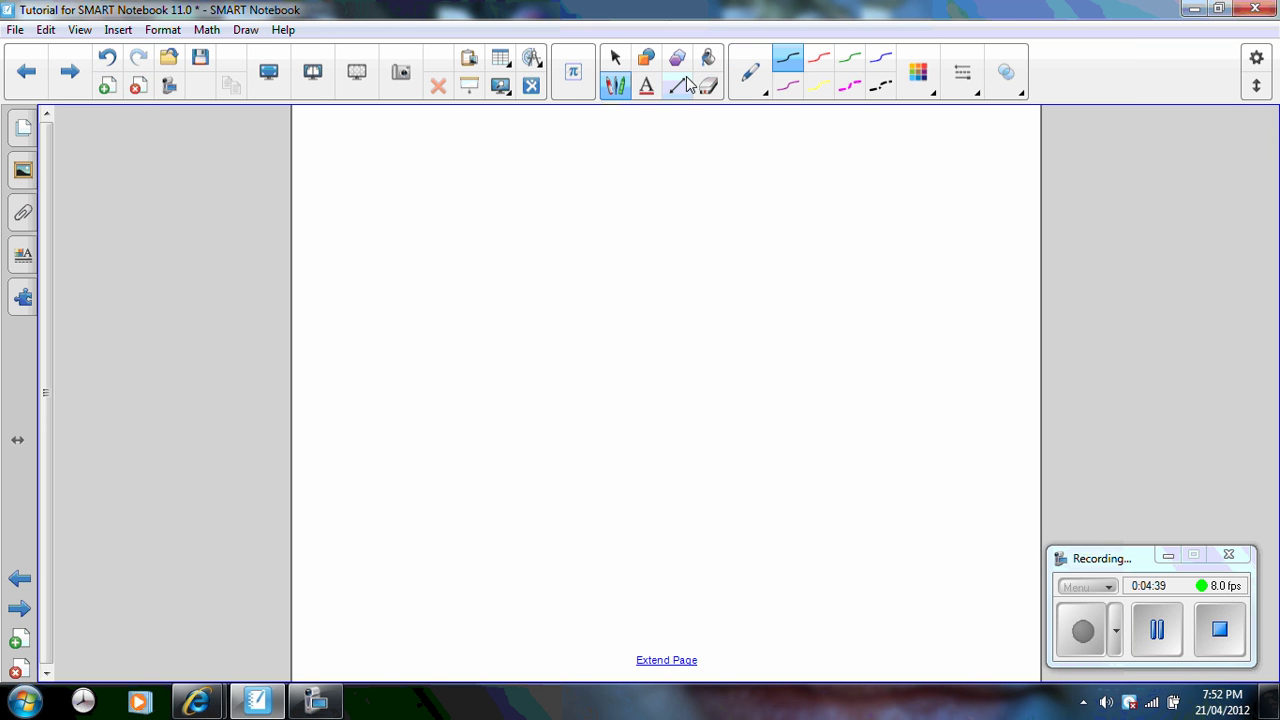
{"action": "left_click", "coordinate": [765, 92]}
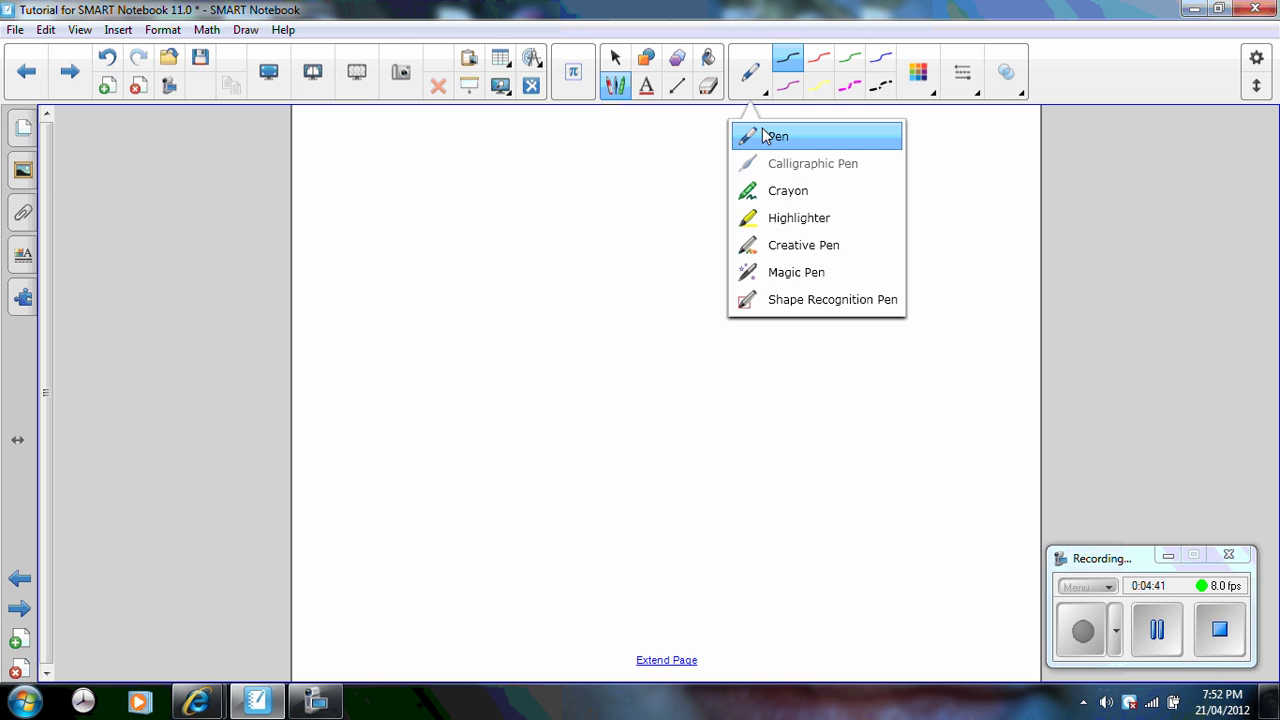
{"action": "left_click", "coordinate": [758, 190]}
{"action": "mouse_move", "coordinate": [658, 270]}
{"action": "left_mouse_down"}
{"action": "mouse_move", "coordinate": [763, 352]}
{"action": "mouse_move", "coordinate": [742, 338]}
{"action": "mouse_move", "coordinate": [779, 281]}
{"action": "left_mouse_up"}
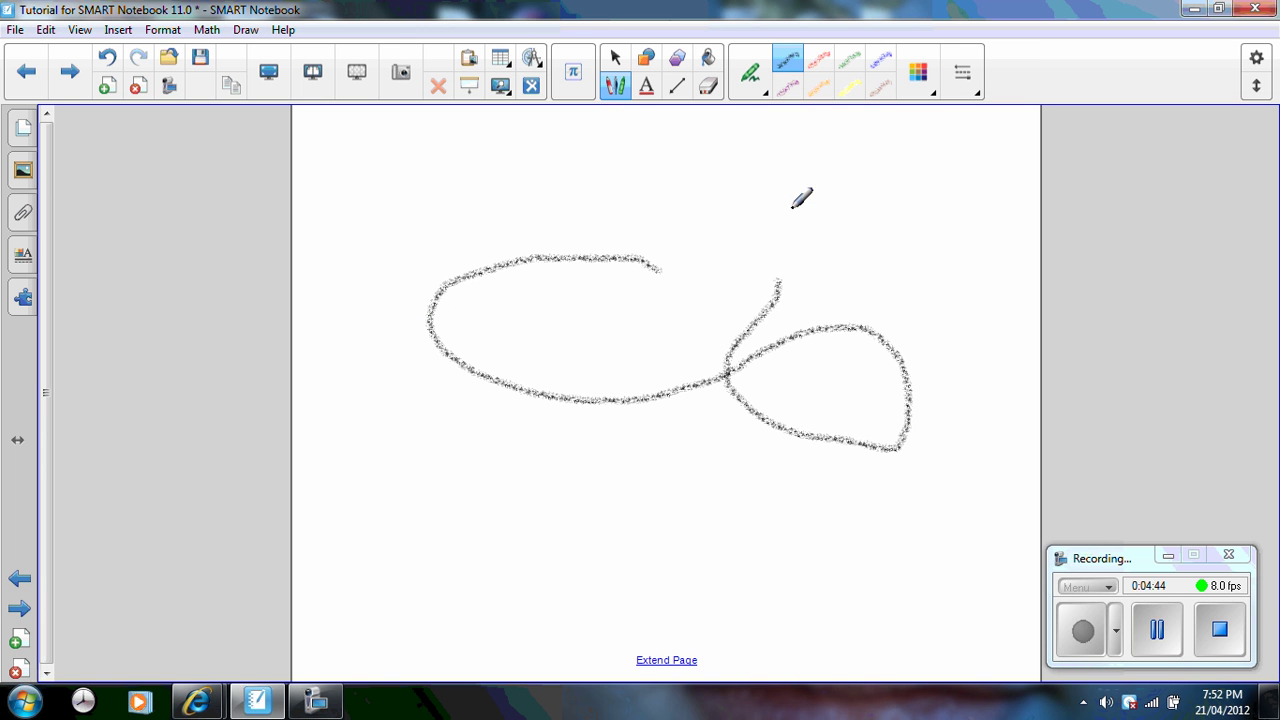
{"action": "left_click", "coordinate": [818, 60]}
{"action": "left_click_drag", "start_coordinate": [745, 214], "coordinate": [877, 277]}
{"action": "left_click_drag", "start_coordinate": [797, 249], "coordinate": [545, 450]}
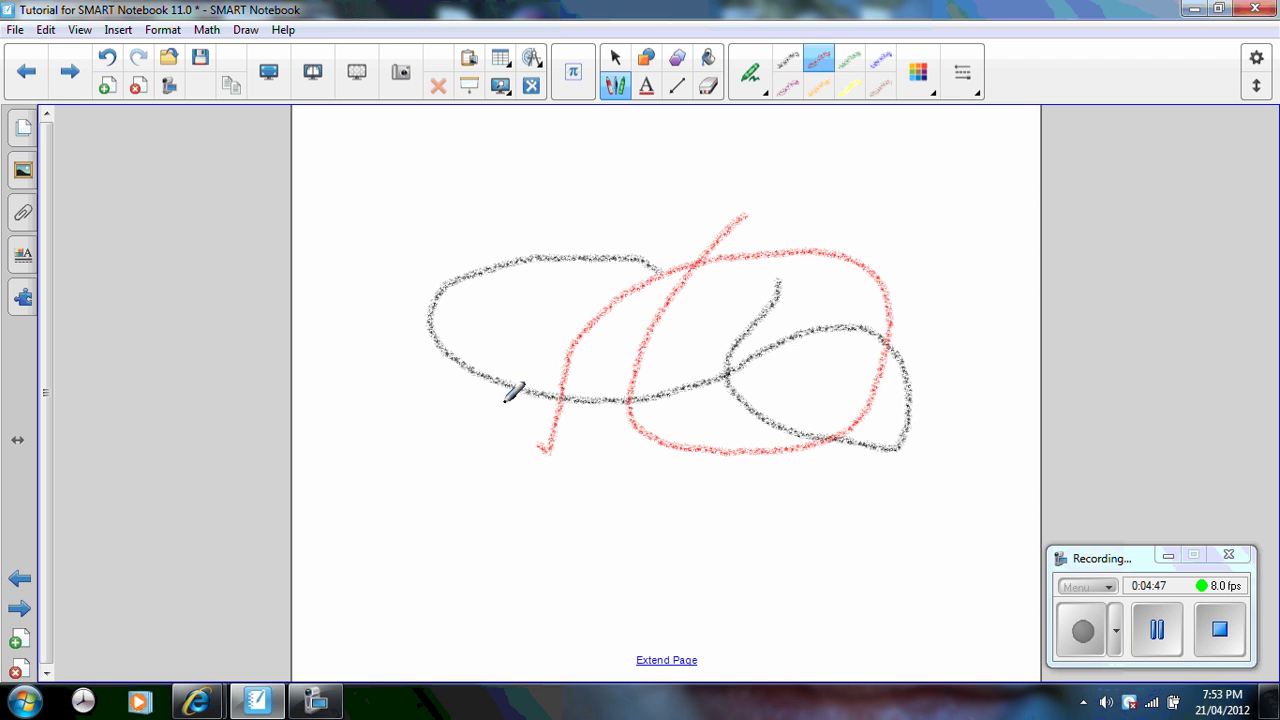
- Insert a blank page after the Irregular shape fill page and draw an enclosed cloud-like outline in a single black Pen stroke
{"action": "left_click", "coordinate": [77, 66]}
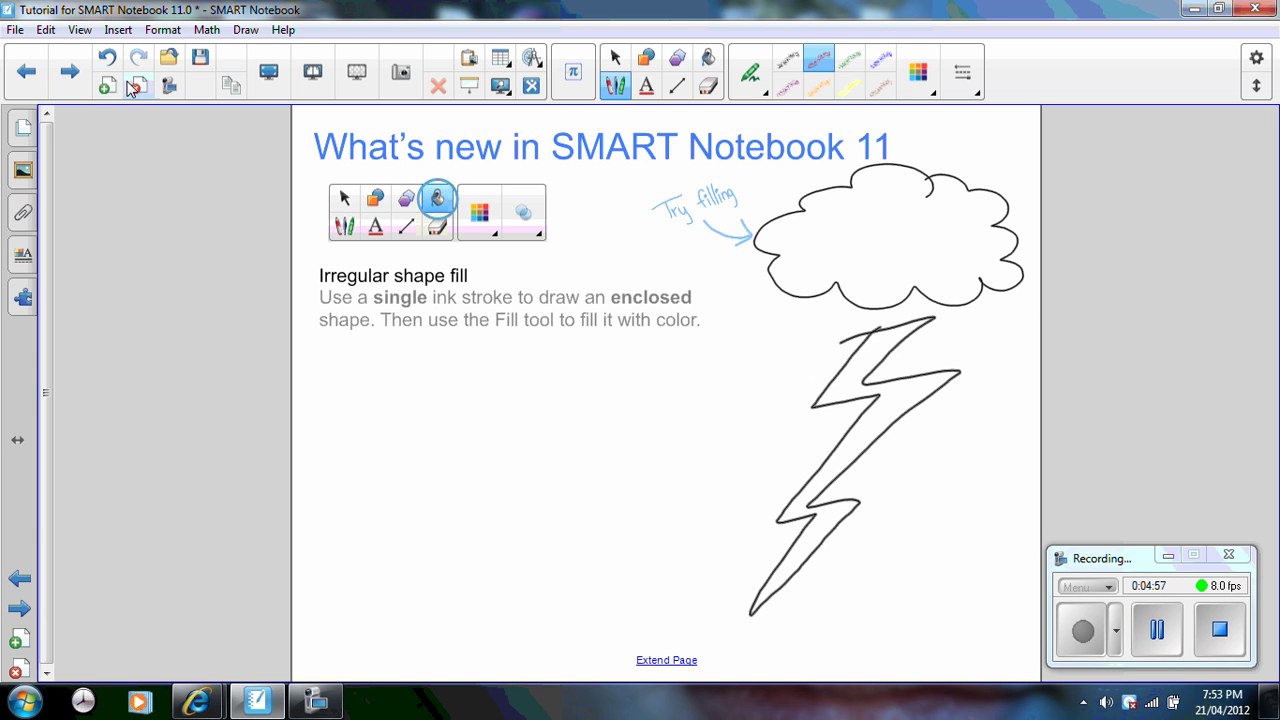
{"action": "left_click", "coordinate": [106, 86]}
{"action": "left_click", "coordinate": [614, 90]}
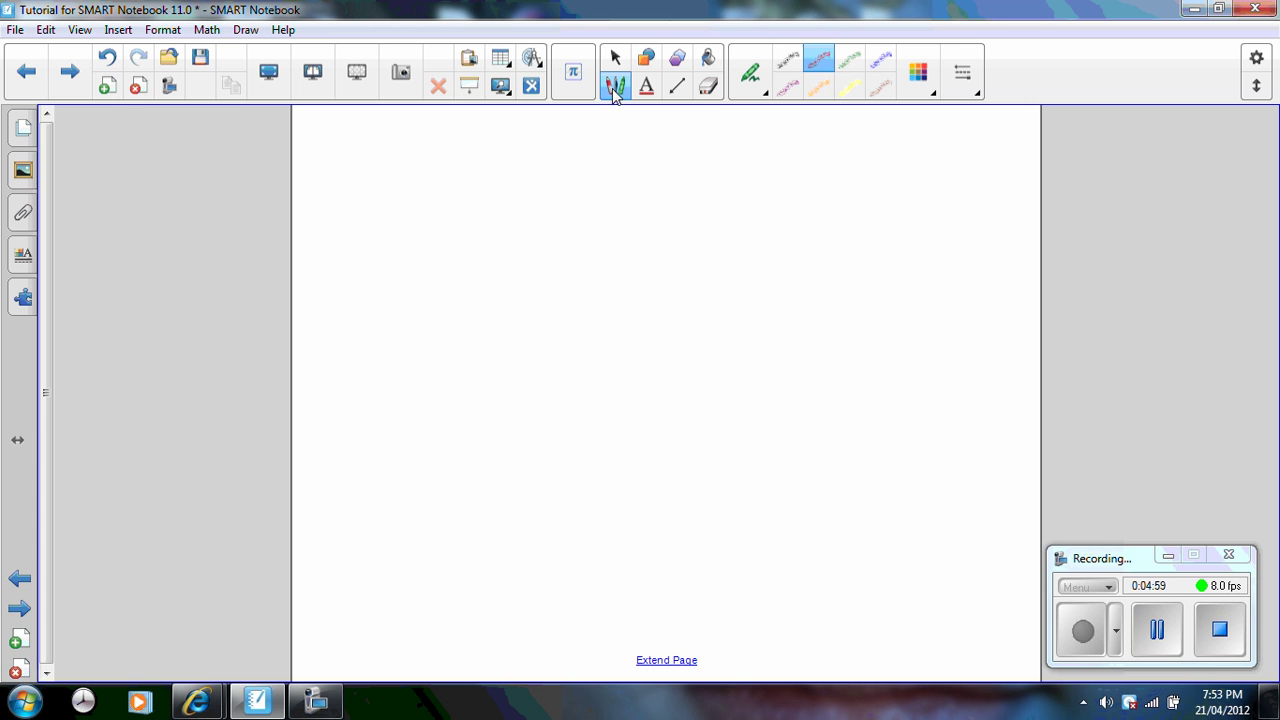
{"action": "left_click", "coordinate": [755, 88]}
{"action": "left_click", "coordinate": [765, 134]}
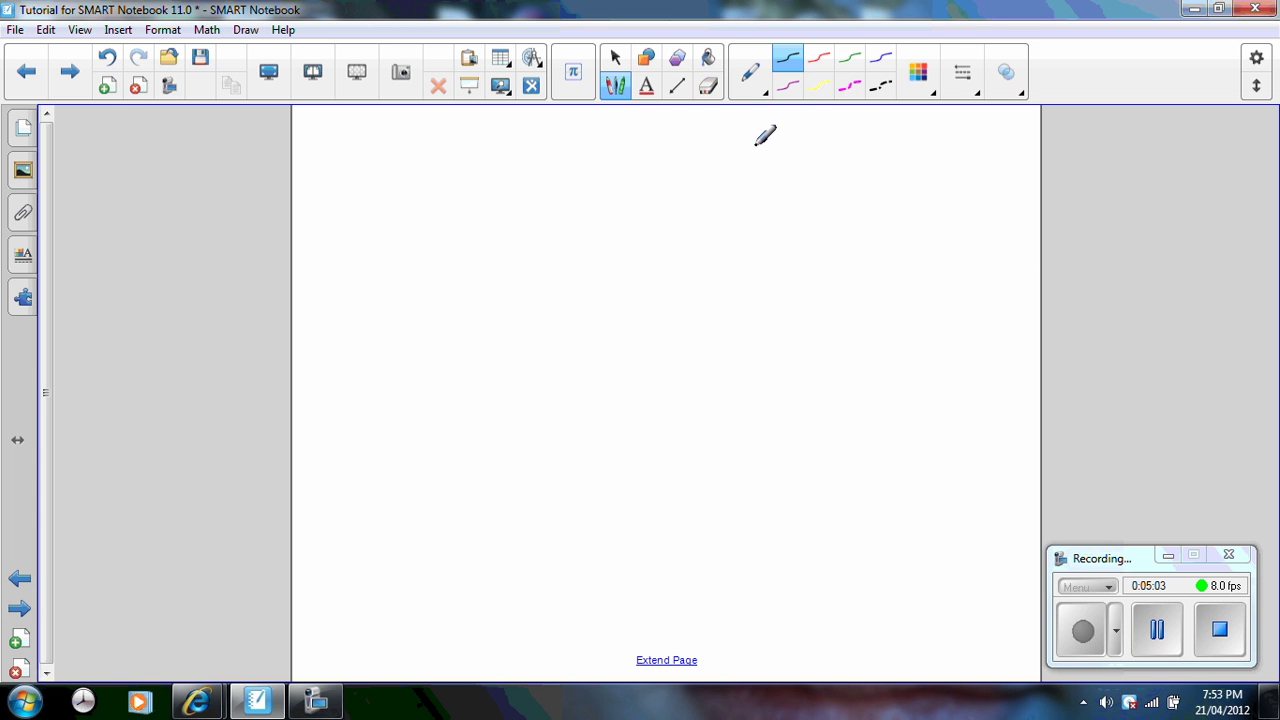
{"action": "mouse_move", "coordinate": [601, 346]}
{"action": "left_mouse_down"}
{"action": "mouse_move", "coordinate": [466, 388]}
{"action": "mouse_move", "coordinate": [569, 447]}
{"action": "mouse_move", "coordinate": [720, 390]}
{"action": "mouse_move", "coordinate": [651, 331]}
{"action": "mouse_move", "coordinate": [597, 343]}
{"action": "left_mouse_up"}
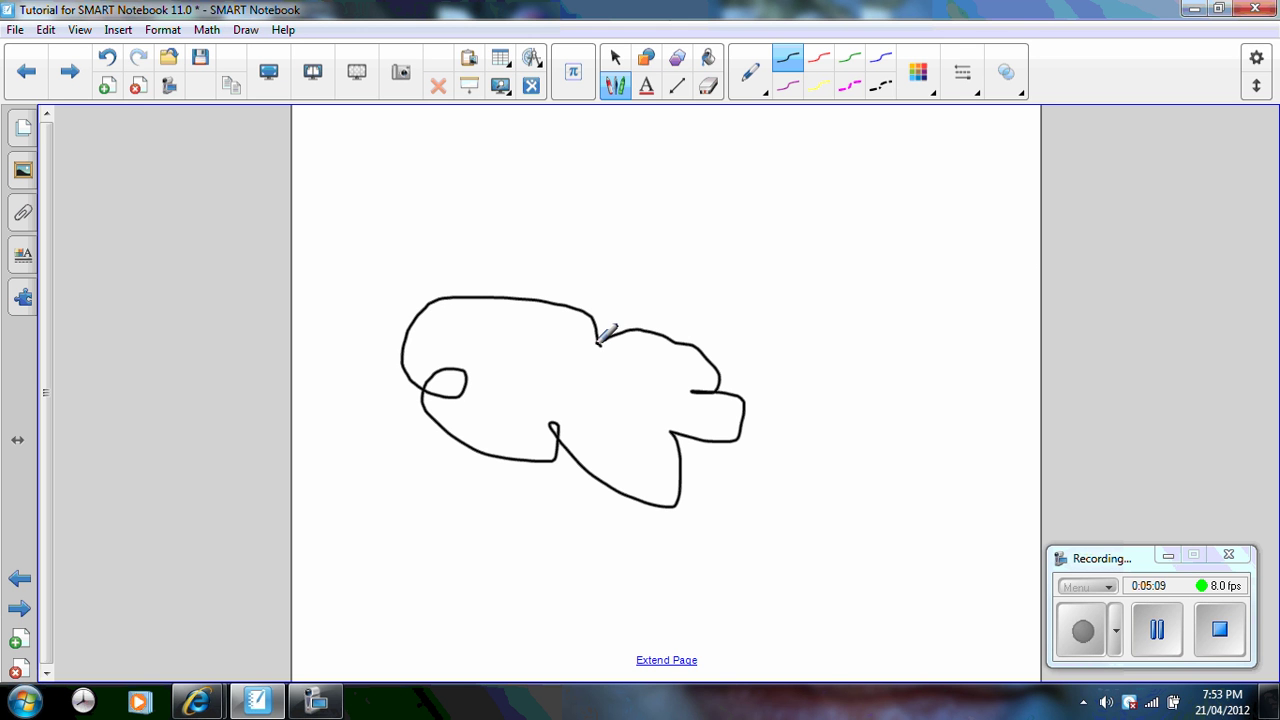
- Fill the enclosed hand-drawn shape with orange using the Fill tool
{"action": "left_click", "coordinate": [710, 60]}
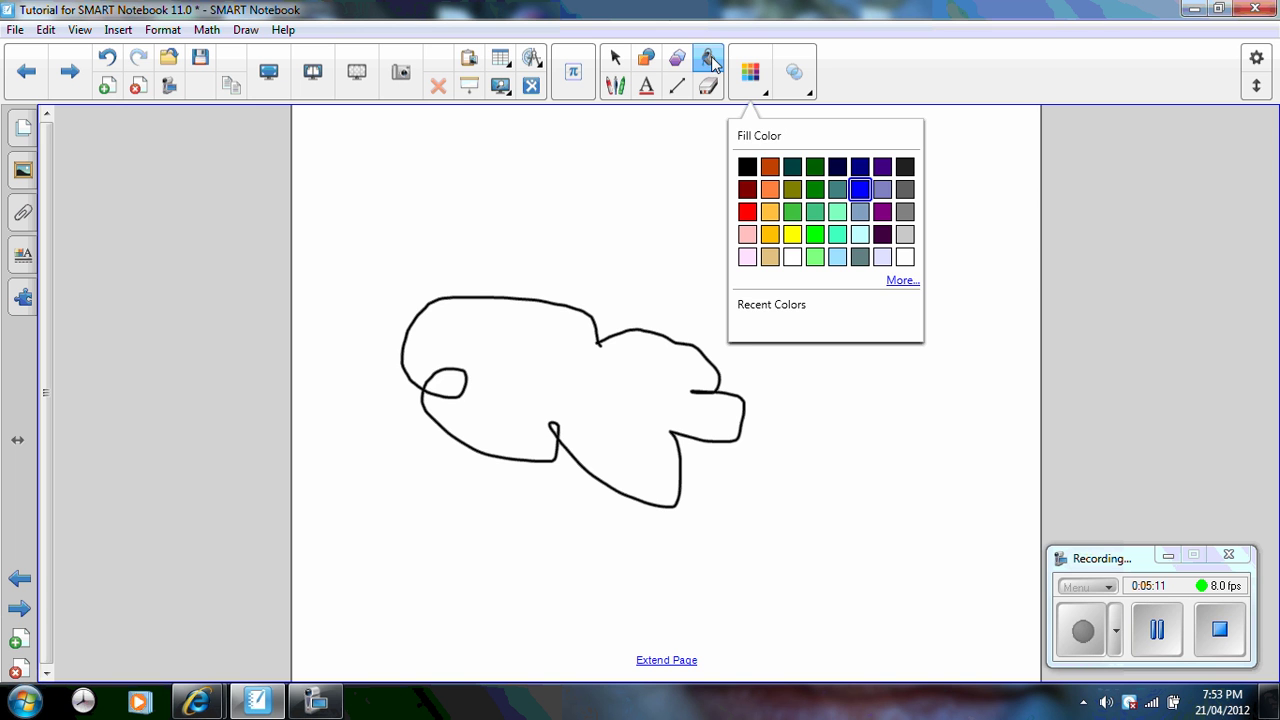
{"action": "left_click", "coordinate": [770, 189]}
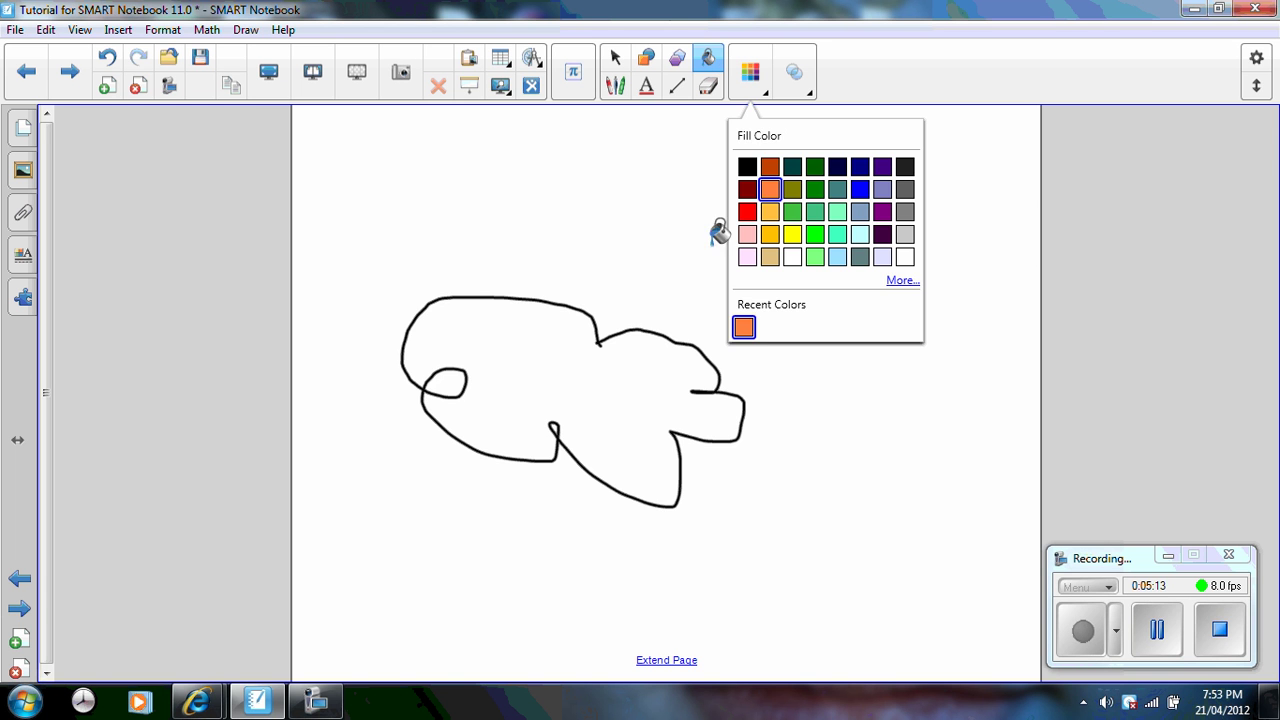
{"action": "left_click", "coordinate": [580, 376]}
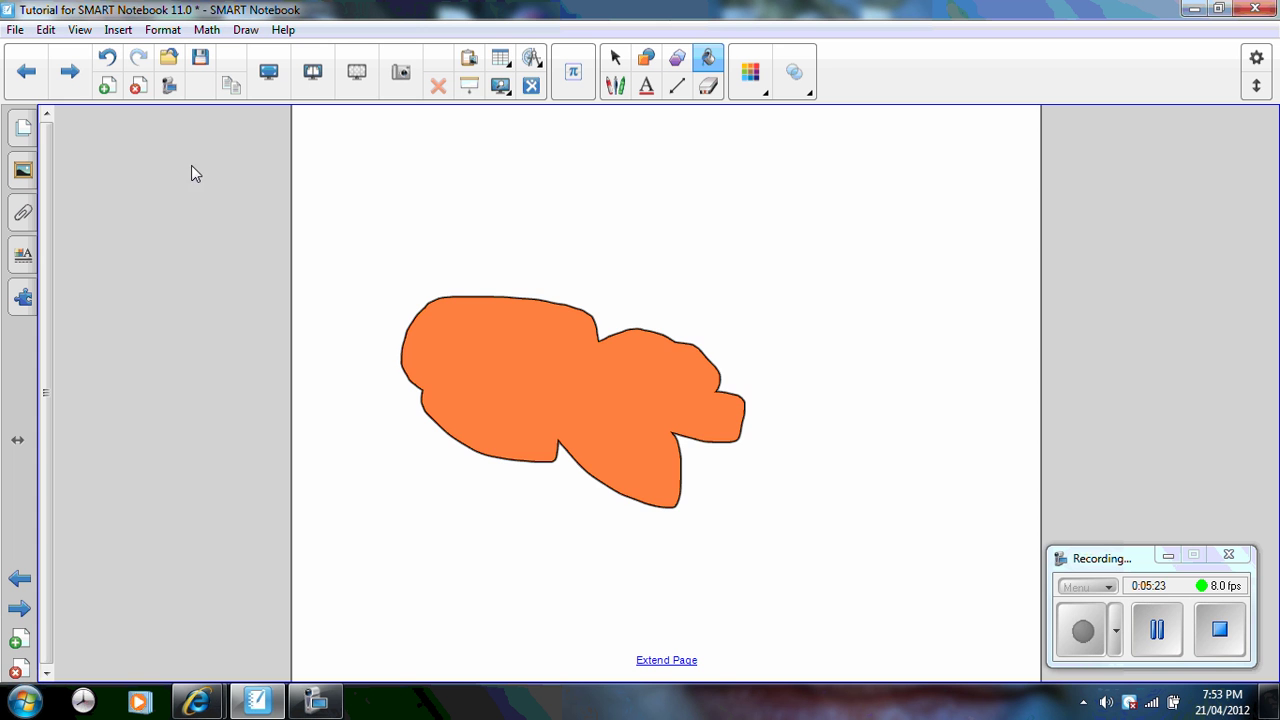
- Play the grouping and ungrouping demonstration on the Shake gestures page and advance to the tutorial page about Reset Page
{"action": "left_click", "coordinate": [72, 90]}
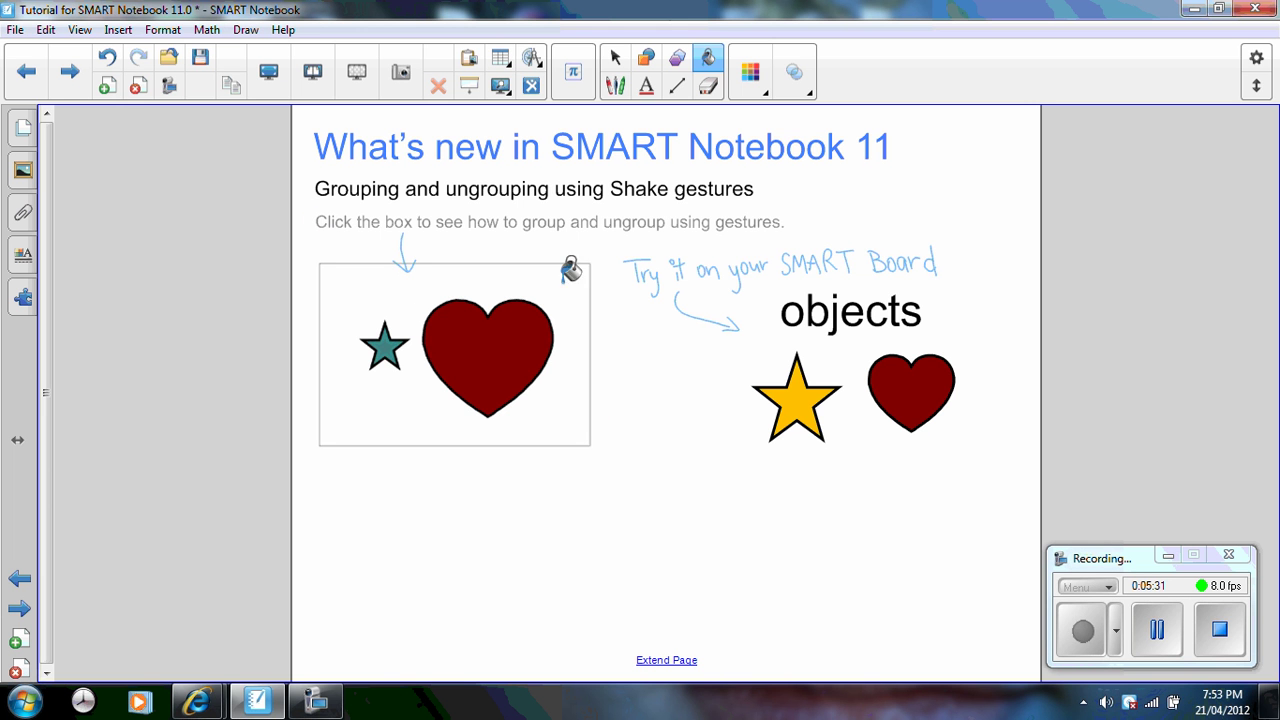
{"action": "left_click", "coordinate": [615, 62]}
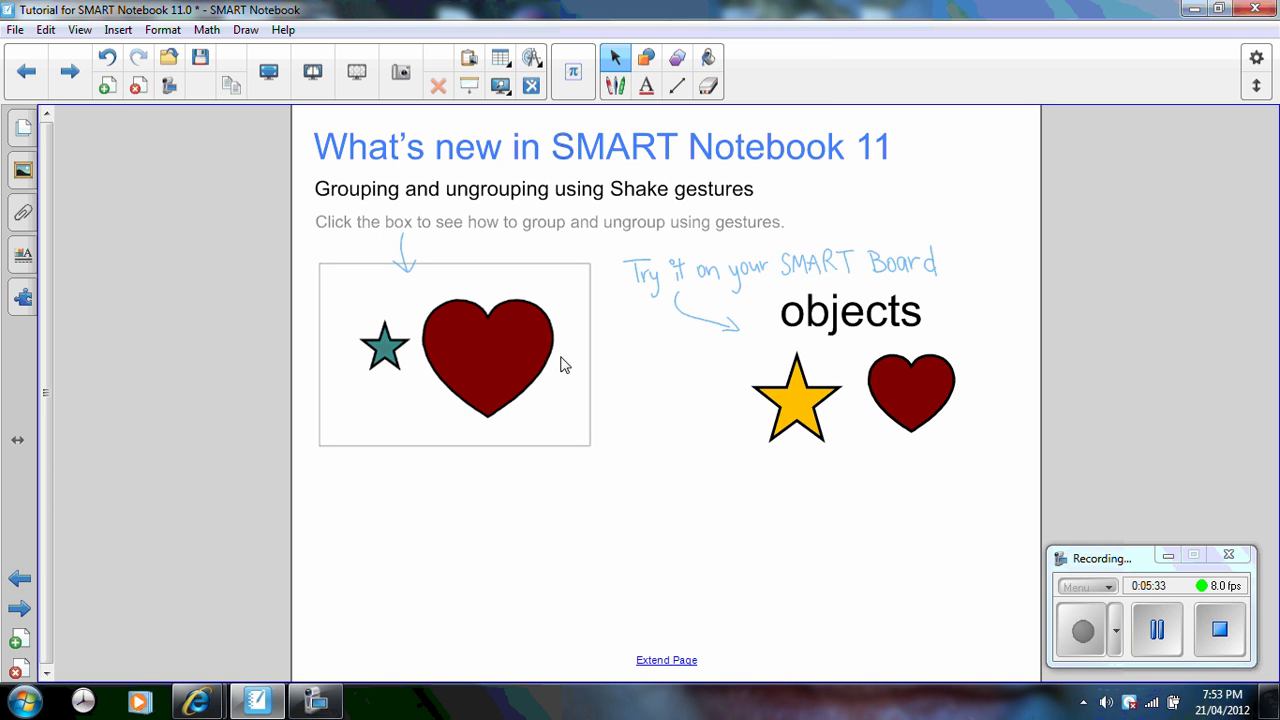
{"action": "left_click", "coordinate": [558, 392]}
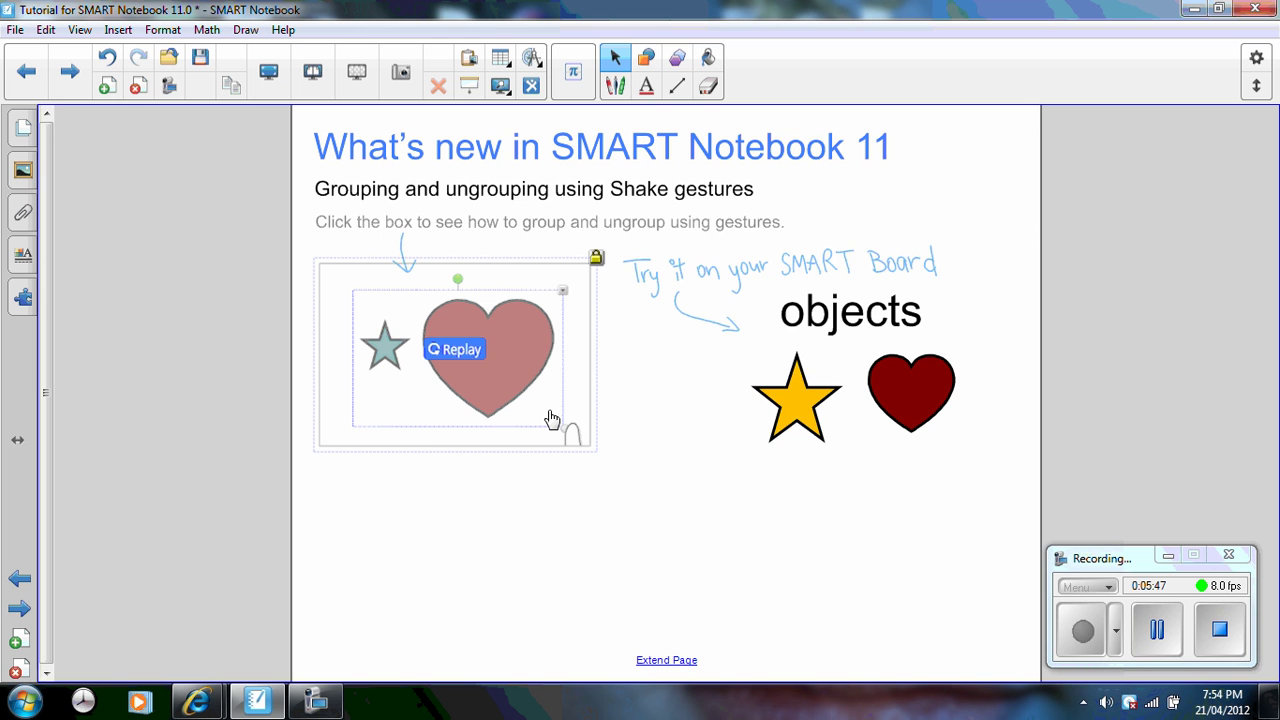
{"action": "left_click", "coordinate": [58, 88]}
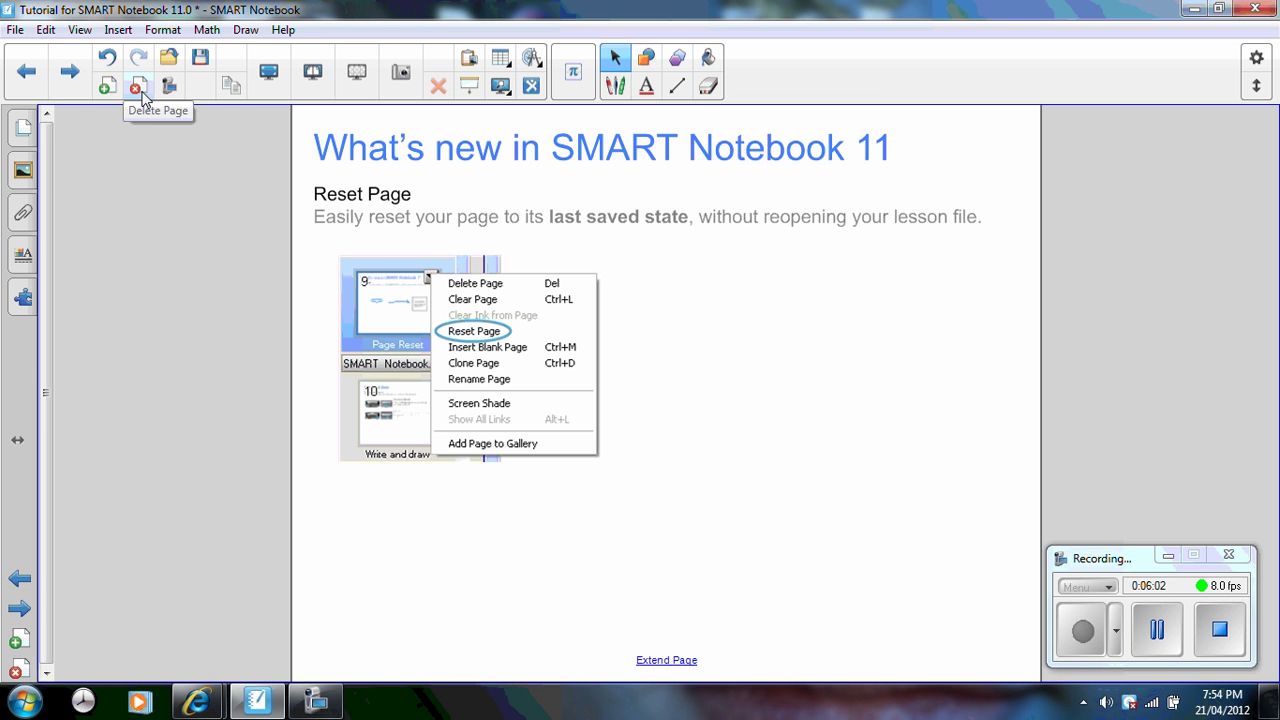
- Insert a blank page after the Custom Creative Pen page and draw two looping trails with the blue snowflake Creative Pen
{"action": "left_click", "coordinate": [70, 77]}
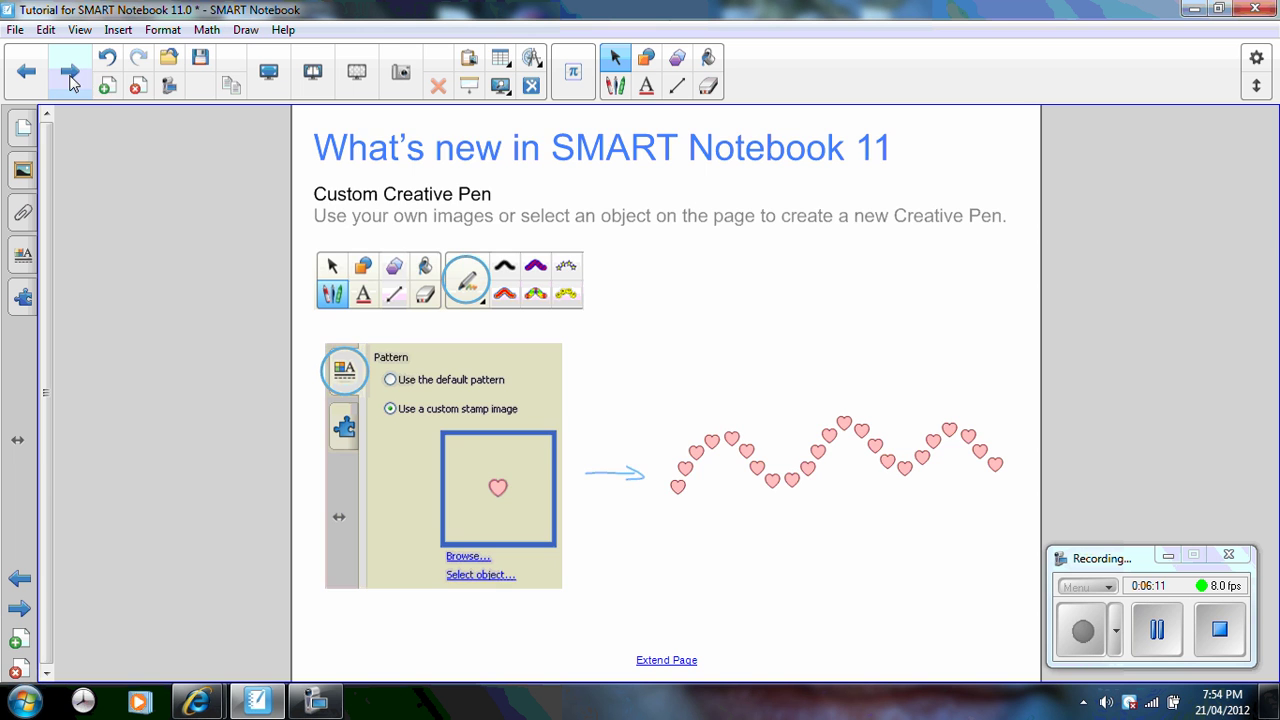
{"action": "left_click", "coordinate": [105, 86]}
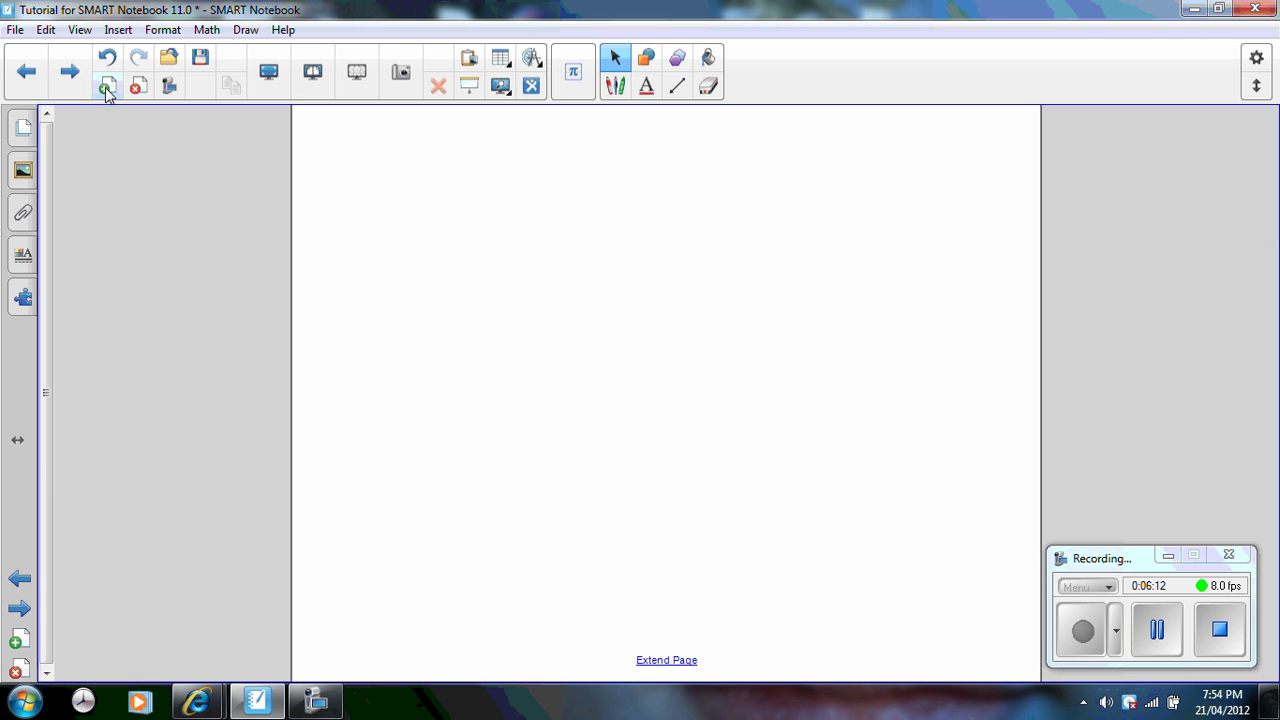
{"action": "left_click", "coordinate": [616, 86]}
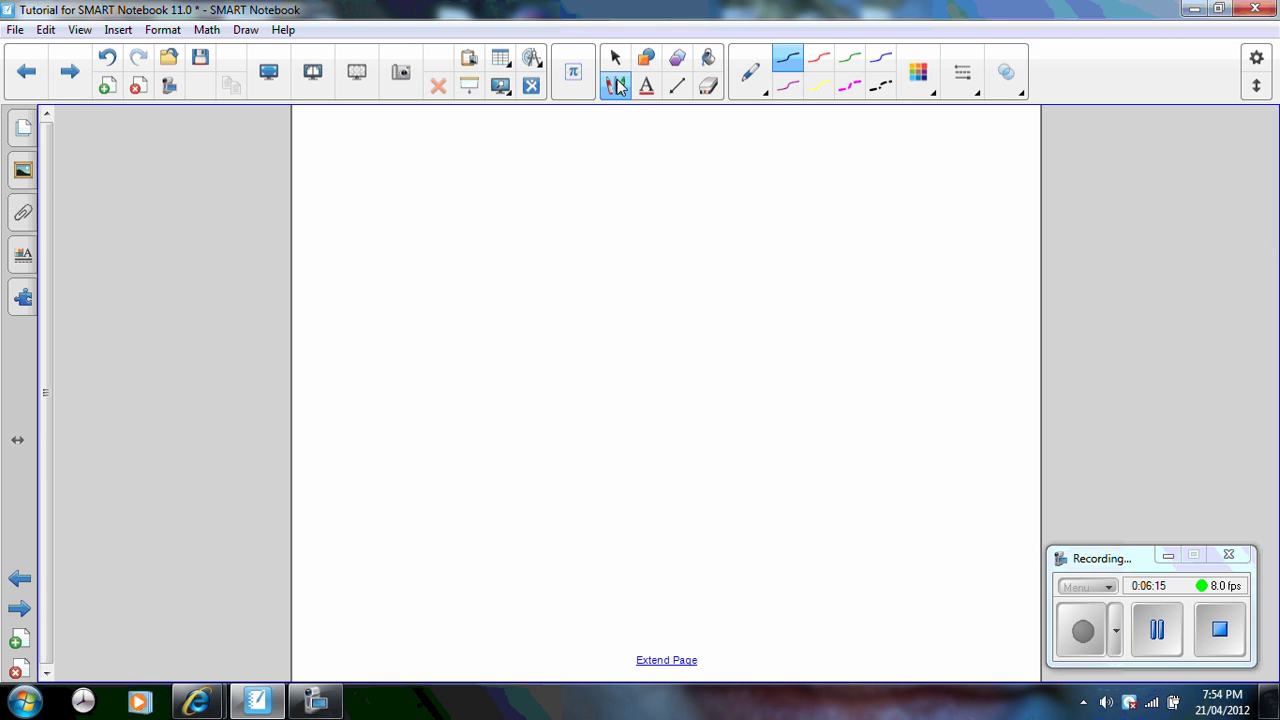
{"action": "left_click", "coordinate": [763, 89]}
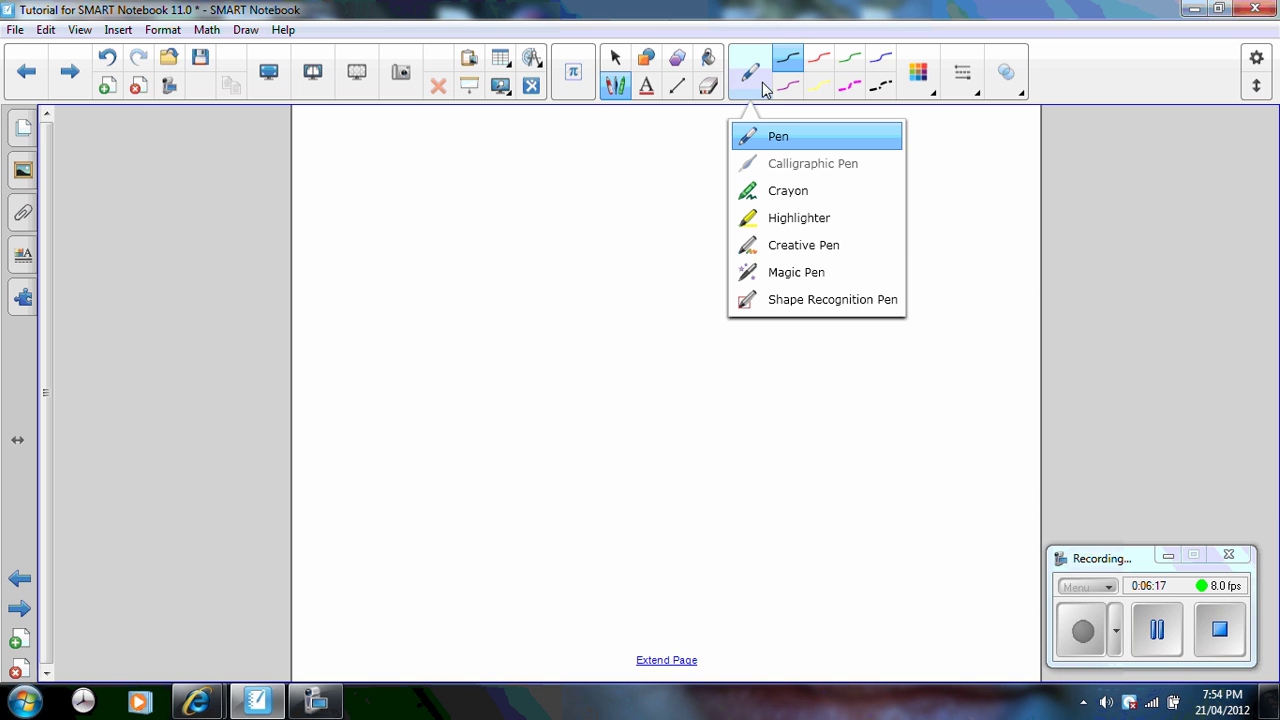
{"action": "left_click", "coordinate": [770, 250]}
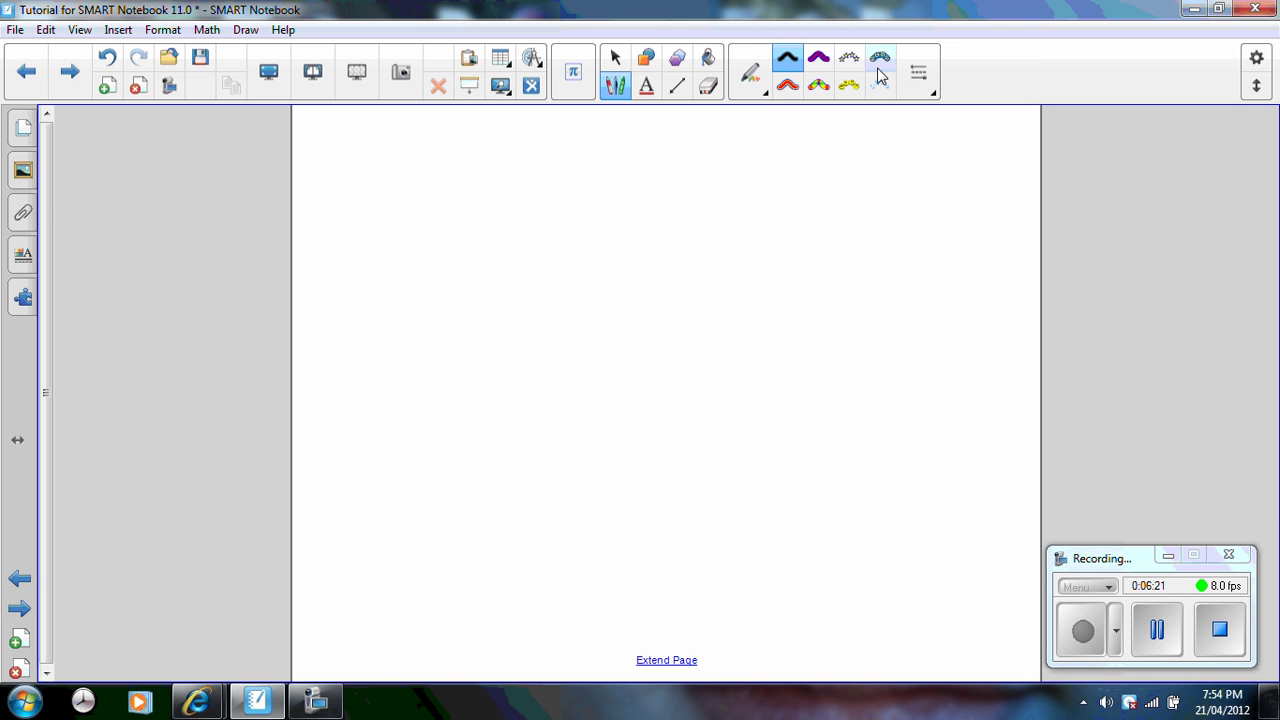
{"action": "left_click", "coordinate": [880, 84]}
{"action": "mouse_move", "coordinate": [737, 180]}
{"action": "left_mouse_down"}
{"action": "mouse_move", "coordinate": [737, 330]}
{"action": "mouse_move", "coordinate": [737, 189]}
{"action": "mouse_move", "coordinate": [371, 374]}
{"action": "mouse_move", "coordinate": [797, 434]}
{"action": "mouse_move", "coordinate": [712, 392]}
{"action": "left_mouse_up"}
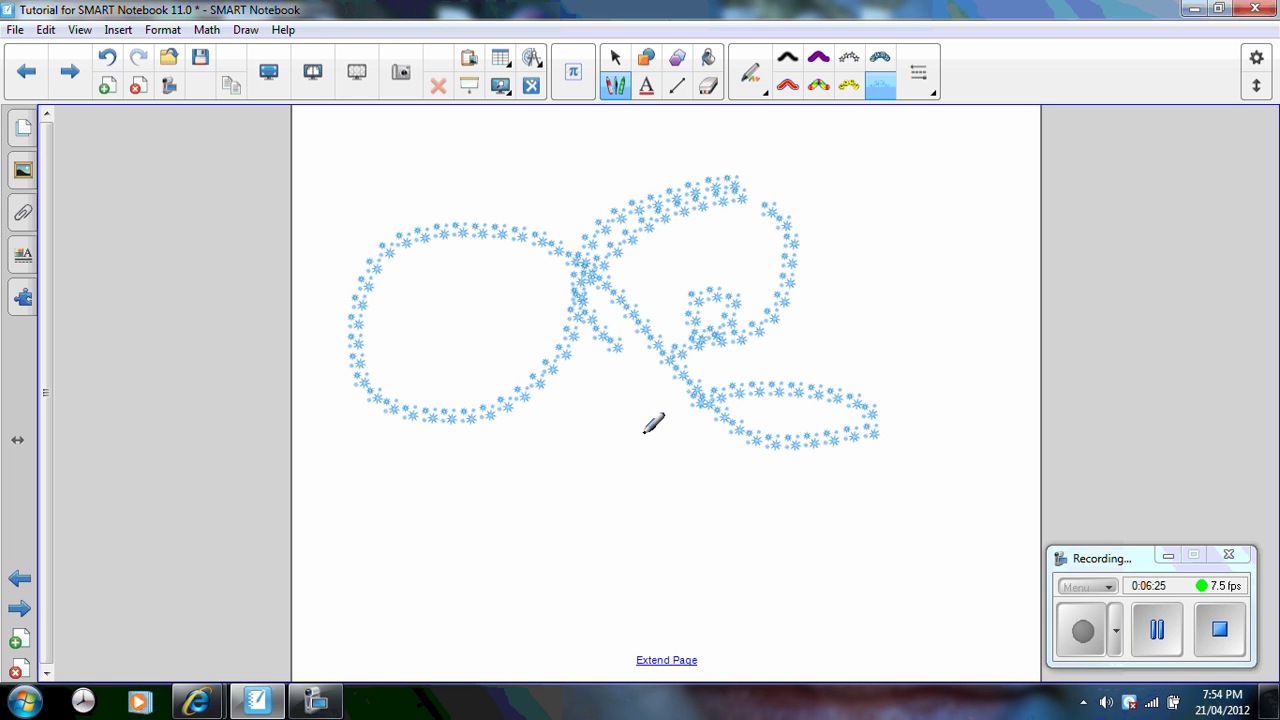
{"action": "mouse_move", "coordinate": [557, 458]}
{"action": "left_mouse_down"}
{"action": "mouse_move", "coordinate": [490, 500]}
{"action": "mouse_move", "coordinate": [920, 600]}
{"action": "mouse_move", "coordinate": [837, 550]}
{"action": "left_mouse_up"}
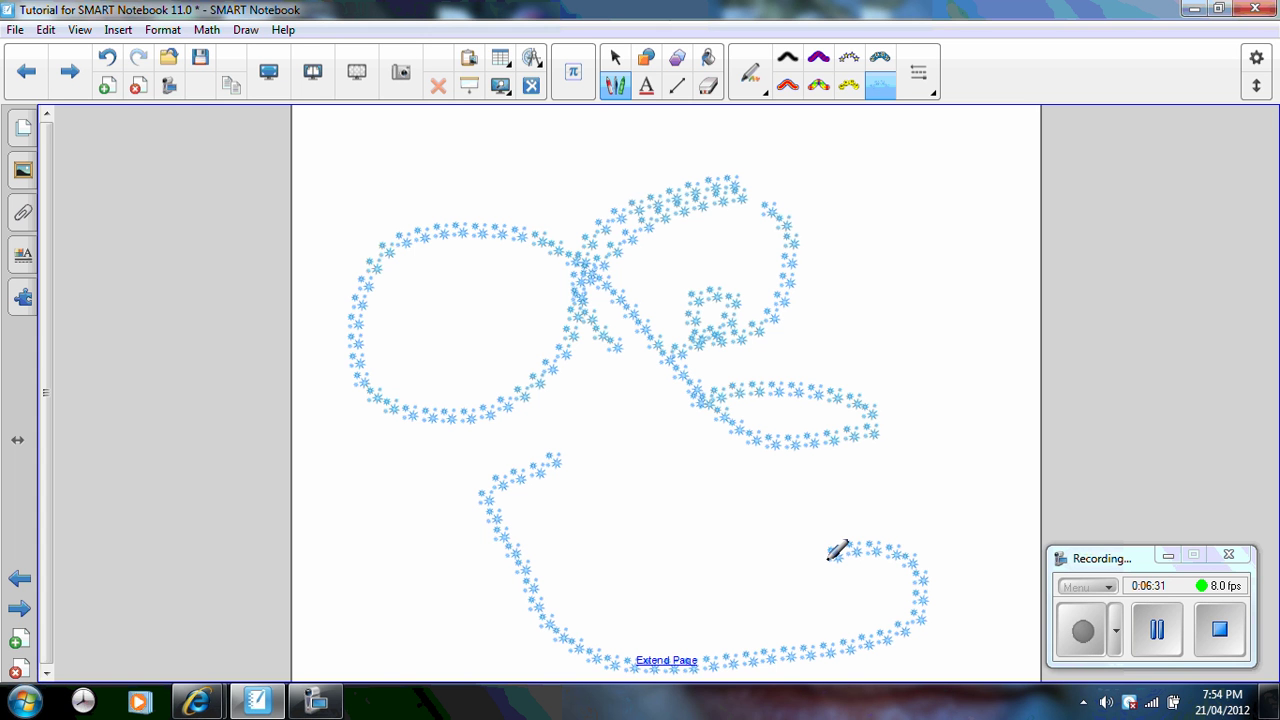
- Stamp four separate yellow smiley faces beside the blue trails with the smiley Creative Pen
{"action": "left_click", "coordinate": [850, 88]}
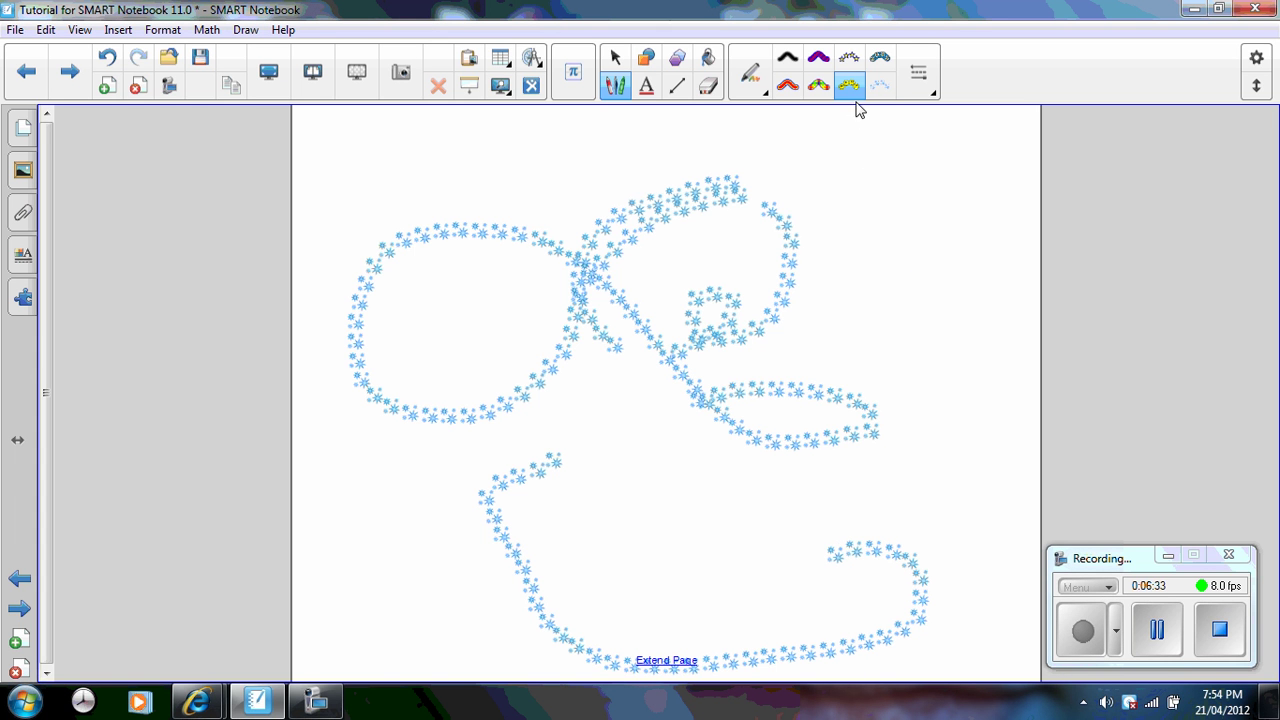
{"action": "left_click", "coordinate": [866, 192]}
{"action": "left_click", "coordinate": [922, 274]}
{"action": "left_click", "coordinate": [864, 355]}
{"action": "left_click", "coordinate": [963, 361]}
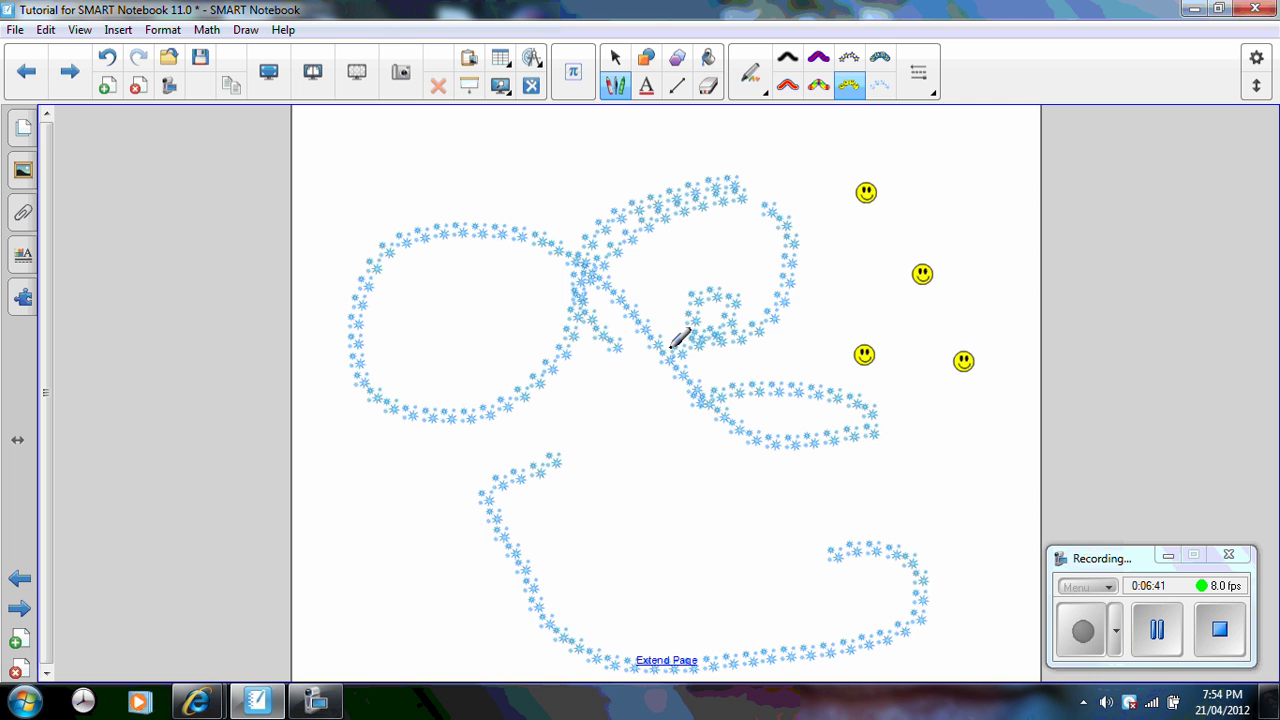
- Advance to the Fading Ink tutorial page and display the standard Pen's Fill Effects properties with the ink fading options
{"action": "left_click", "coordinate": [67, 88]}
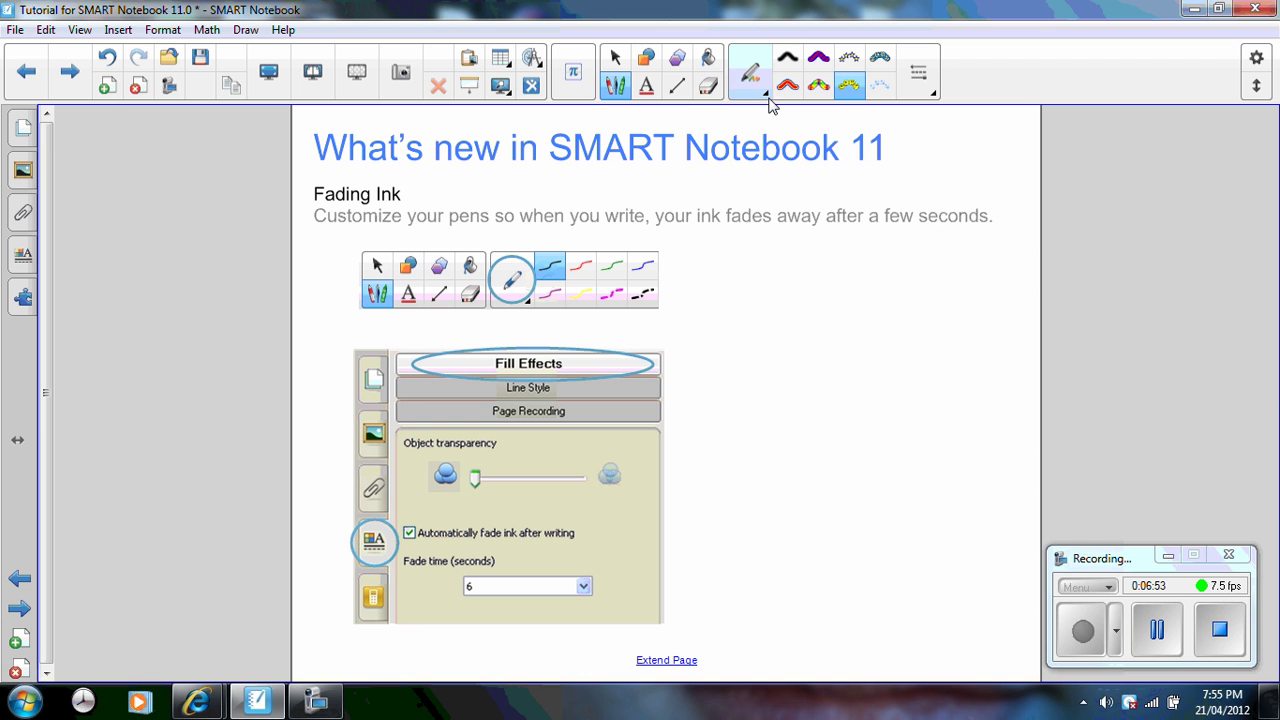
{"action": "left_click", "coordinate": [615, 86]}
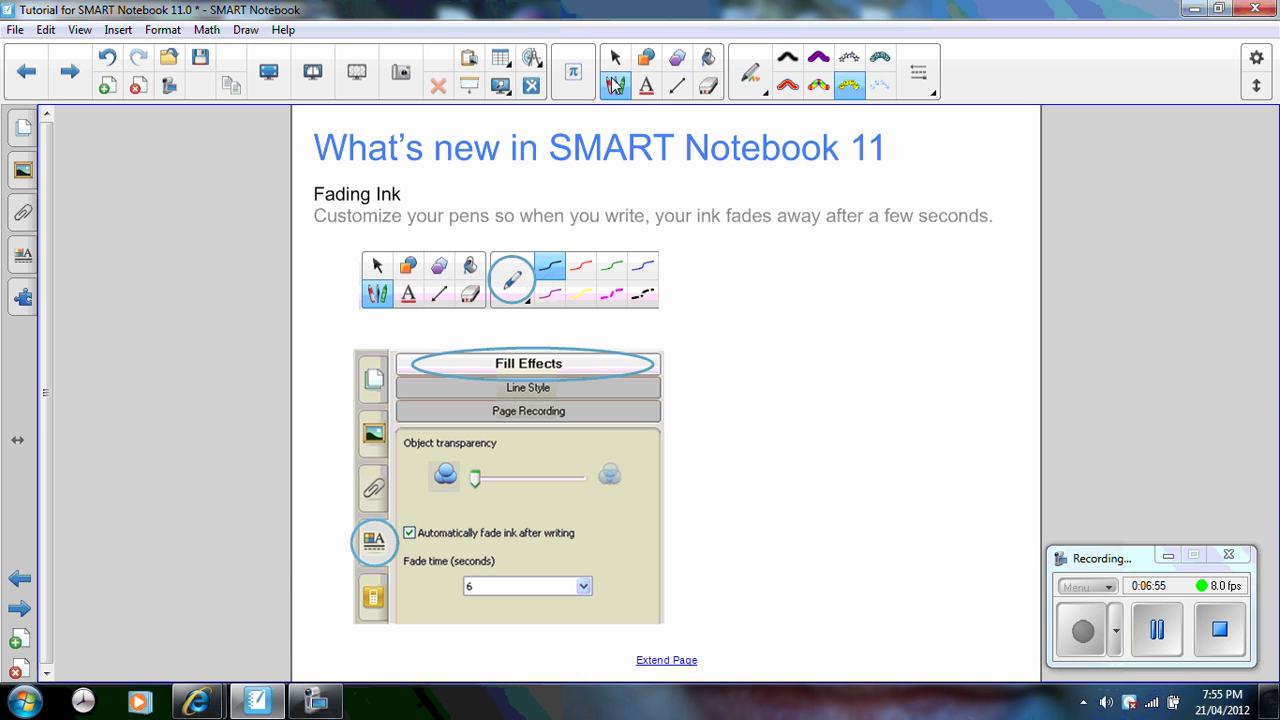
{"action": "left_click", "coordinate": [764, 92]}
{"action": "left_click", "coordinate": [772, 134]}
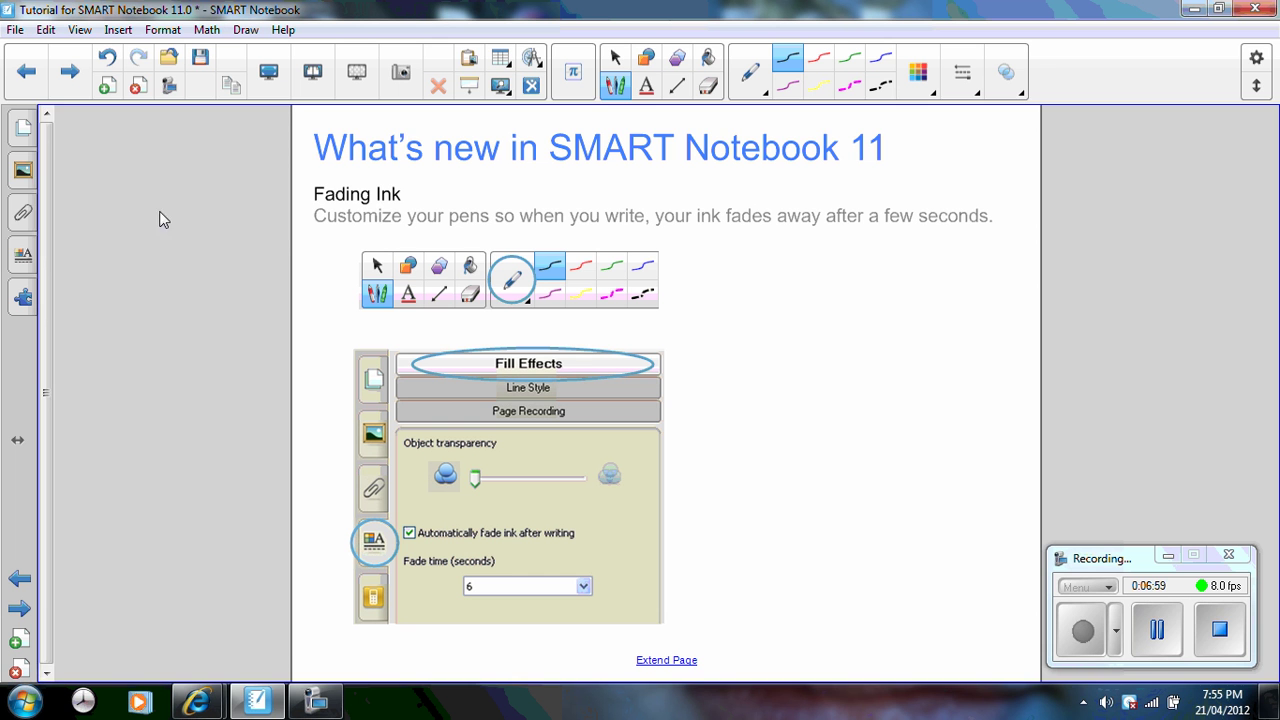
{"action": "left_click", "coordinate": [25, 256]}
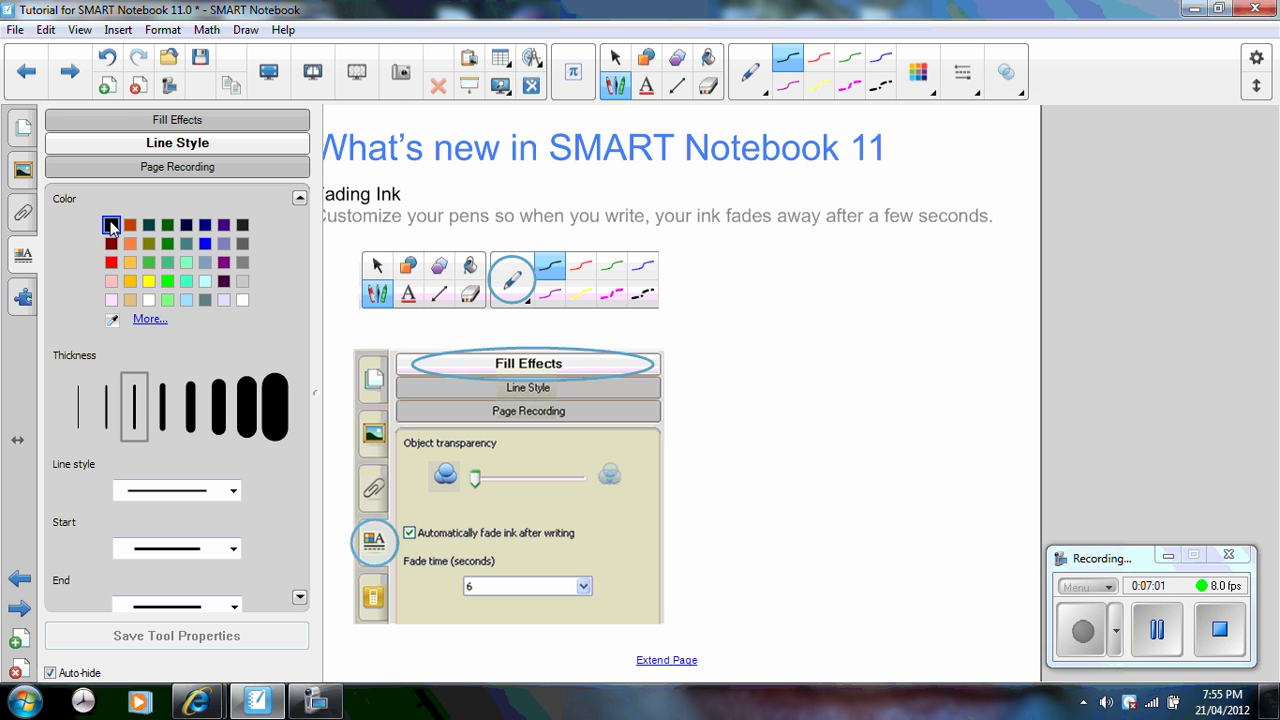
{"action": "left_click", "coordinate": [174, 125]}
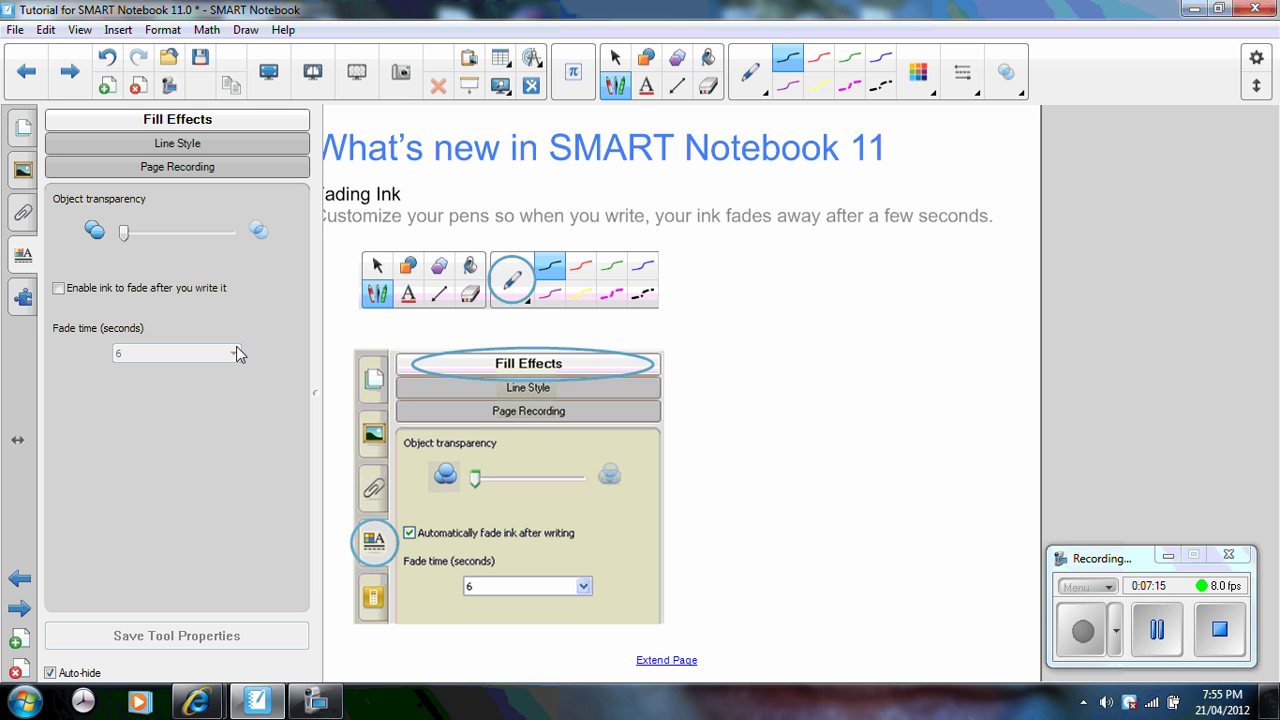
- Advance to the Sound Recorder tutorial page, switch to the Select tool and collapse the properties display
{"action": "left_click", "coordinate": [58, 84]}
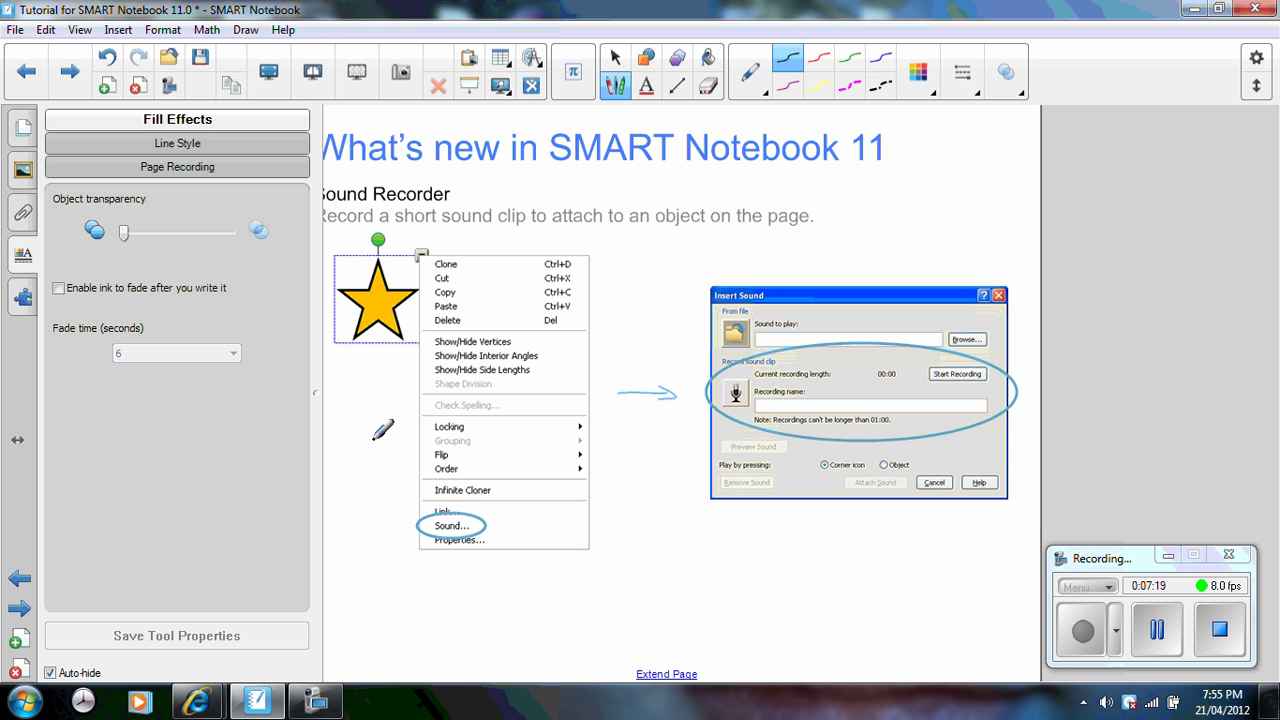
{"action": "left_click", "coordinate": [612, 57]}
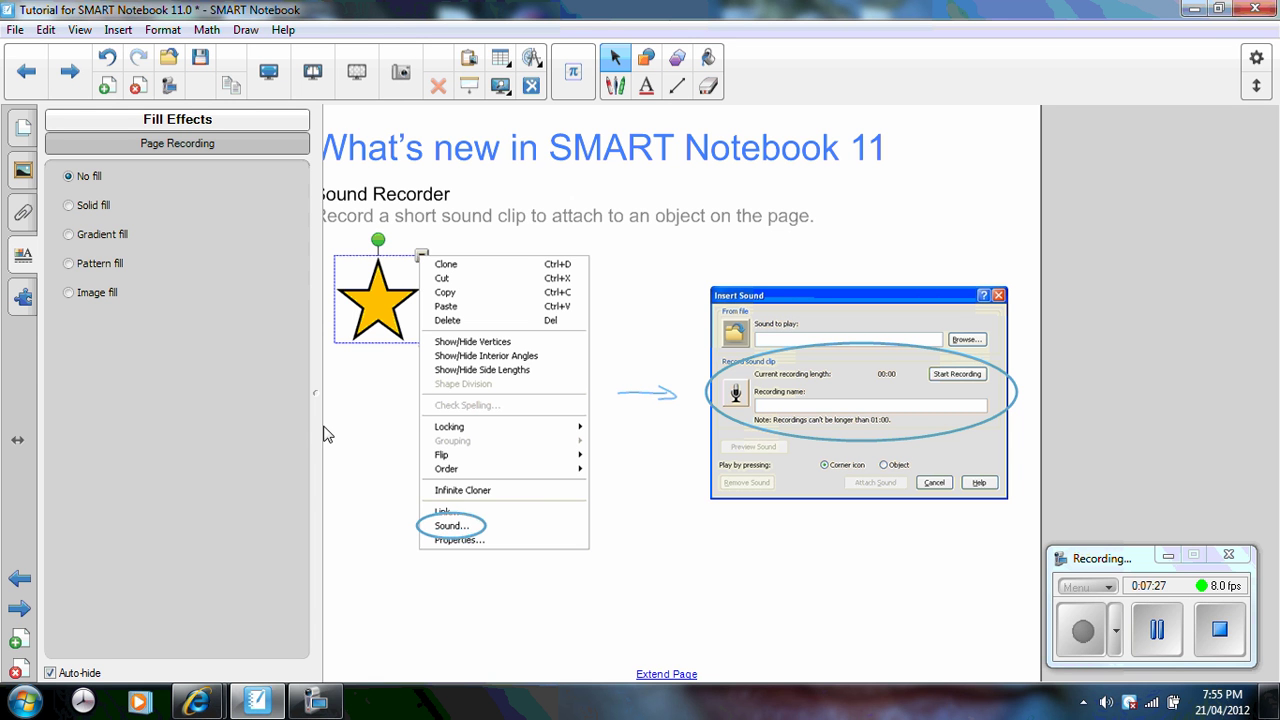
{"action": "left_click", "coordinate": [387, 414]}
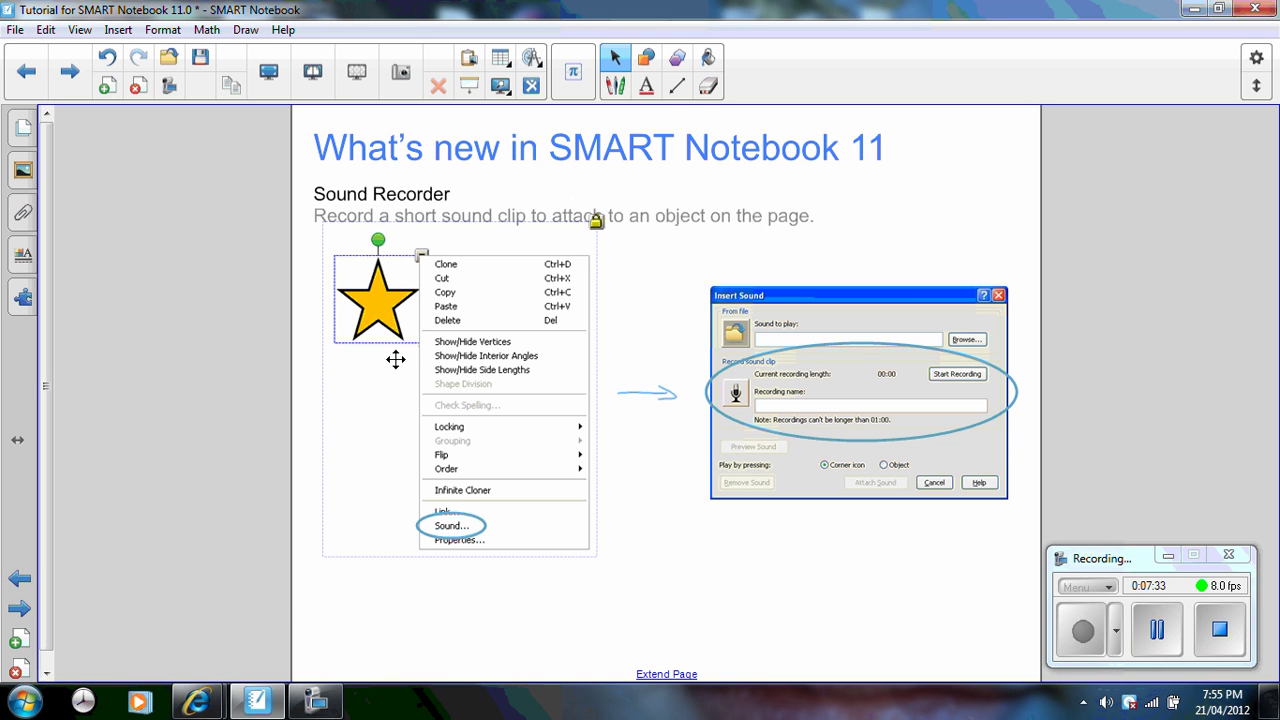
- Insert a blank page after the Sound Recorder page and draw a large circle on it
{"action": "left_click", "coordinate": [69, 71]}
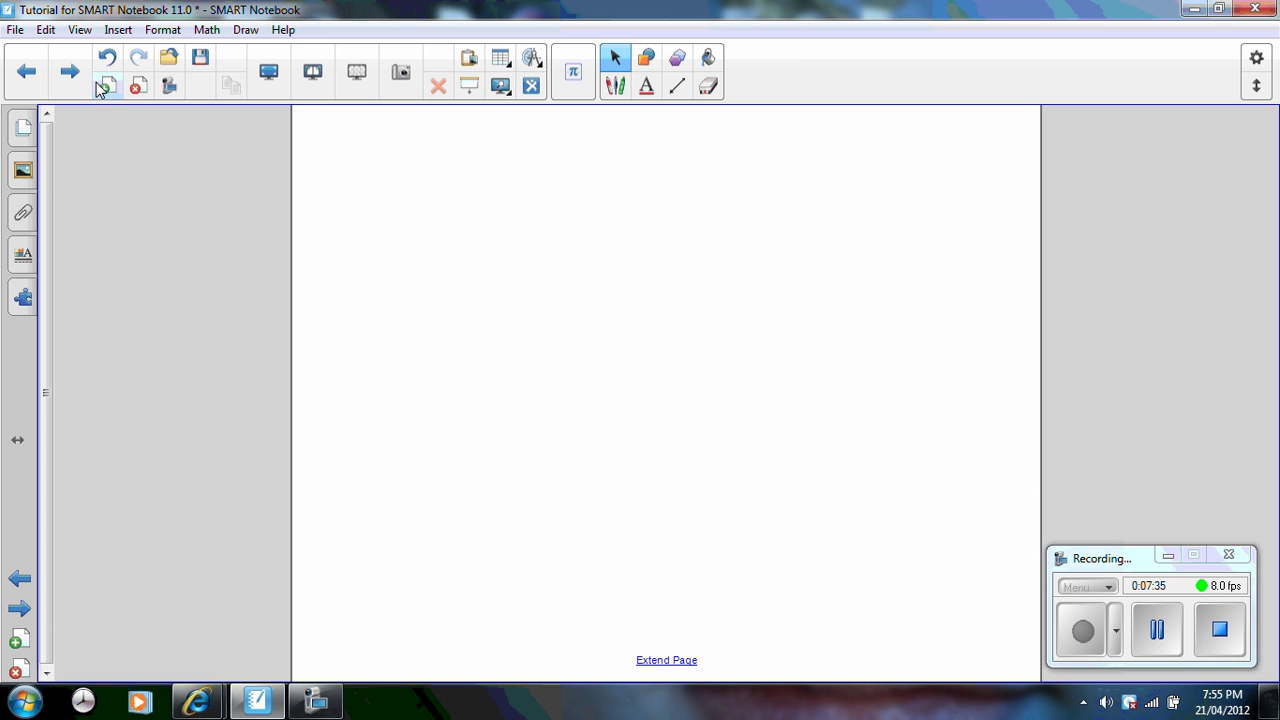
{"action": "left_click", "coordinate": [645, 63]}
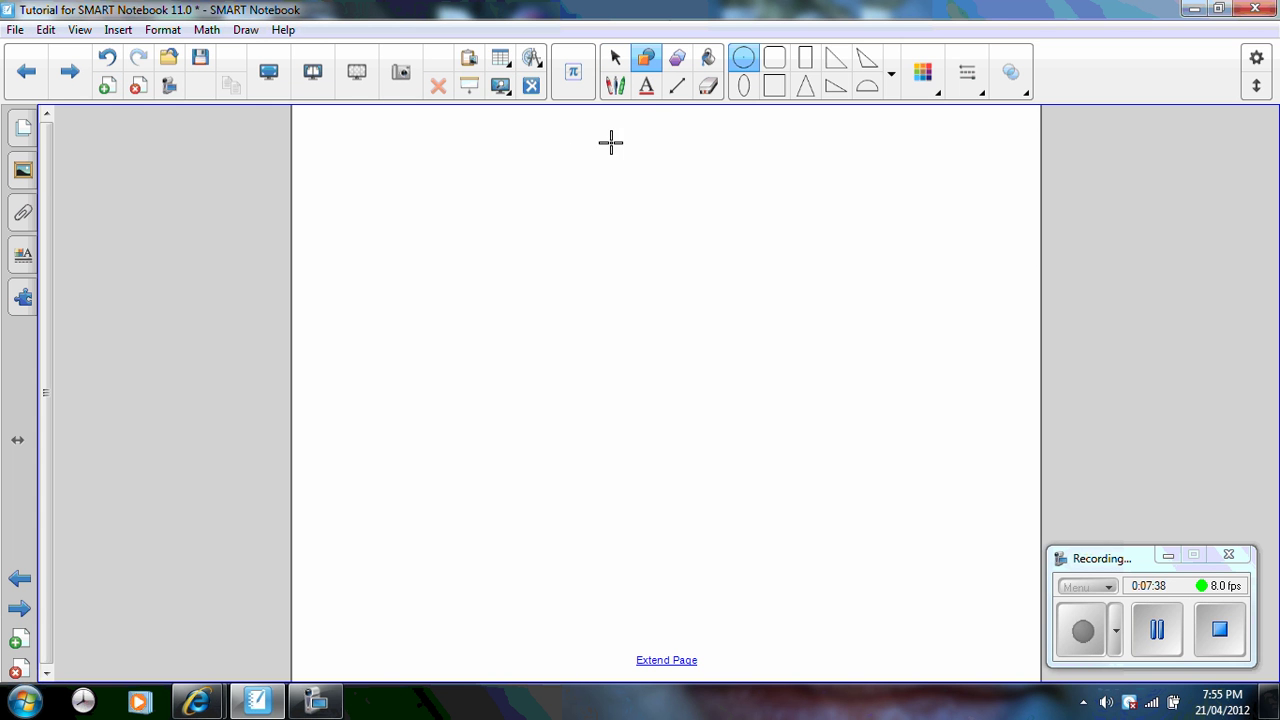
{"action": "left_click", "coordinate": [749, 63]}
{"action": "left_click", "coordinate": [614, 351]}
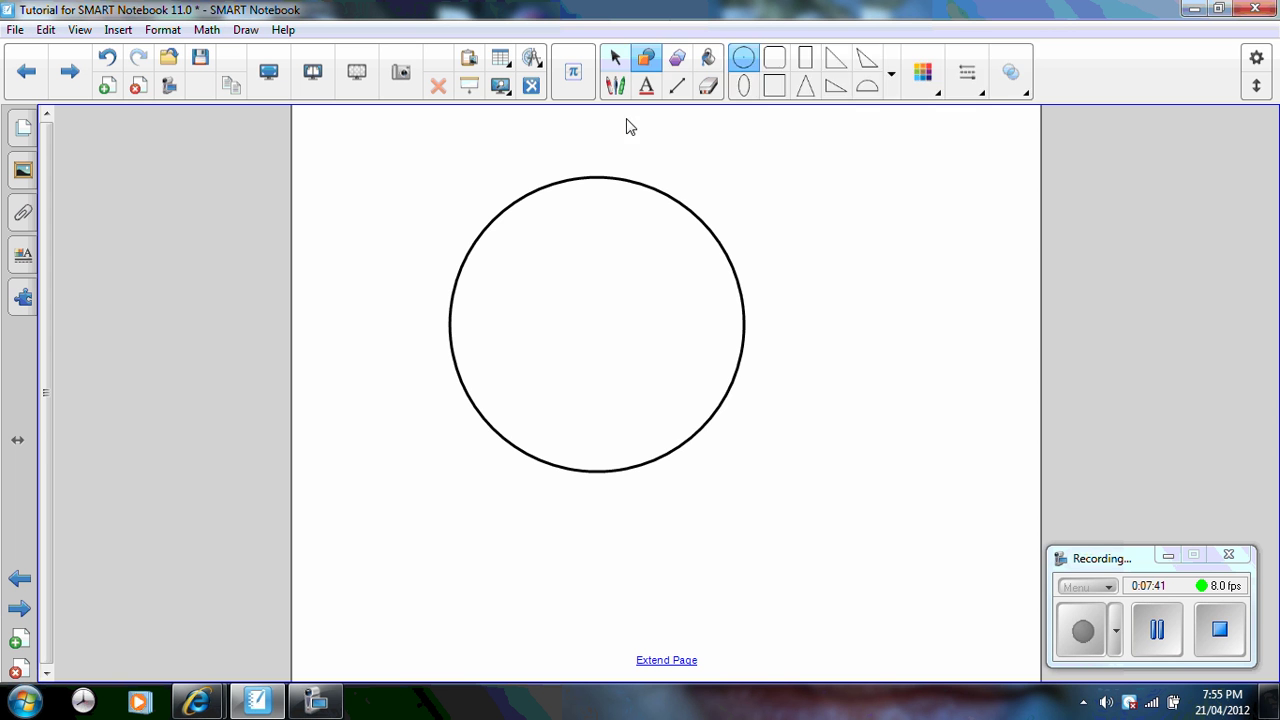
- Open the Insert Sound settings for the circle and enter "sound" as the recording name
{"action": "left_click", "coordinate": [614, 58]}
{"action": "left_click", "coordinate": [634, 181]}
{"action": "right_click", "coordinate": [633, 185]}
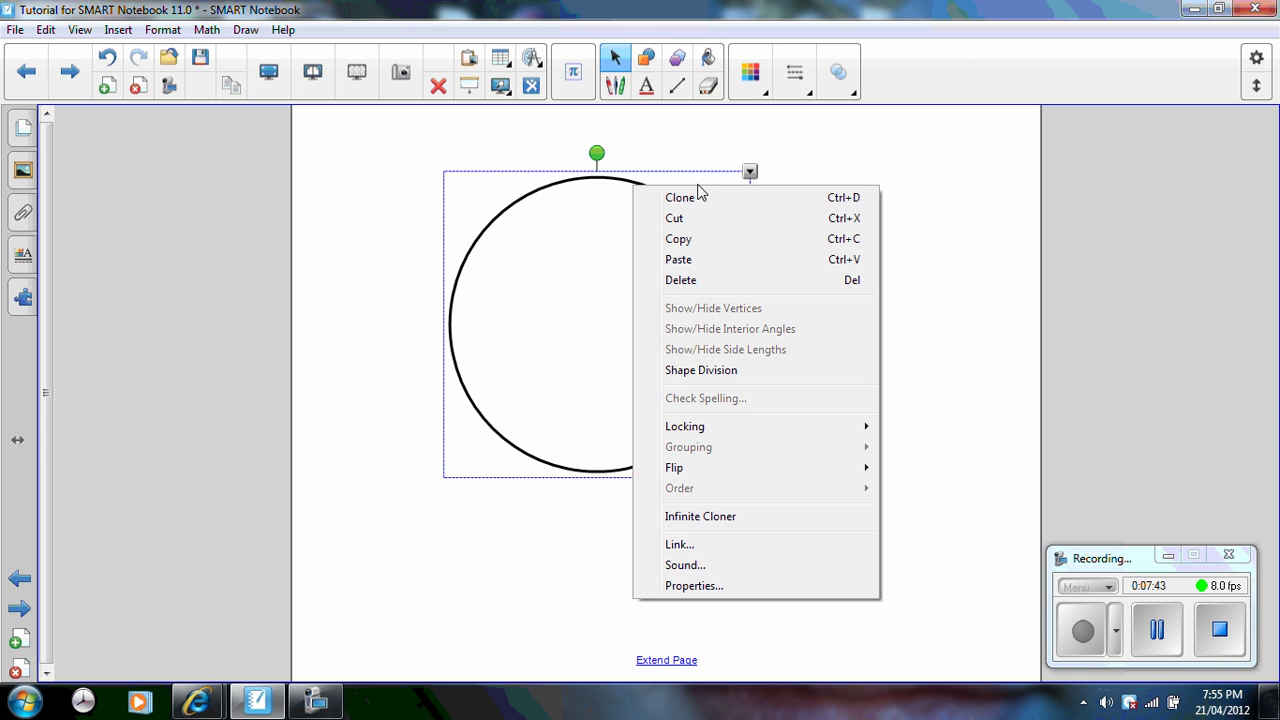
{"action": "left_click", "coordinate": [699, 567]}
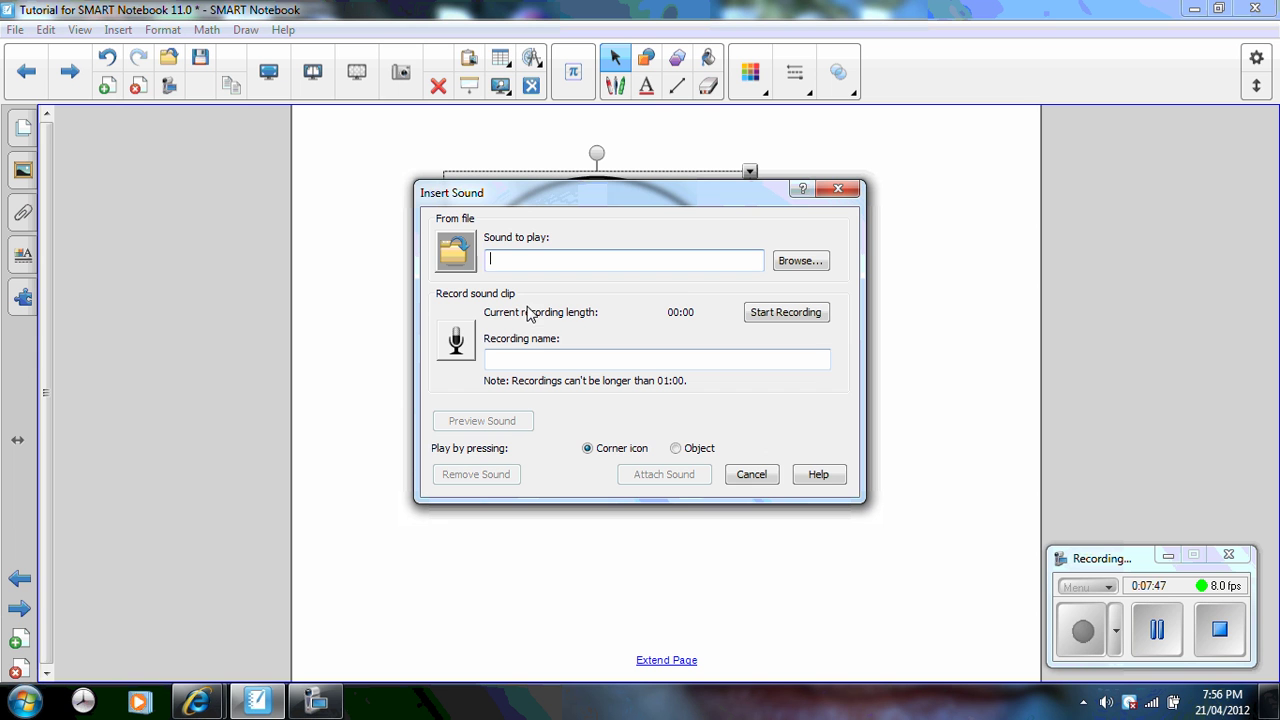
{"action": "left_click", "coordinate": [590, 353]}
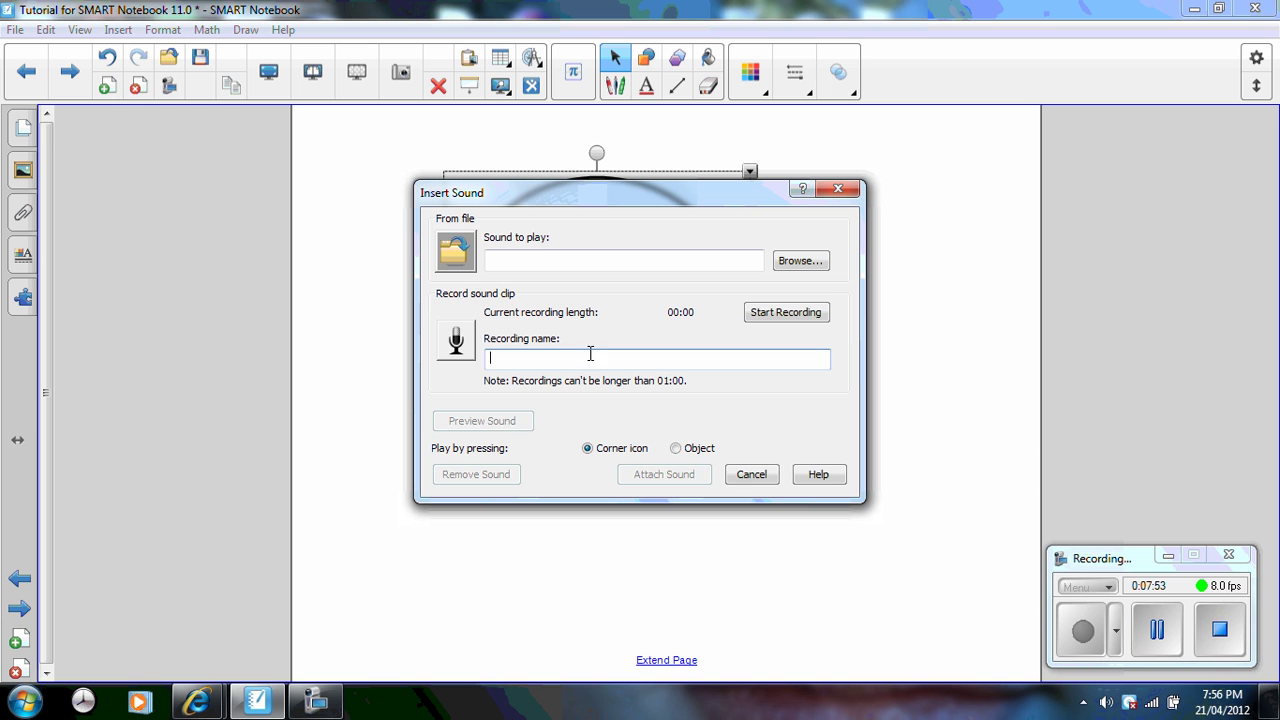
{"action": "type", "text": "soun"}
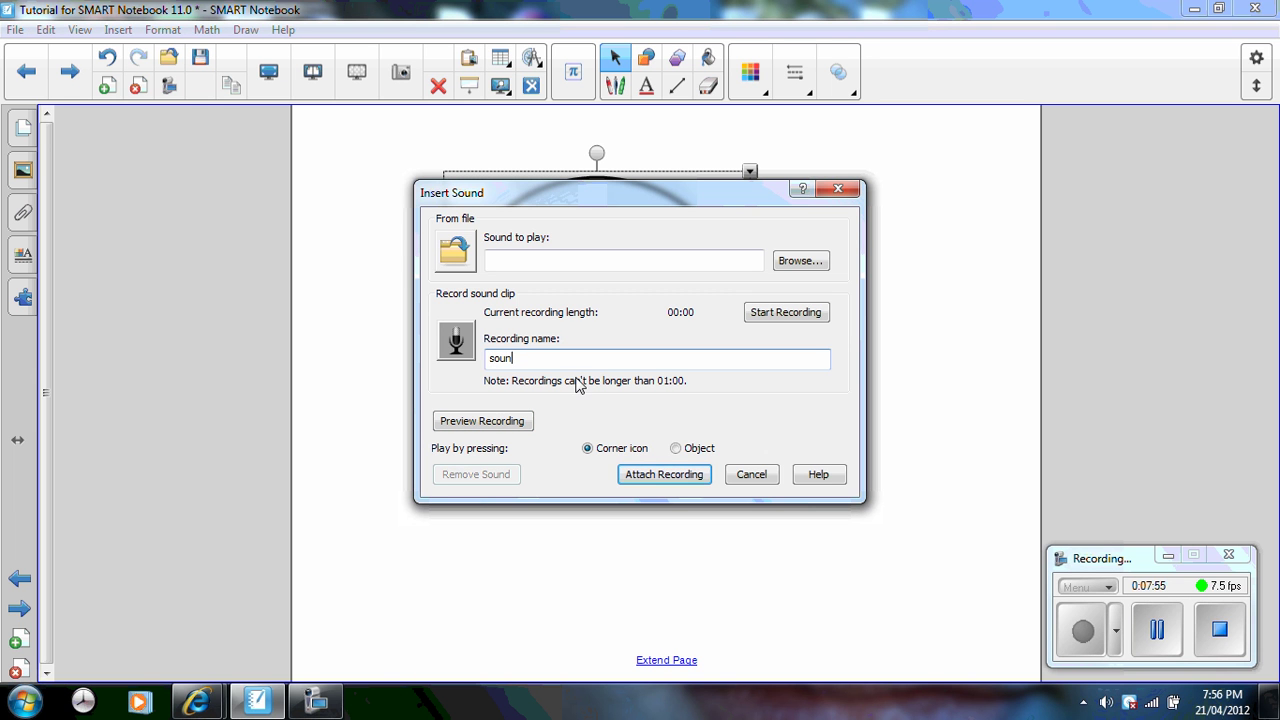
{"action": "type", "text": "d"}
- Record a sound clip of about 2 seconds, attach it to the circle and deselect the circle
{"action": "left_click", "coordinate": [765, 322]}
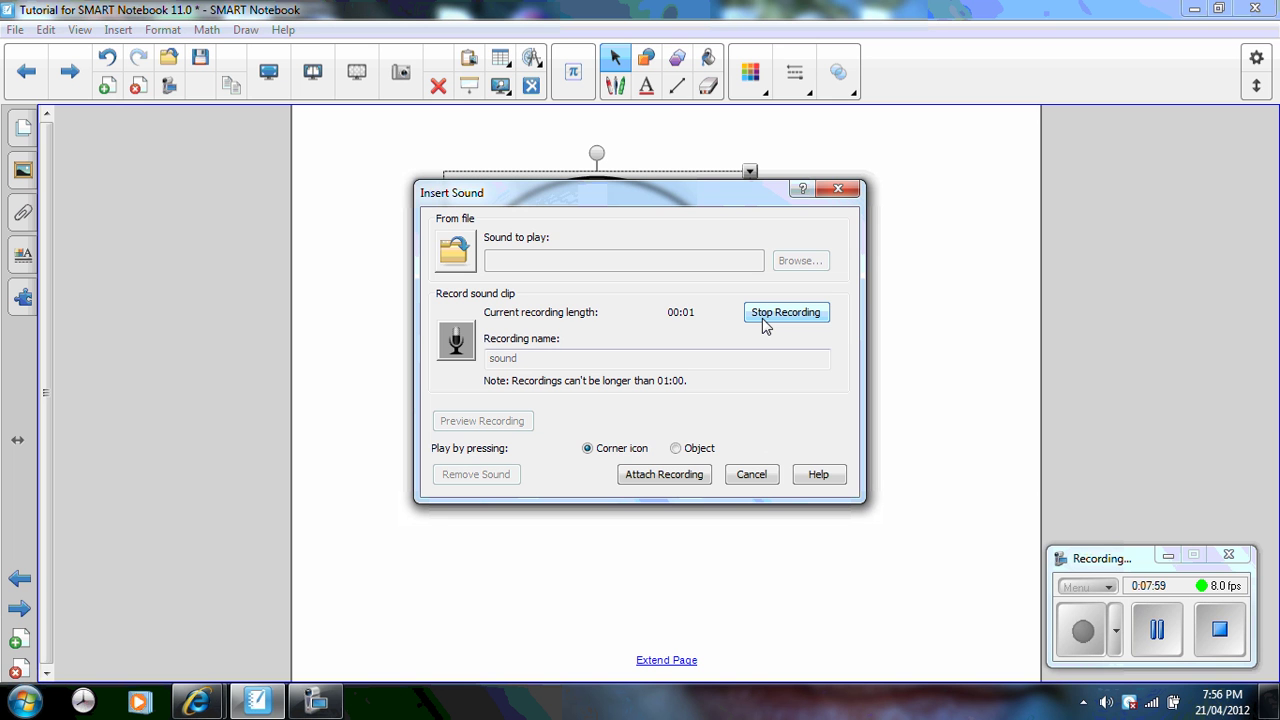
{"action": "left_click", "coordinate": [765, 322]}
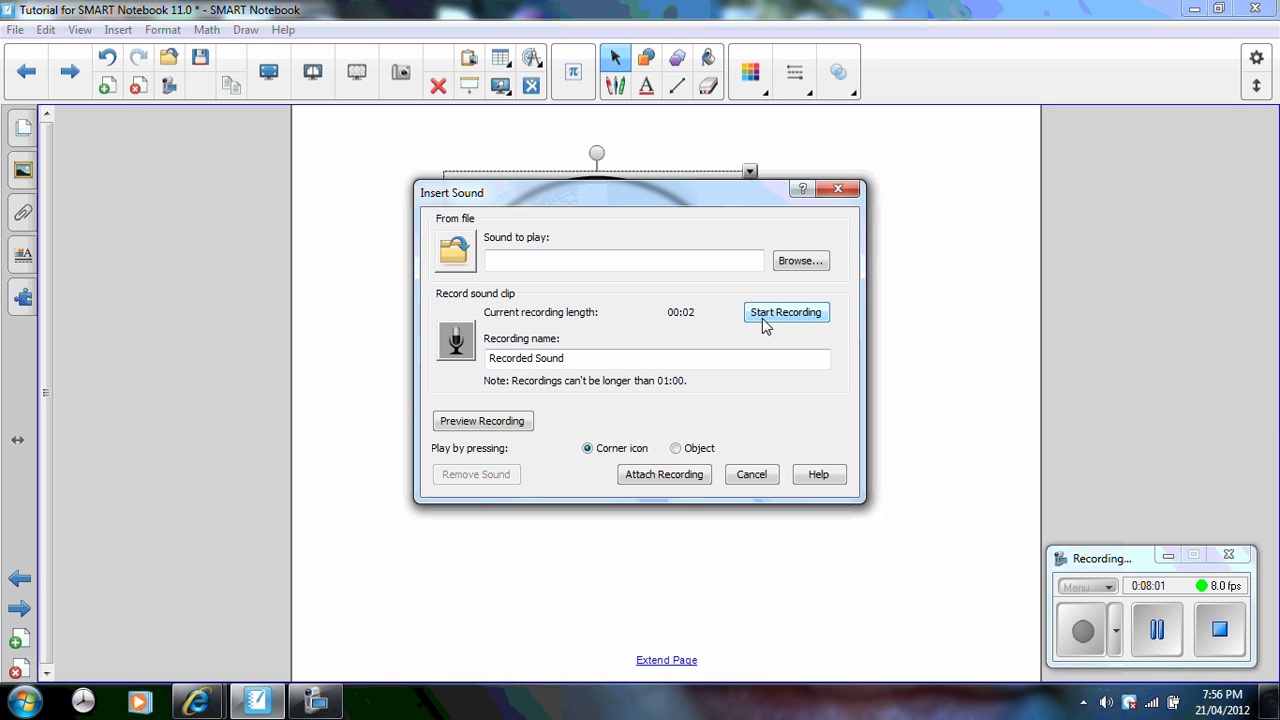
{"action": "left_click", "coordinate": [671, 474]}
{"action": "left_click", "coordinate": [410, 482]}
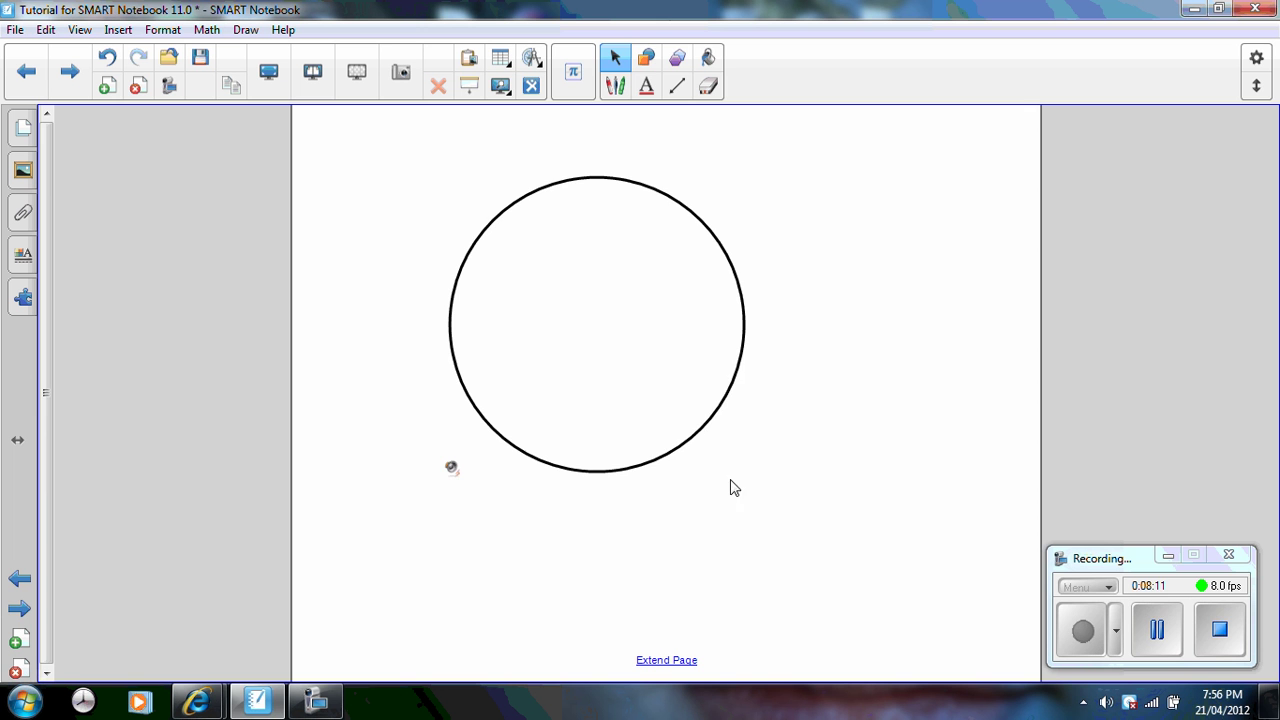
- Move the circle to the page's upper-left corner and draw a smaller square to the right of it
{"action": "left_click_drag", "start_coordinate": [737, 354], "coordinate": [581, 301]}
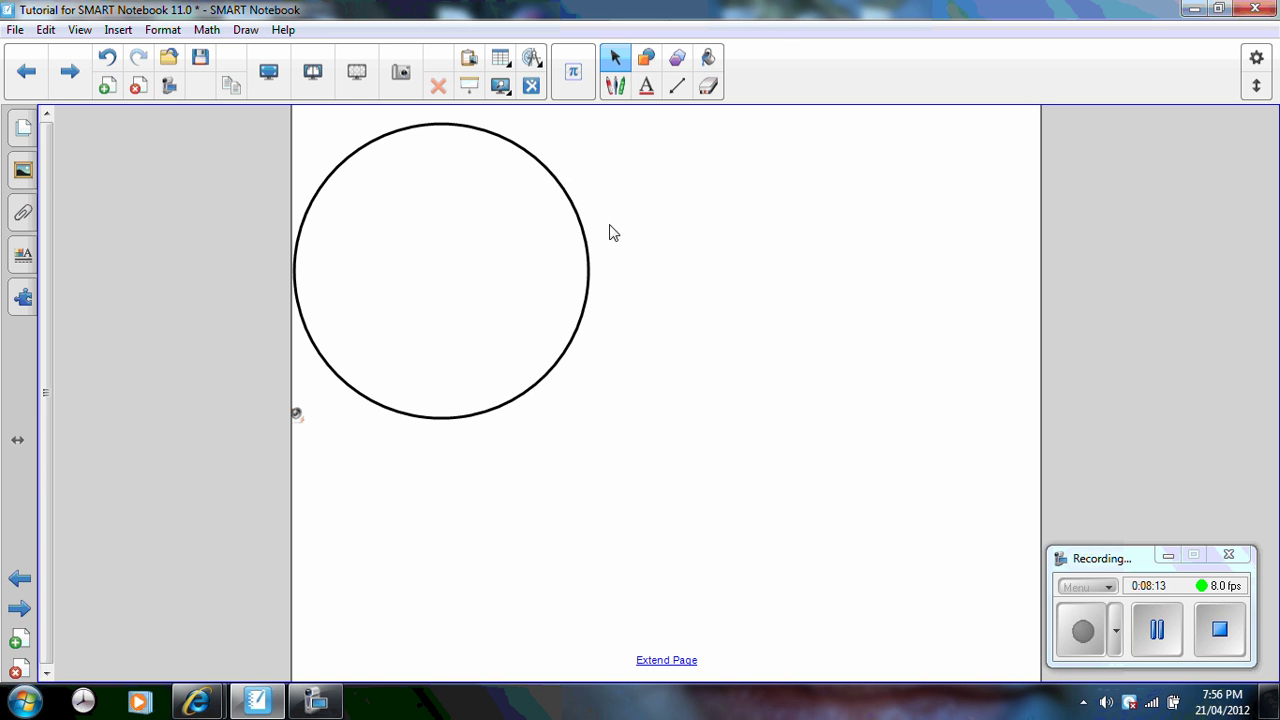
{"action": "left_click", "coordinate": [645, 60]}
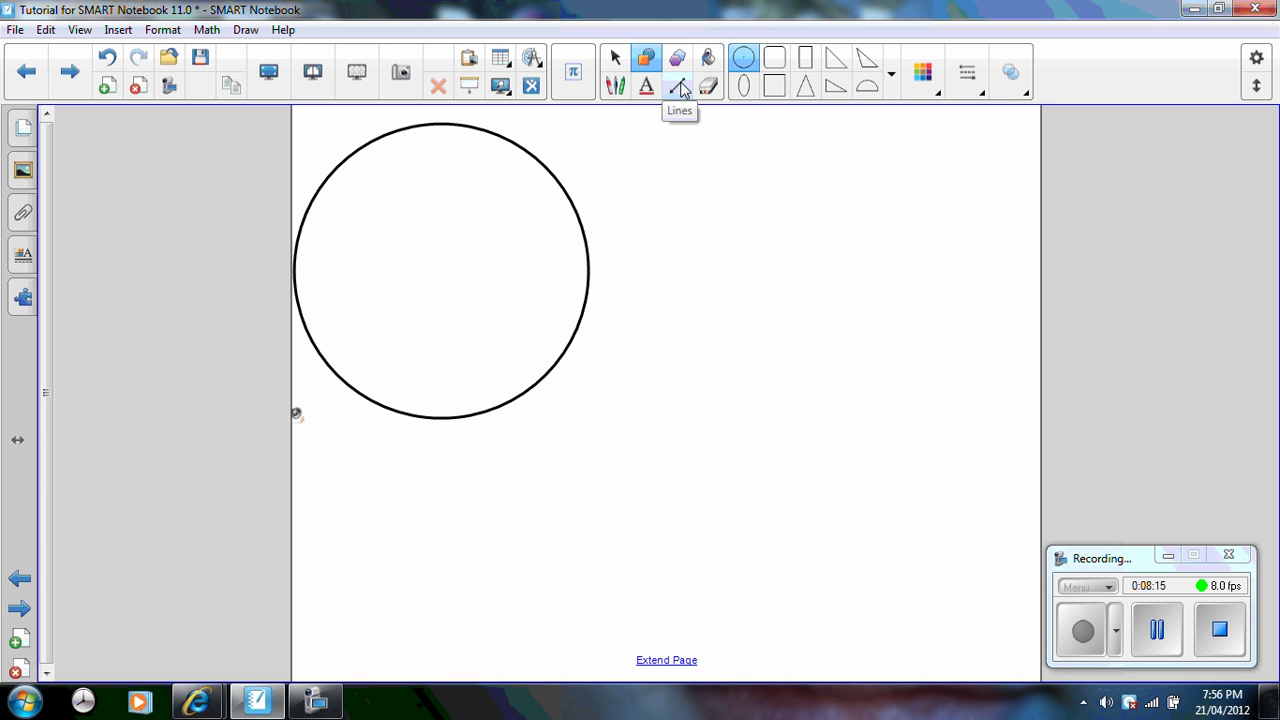
{"action": "left_click", "coordinate": [772, 86]}
{"action": "left_click_drag", "start_coordinate": [755, 287], "coordinate": [917, 448]}
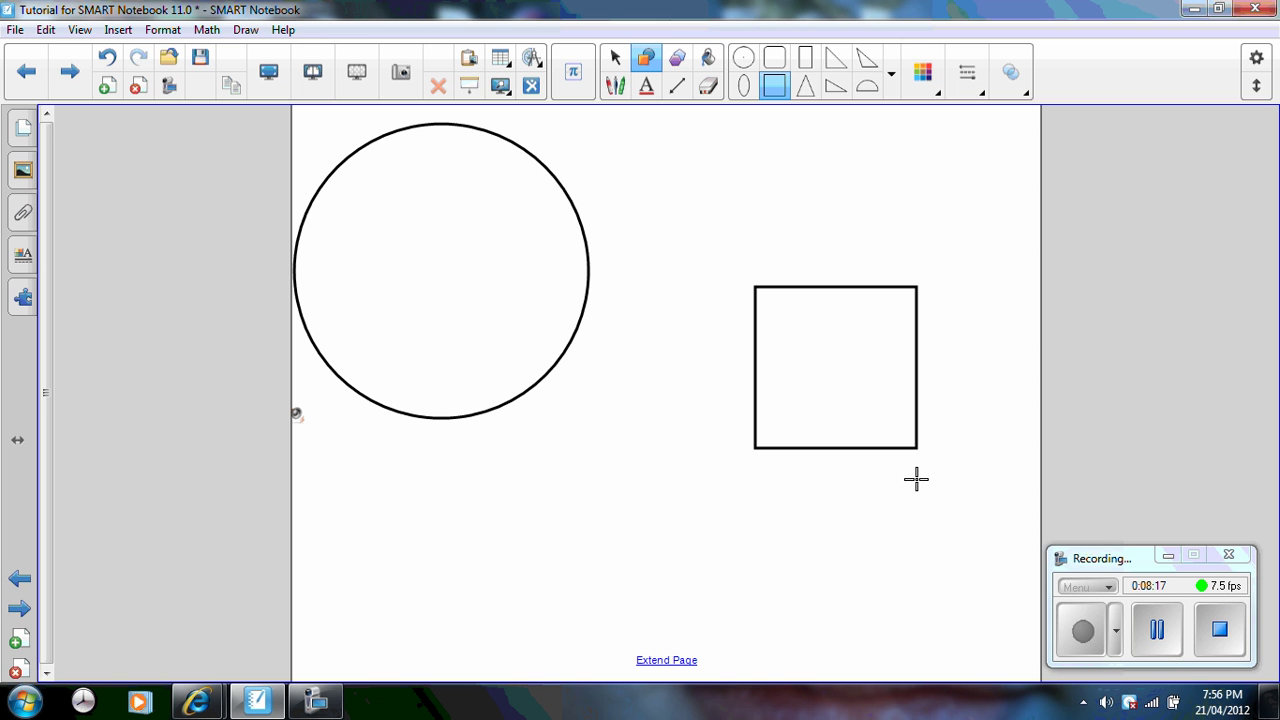
- Record a sound clip of about 4 seconds for the square and attach it to that shape
{"action": "left_click", "coordinate": [614, 58]}
{"action": "right_click", "coordinate": [768, 289]}
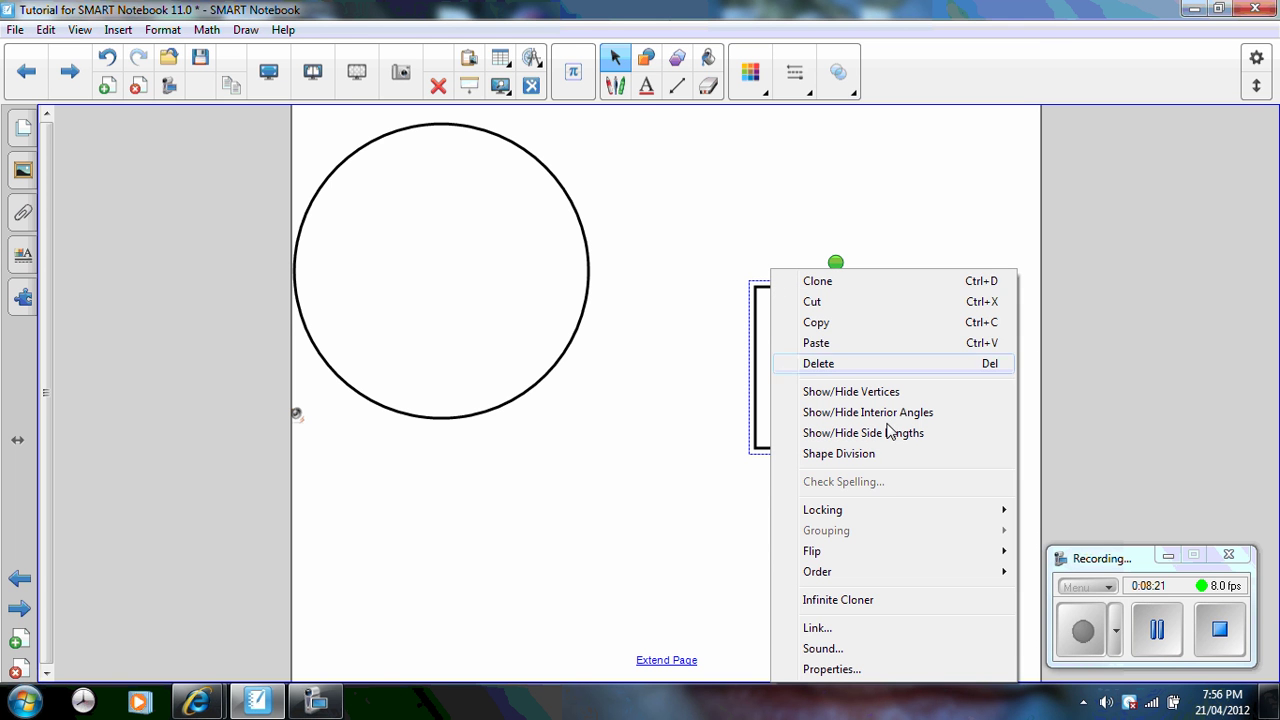
{"action": "left_click", "coordinate": [871, 650]}
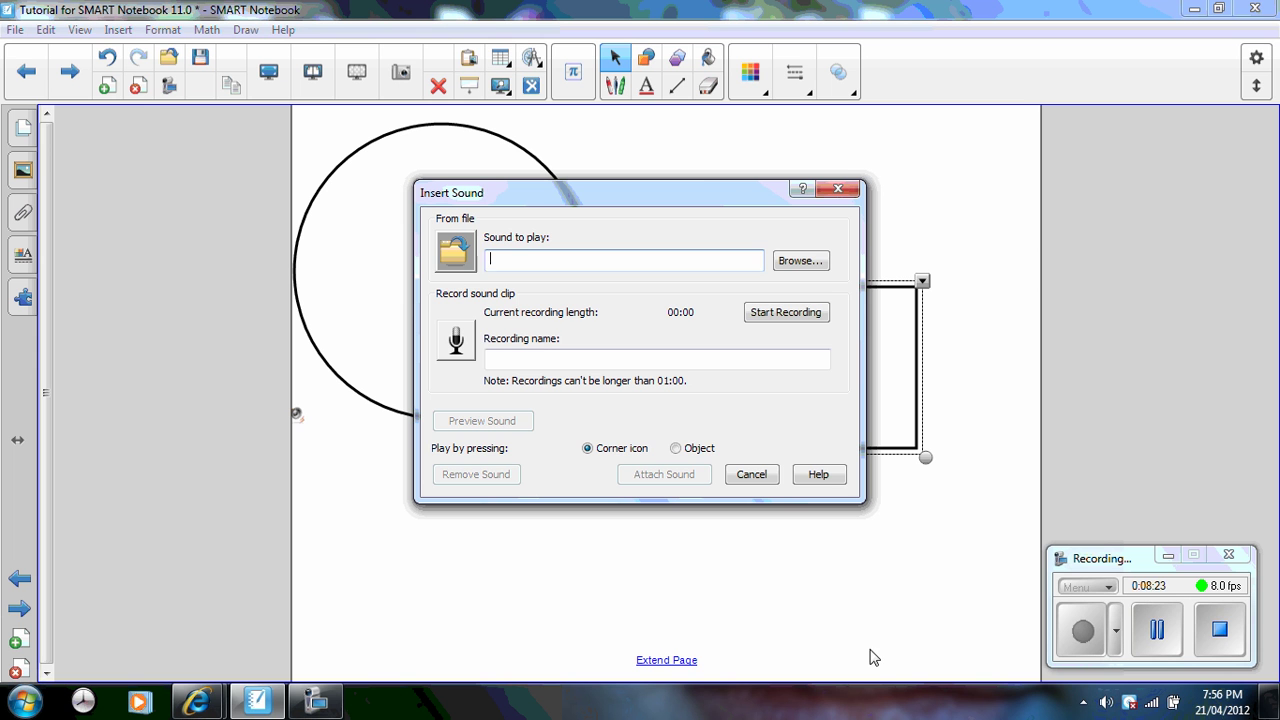
{"action": "left_click", "coordinate": [787, 318]}
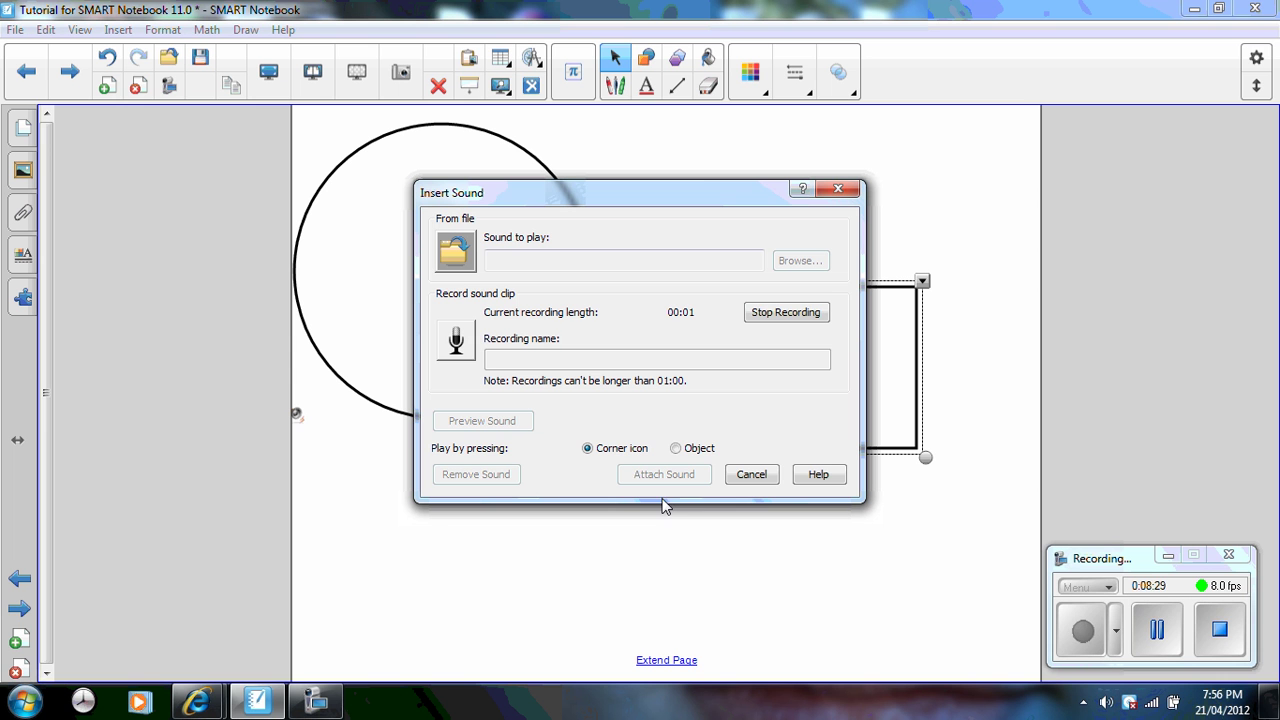
{"action": "left_click", "coordinate": [785, 316]}
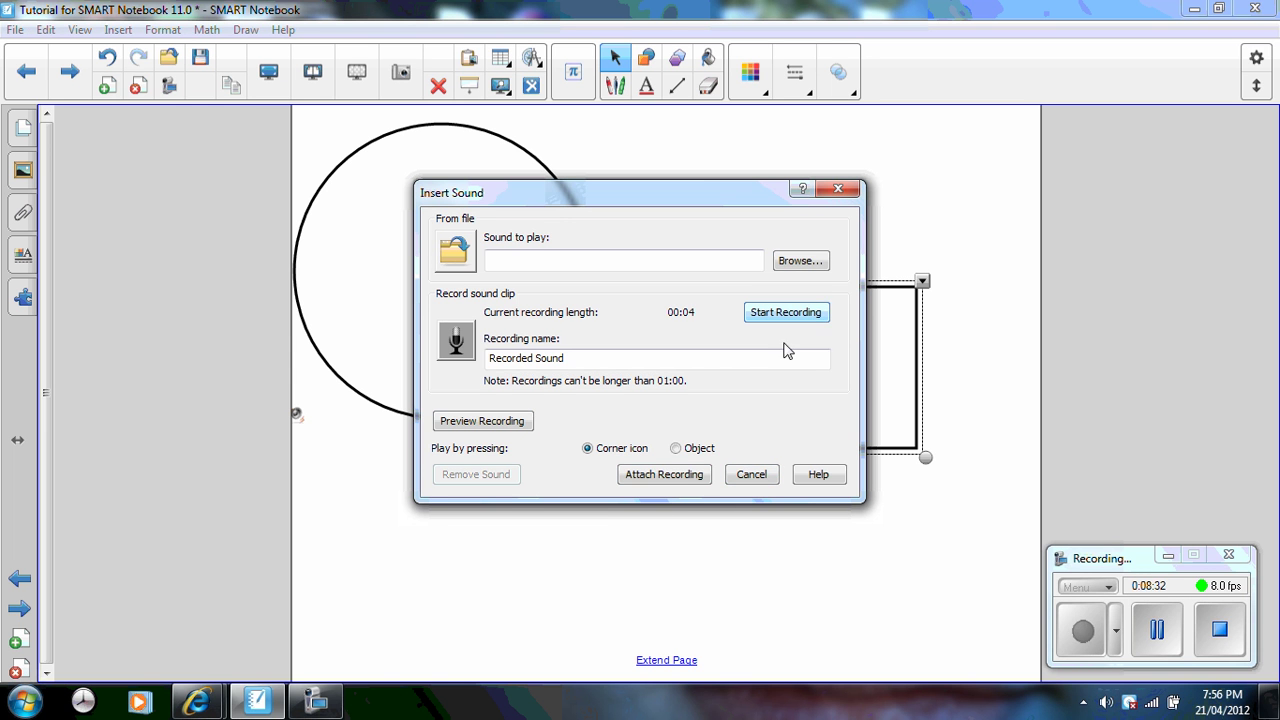
{"action": "left_click", "coordinate": [688, 478]}
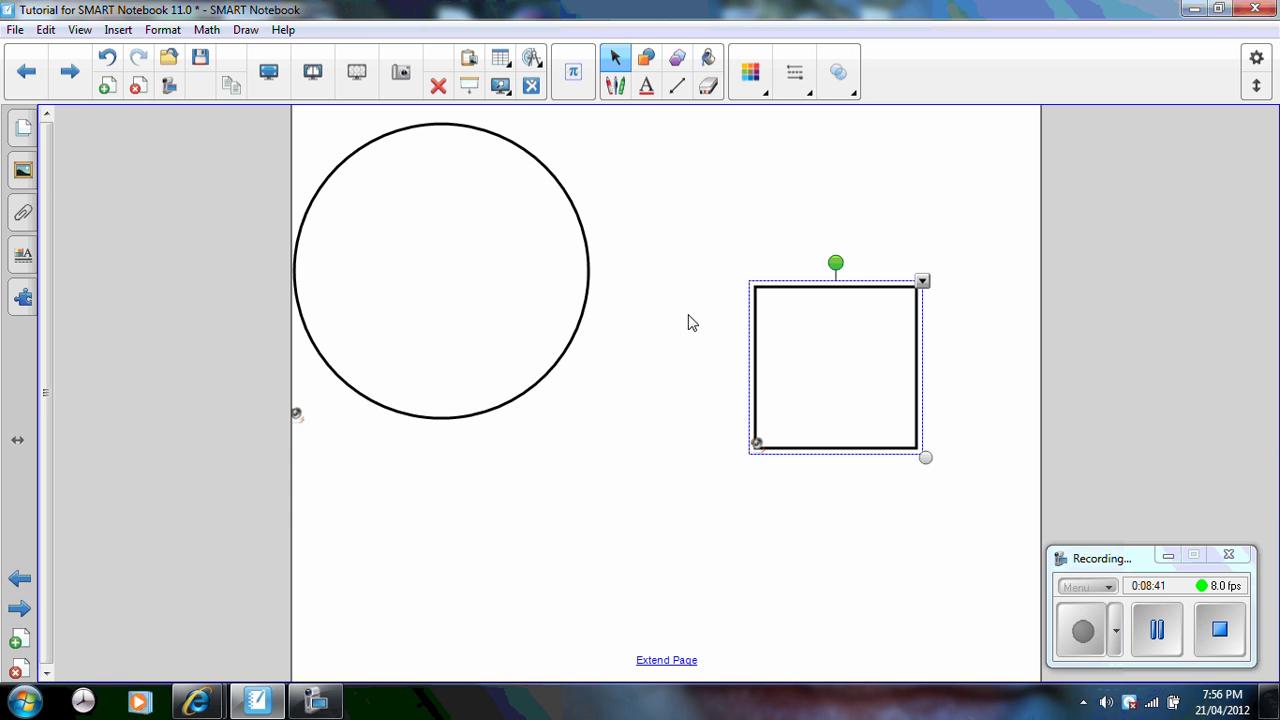
- Deselect the square, advance to the Improved tables page and insert a table with two columns and two rows
{"action": "left_click", "coordinate": [677, 222]}
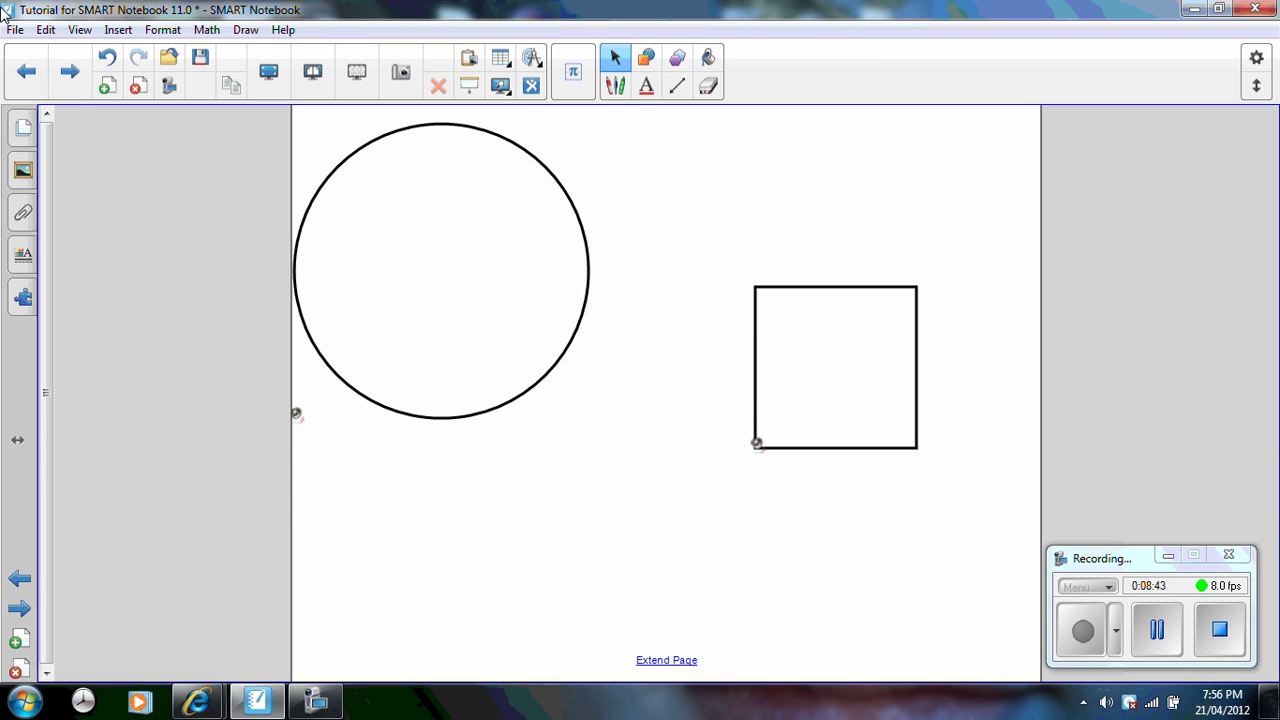
{"action": "left_click", "coordinate": [76, 88]}
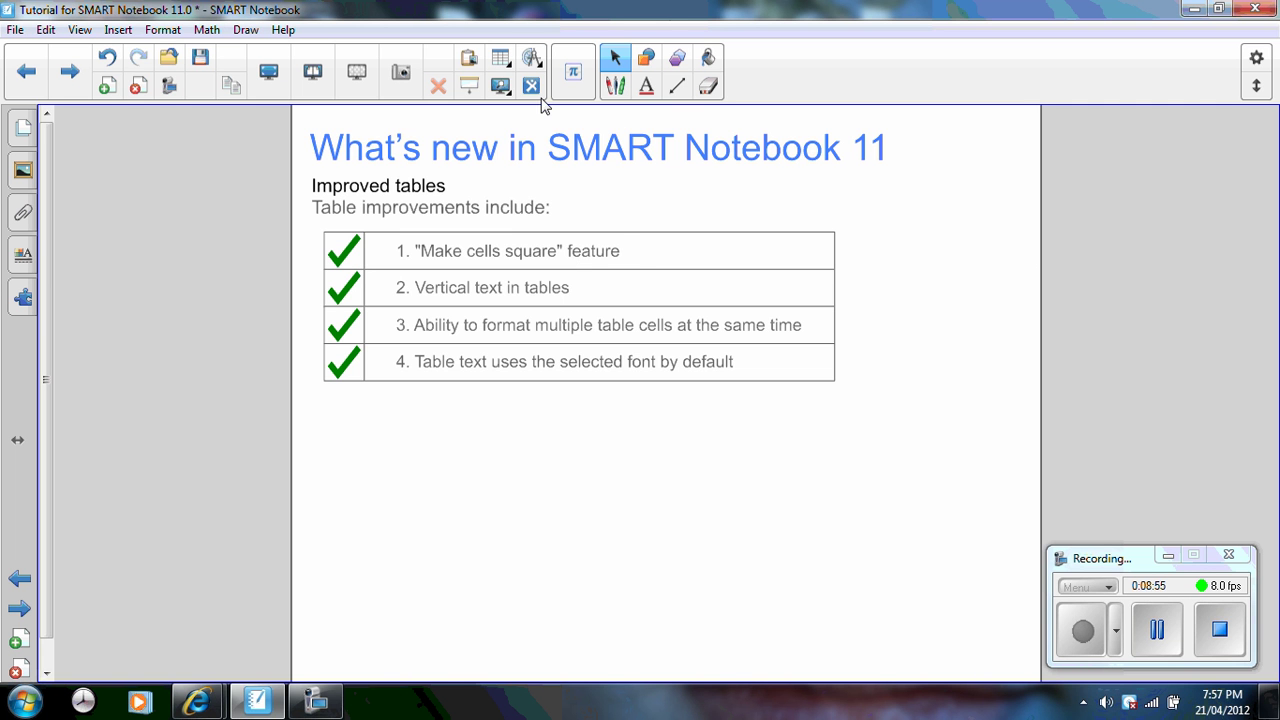
{"action": "left_click", "coordinate": [500, 60]}
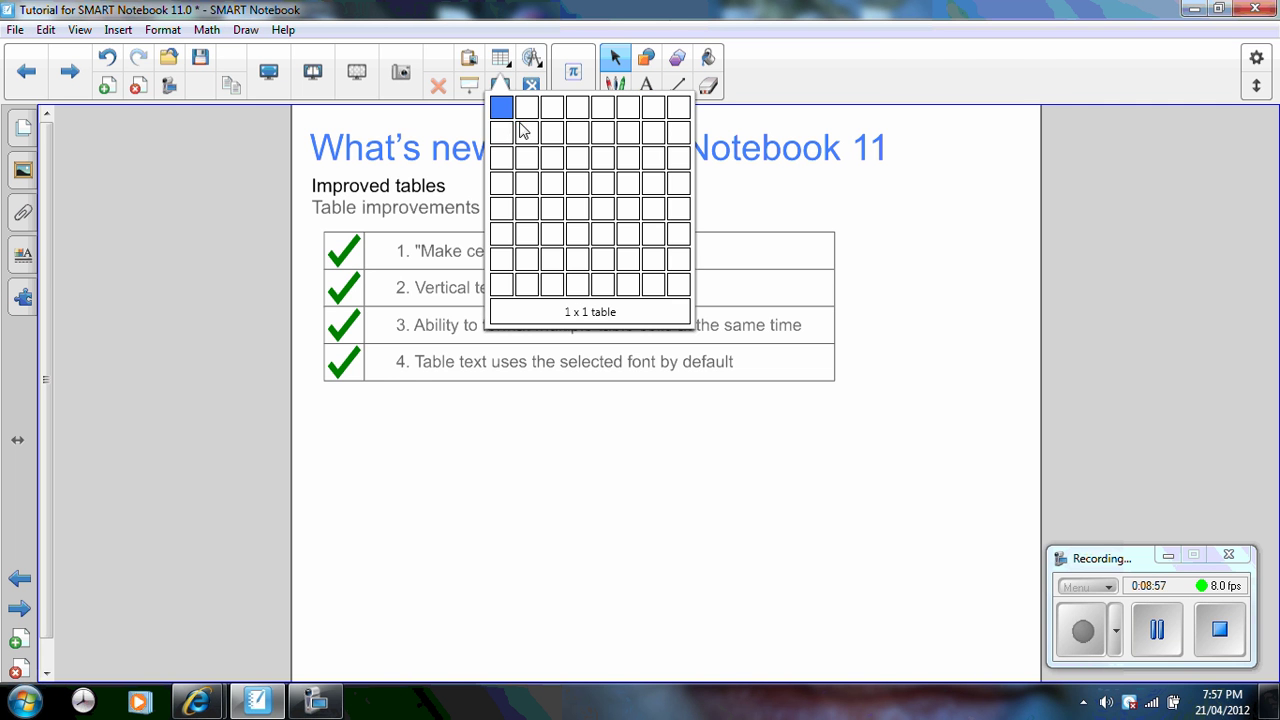
{"action": "left_click", "coordinate": [525, 130]}
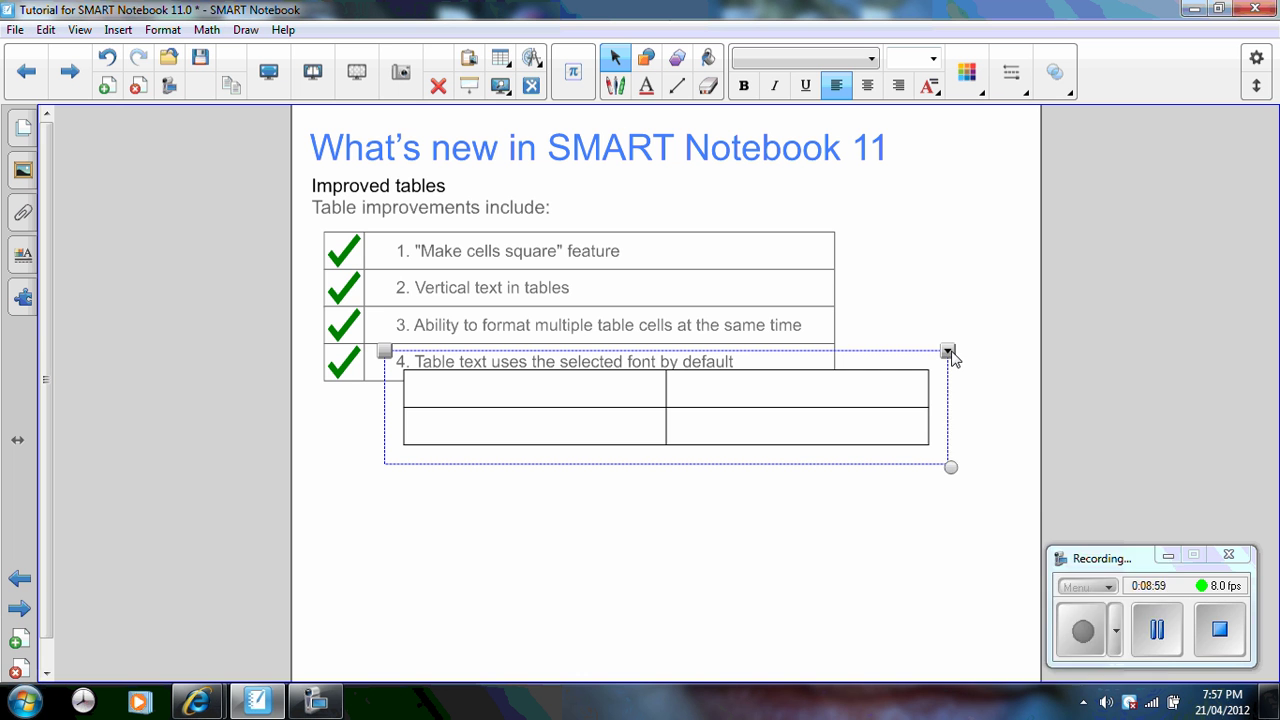
- Make the cells of the new table square and deselect the table
{"action": "left_click", "coordinate": [947, 351]}
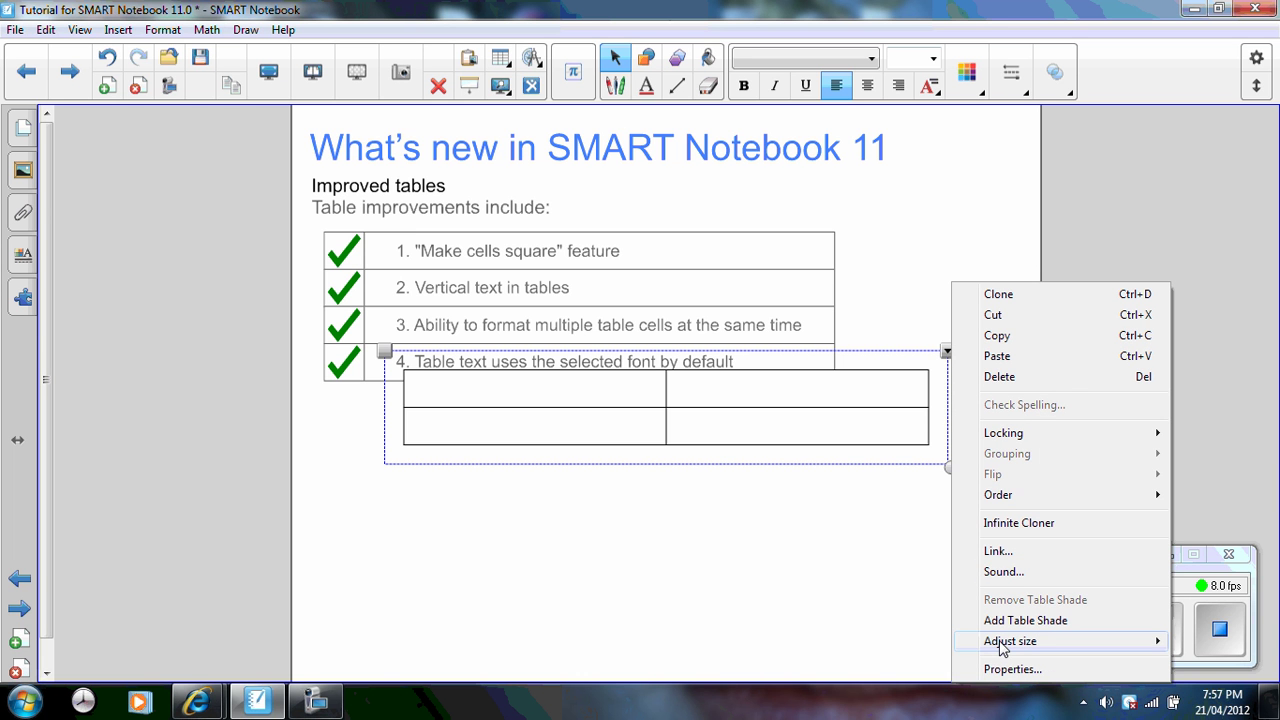
{"action": "mouse_move", "coordinate": [995, 645]}
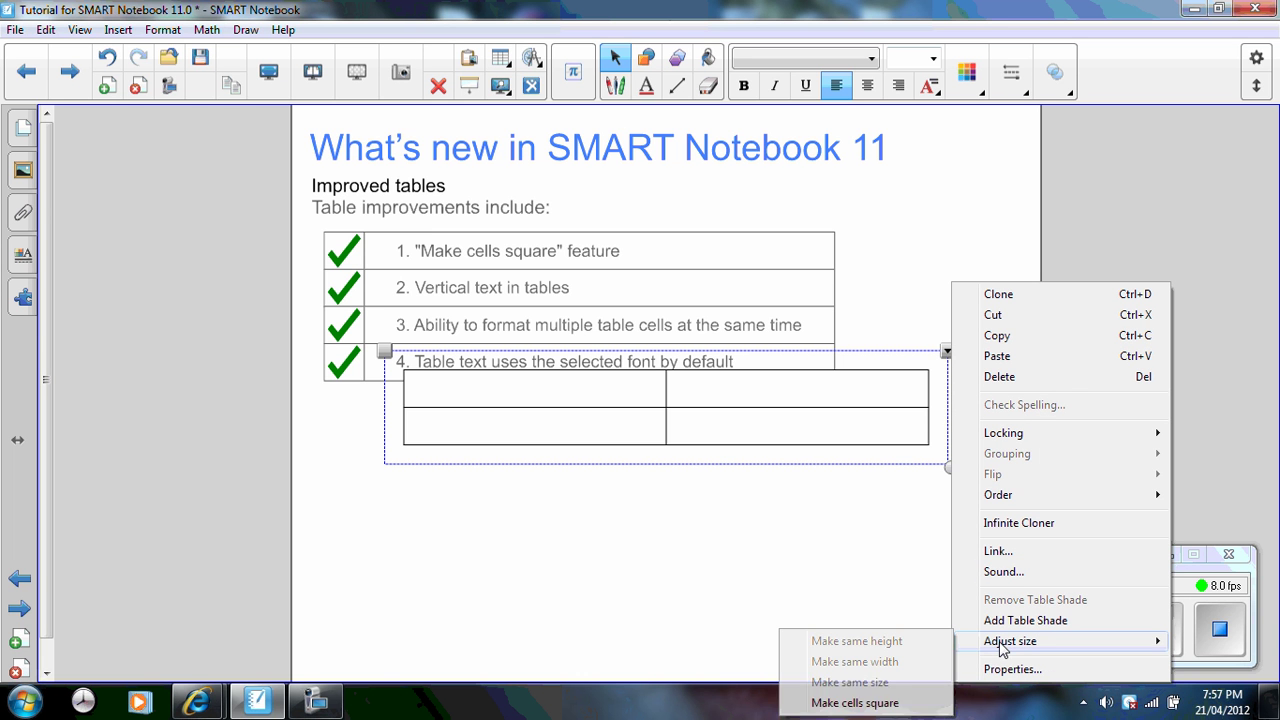
{"action": "left_click", "coordinate": [855, 703]}
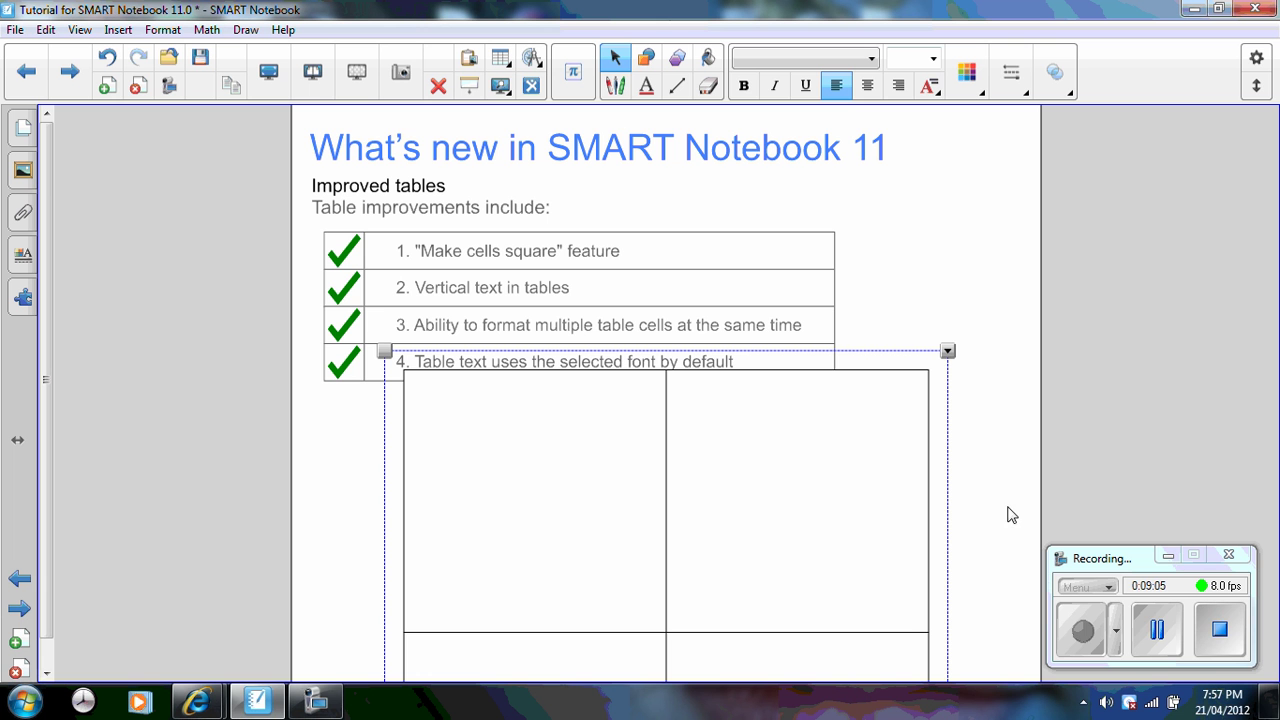
{"action": "left_click", "coordinate": [947, 352]}
{"action": "left_click", "coordinate": [923, 268]}
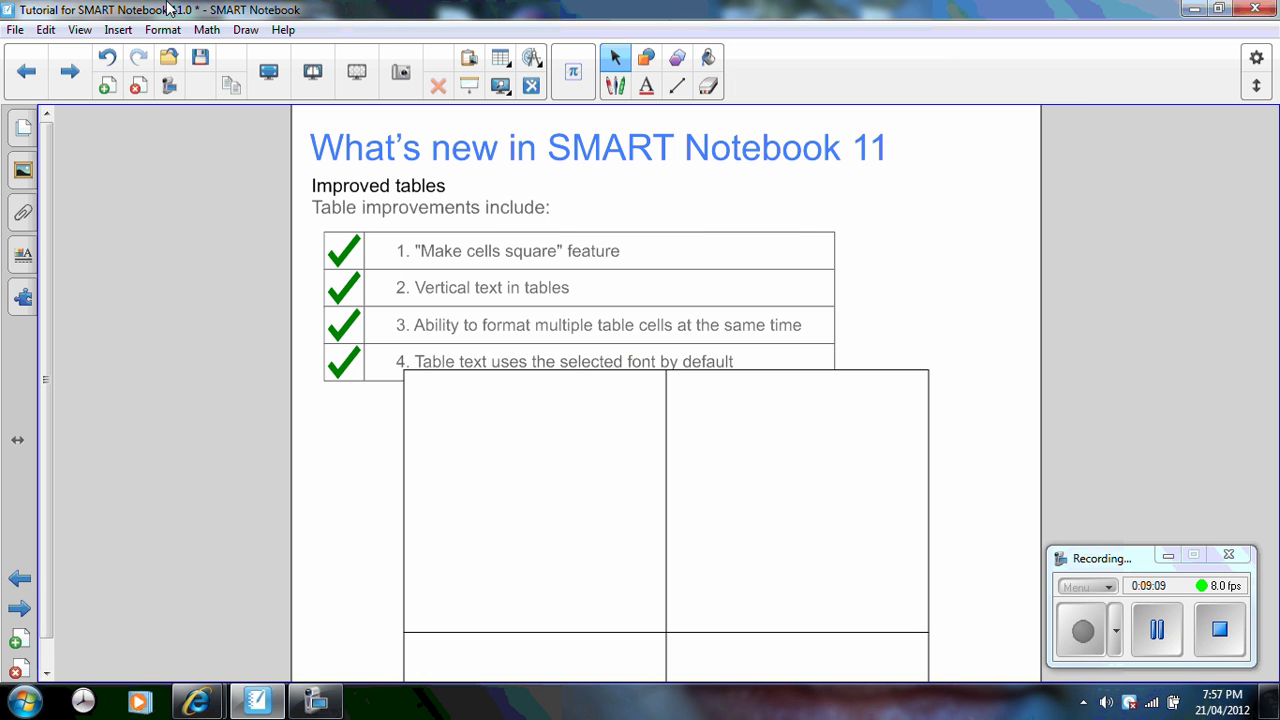
- Advance to the Improved toolbar customization page and look through the screen display and zoom options without choosing one
{"action": "left_click", "coordinate": [82, 58]}
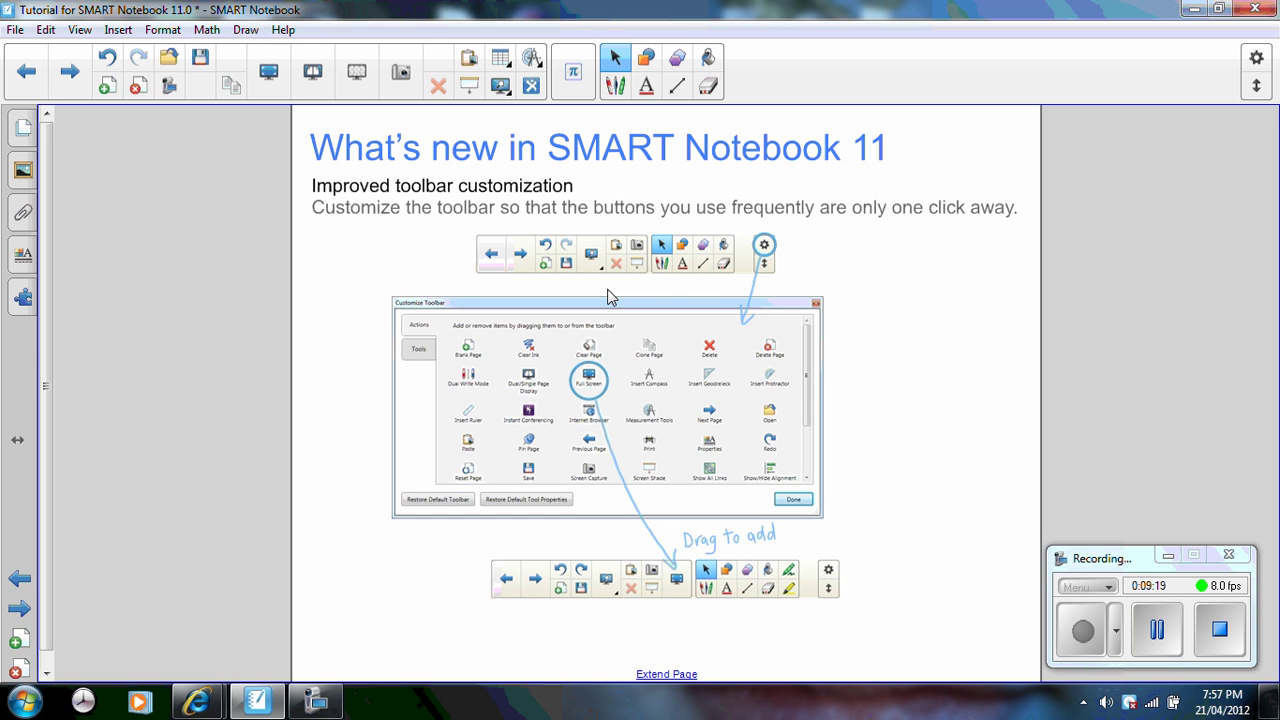
{"action": "left_click", "coordinate": [508, 92]}
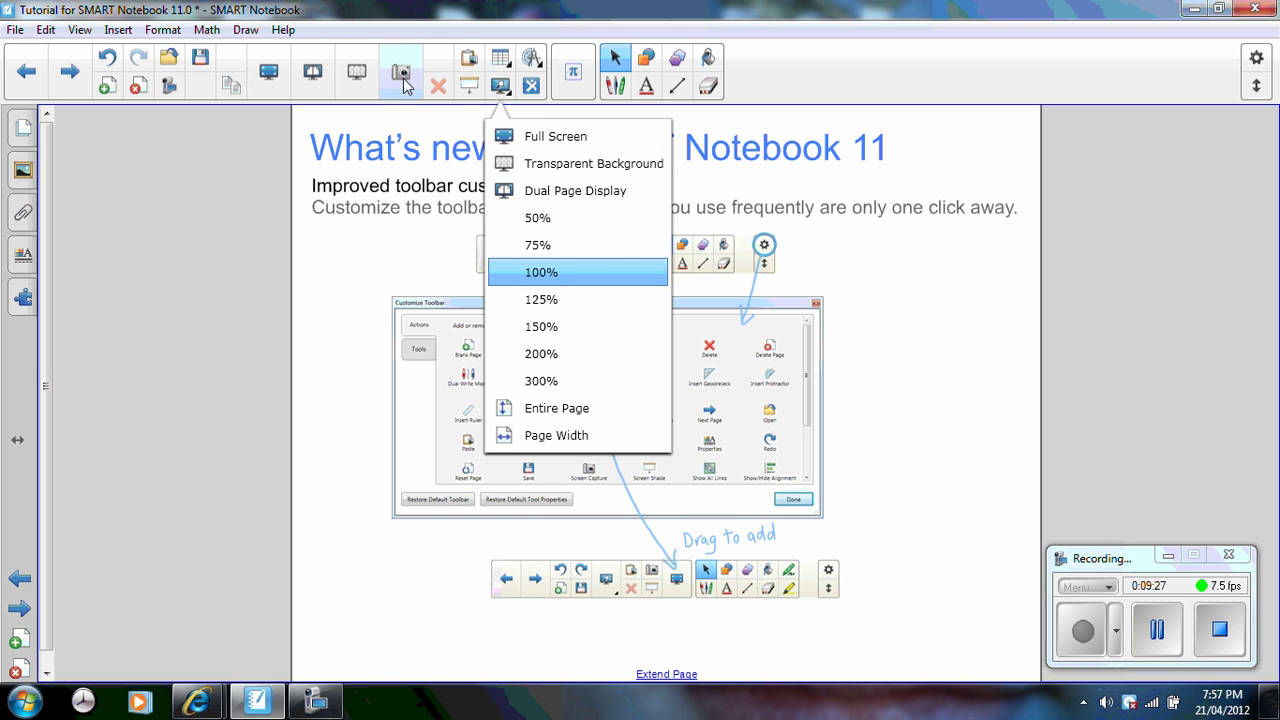
{"action": "left_click", "coordinate": [994, 268]}
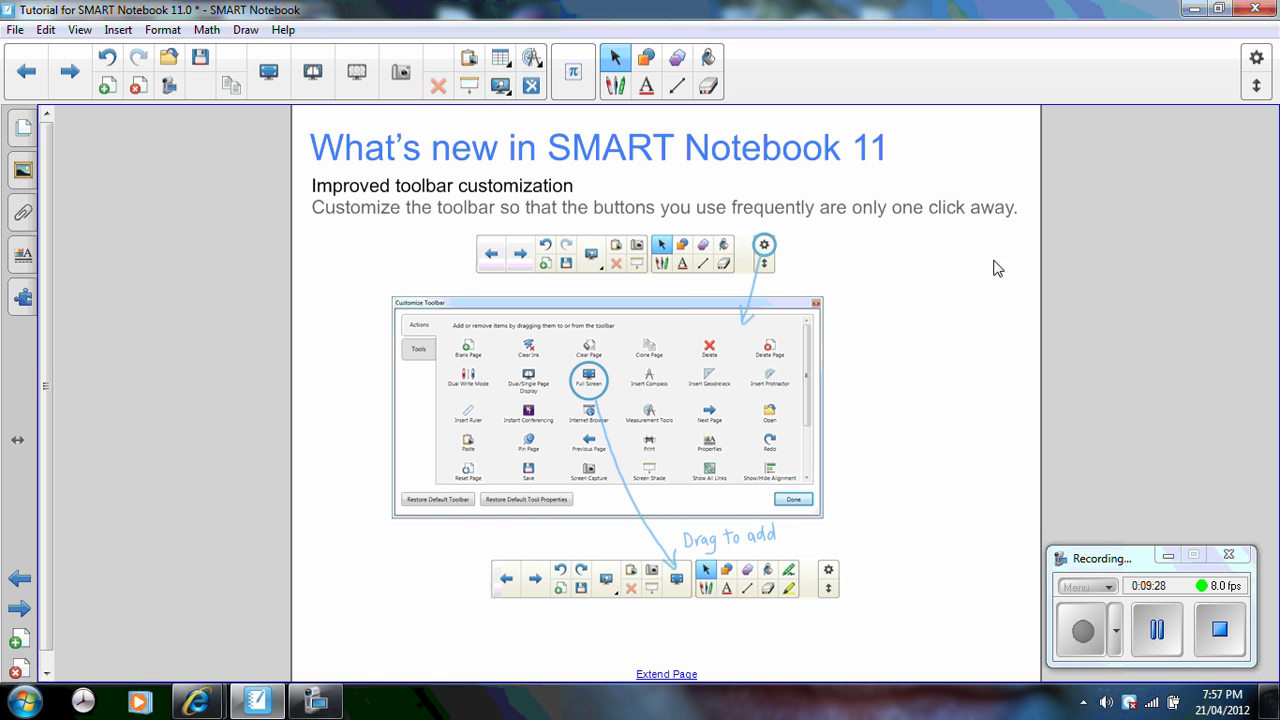
- Look over the available actions in the Customize Toolbar settings, close them and advance to the next page
{"action": "left_click", "coordinate": [1257, 58]}
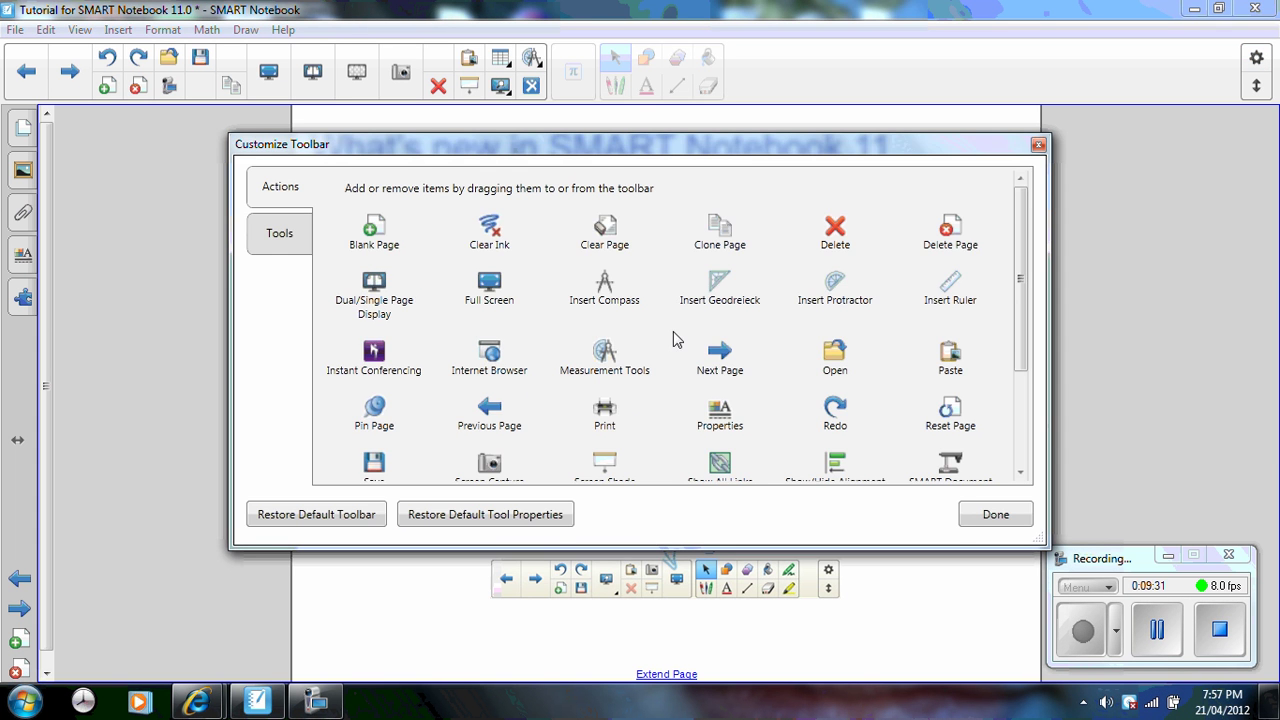
{"action": "left_click", "coordinate": [1038, 145]}
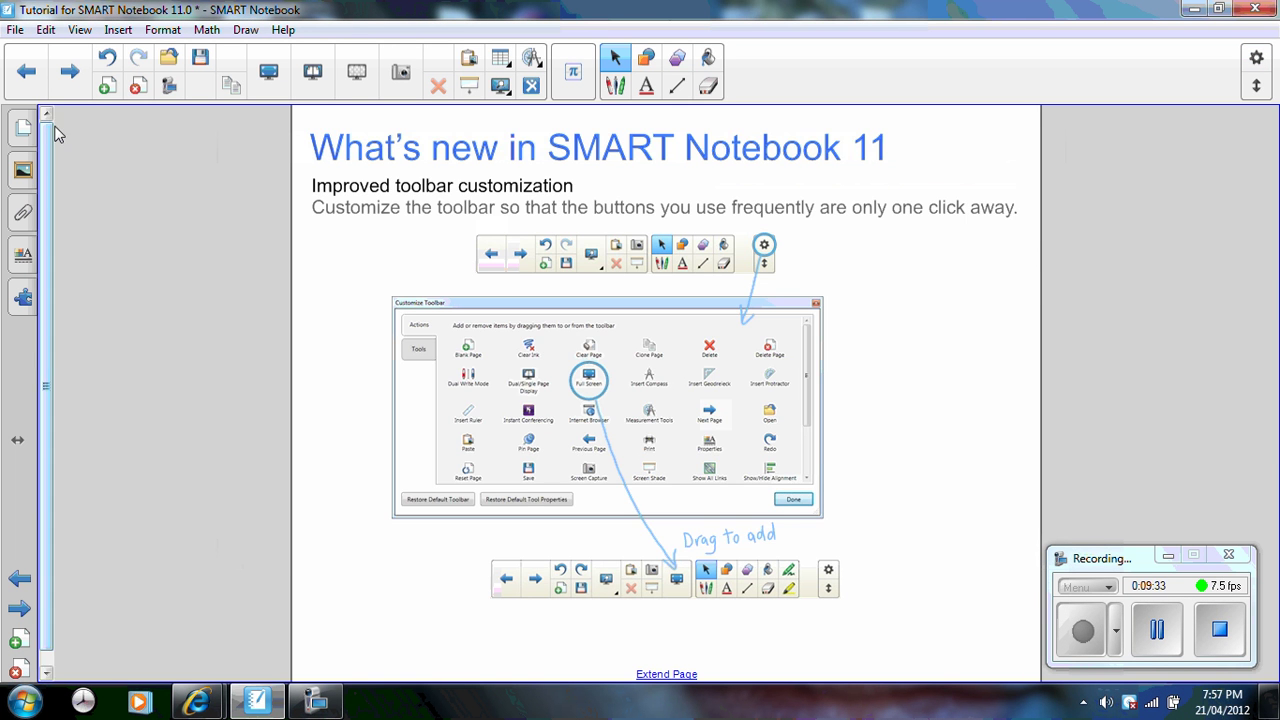
{"action": "left_click", "coordinate": [70, 76]}
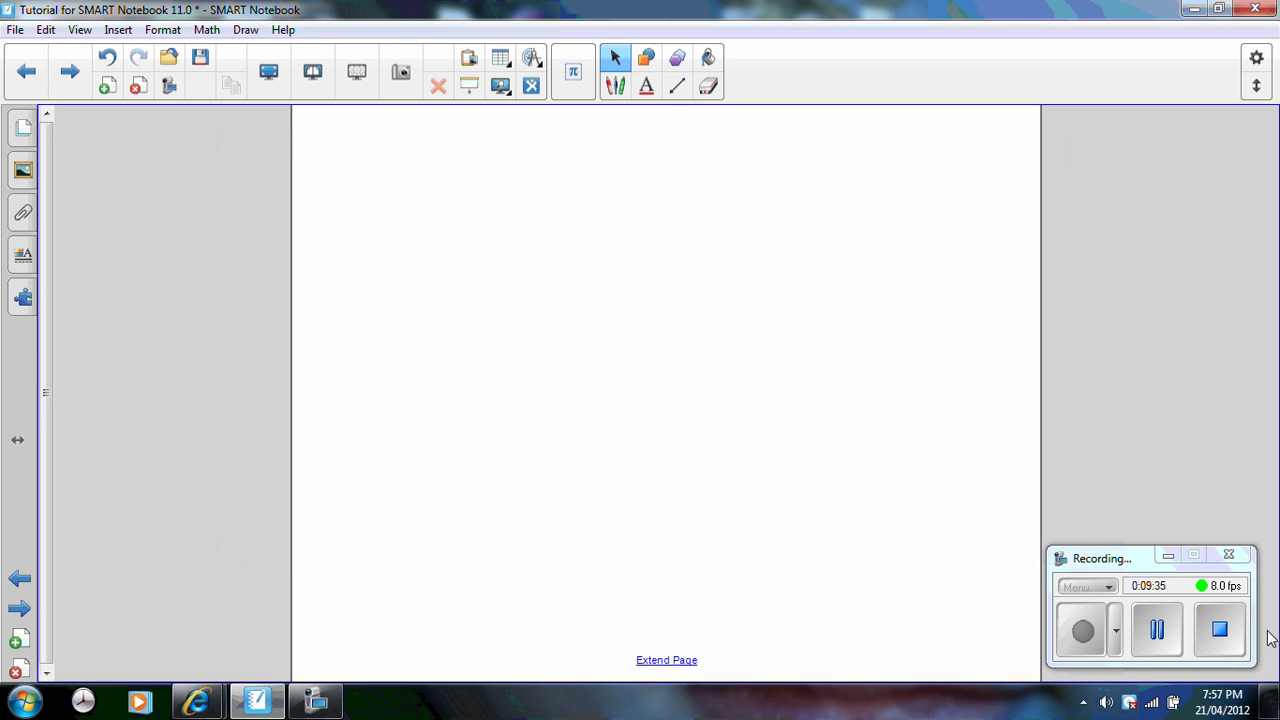